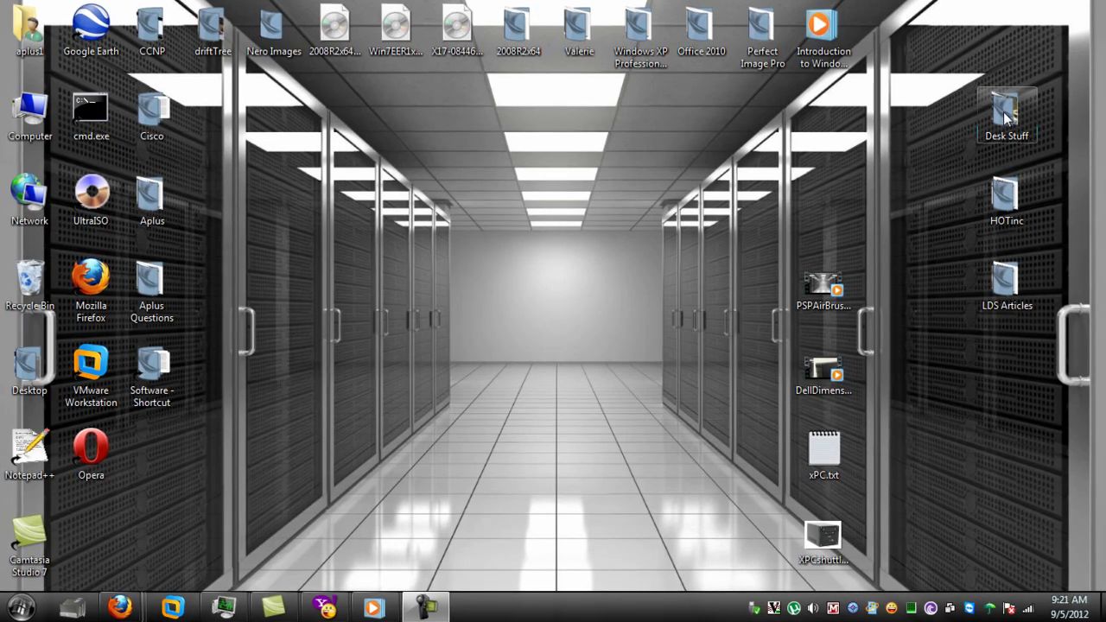
# - Look into the Desk Stuff folder and the xPC.txt file on the desktop, closing each again
pyautogui.doubleClick(1005, 119)
pyautogui.moveTo(689, 111); pyautogui.dragTo(594, 111)
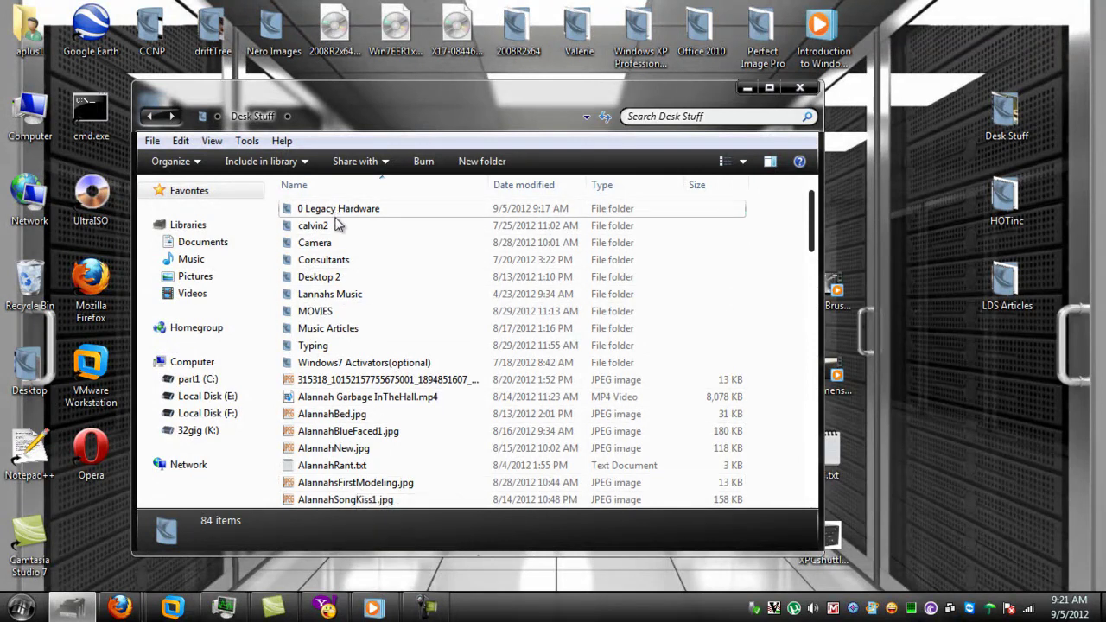
pyautogui.click(799, 88)
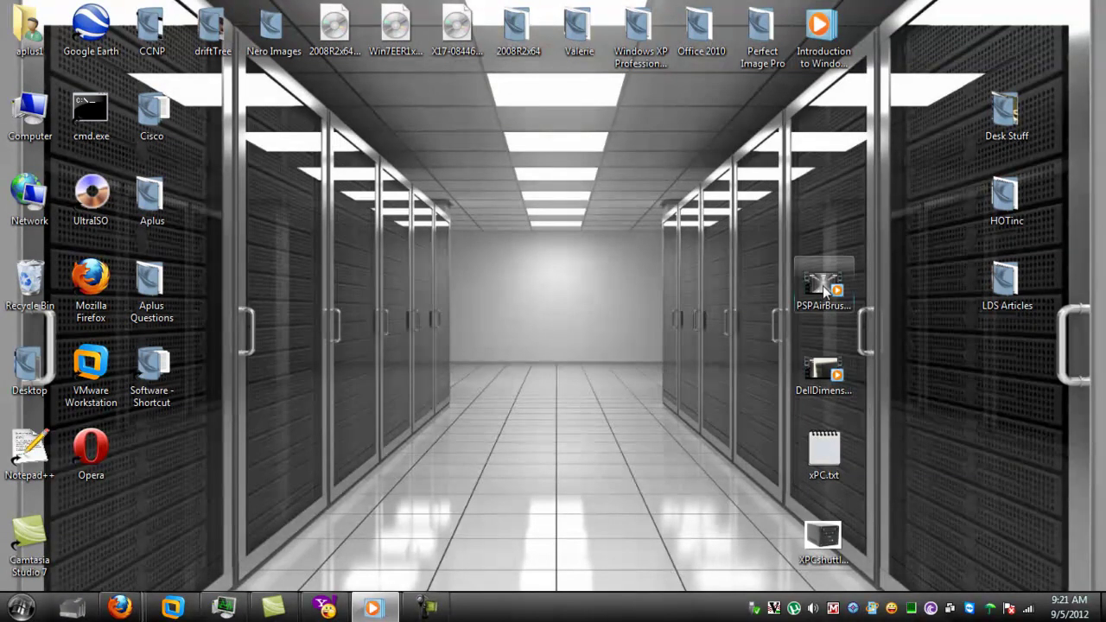
pyautogui.doubleClick(825, 453)
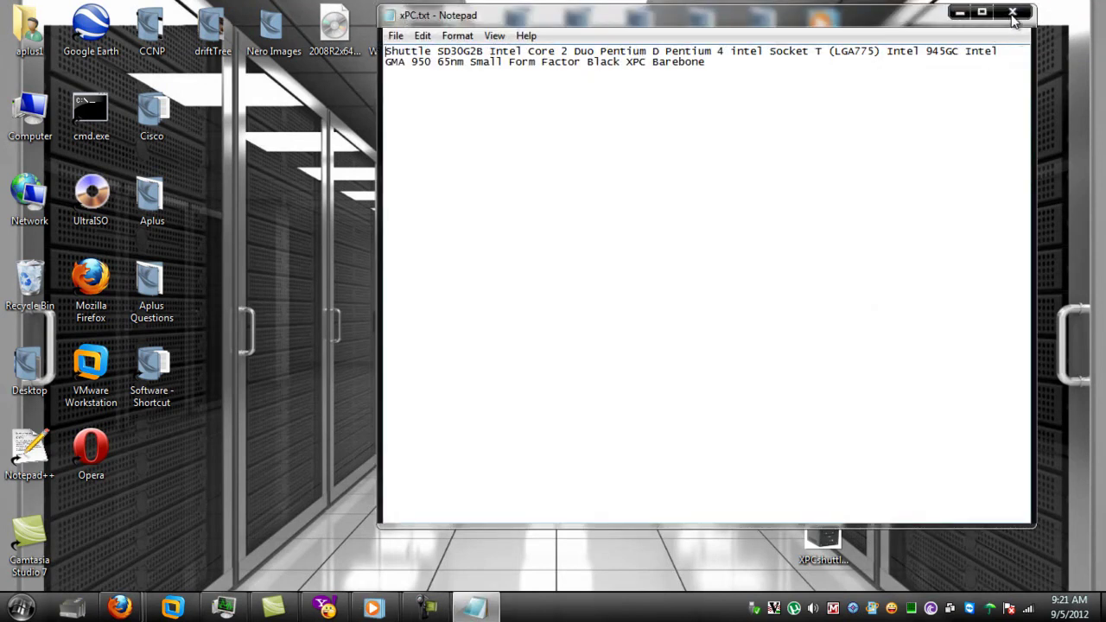
pyautogui.click(1013, 12)
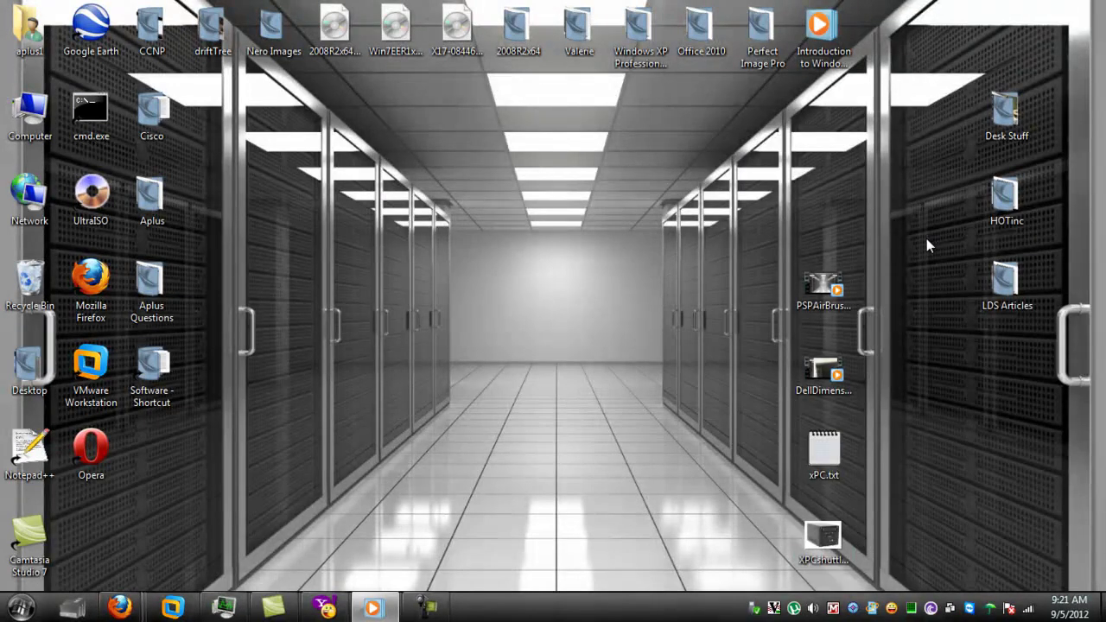
# - Open the Desk Stuff folder and customize its properties so the folder is optimized for Pictures, applying the change
pyautogui.doubleClick(1005, 111)
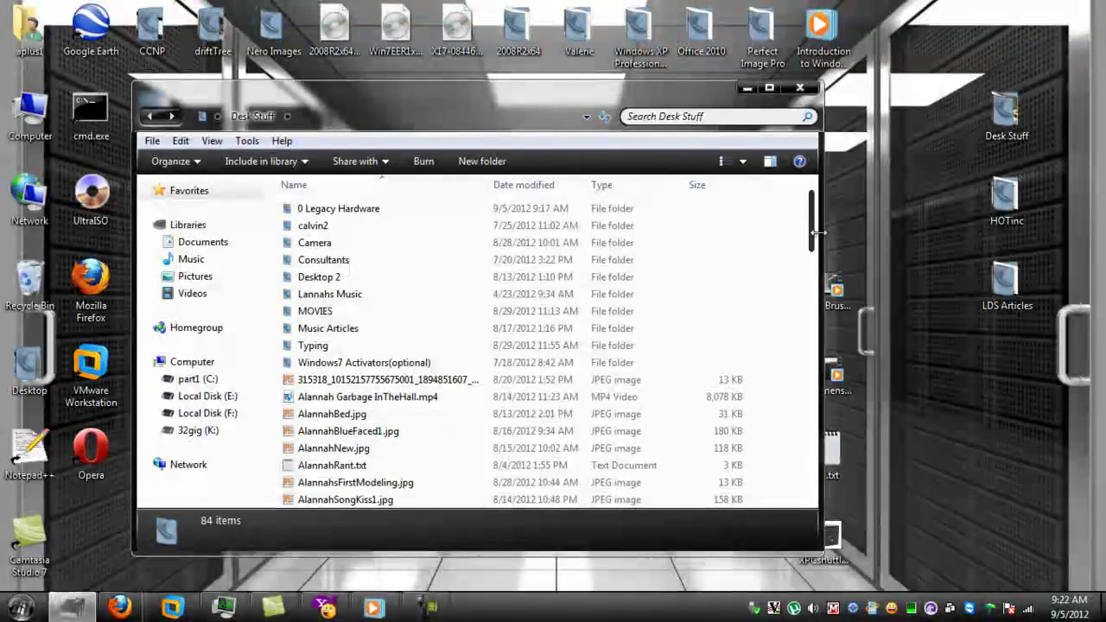
pyautogui.moveTo(812, 235); pyautogui.dragTo(819, 212)
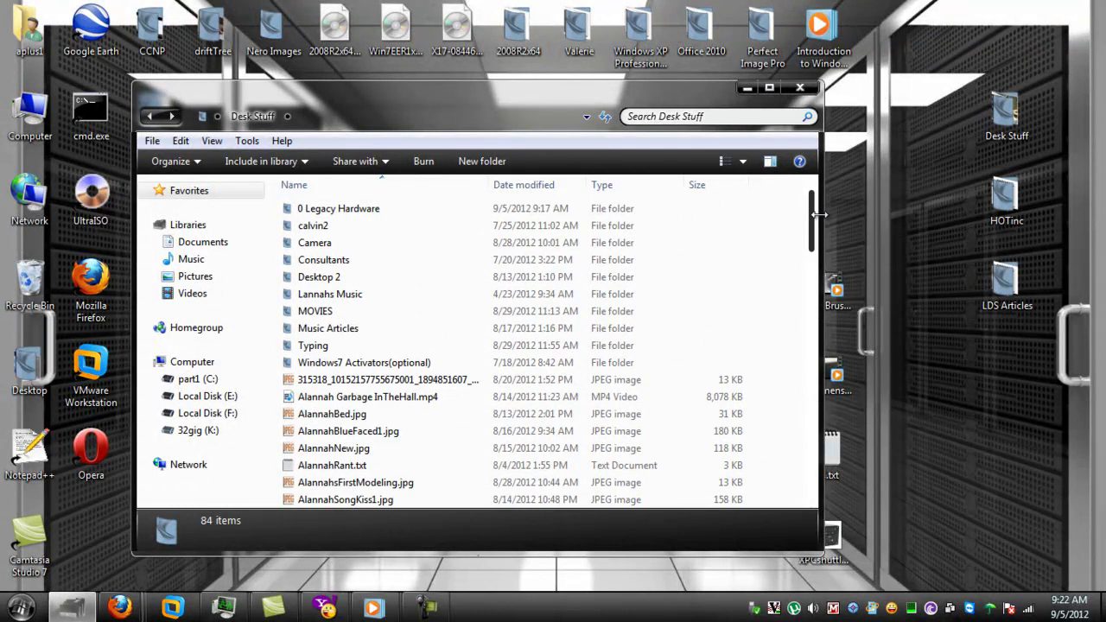
pyautogui.click(189, 163)
pyautogui.click(184, 406)
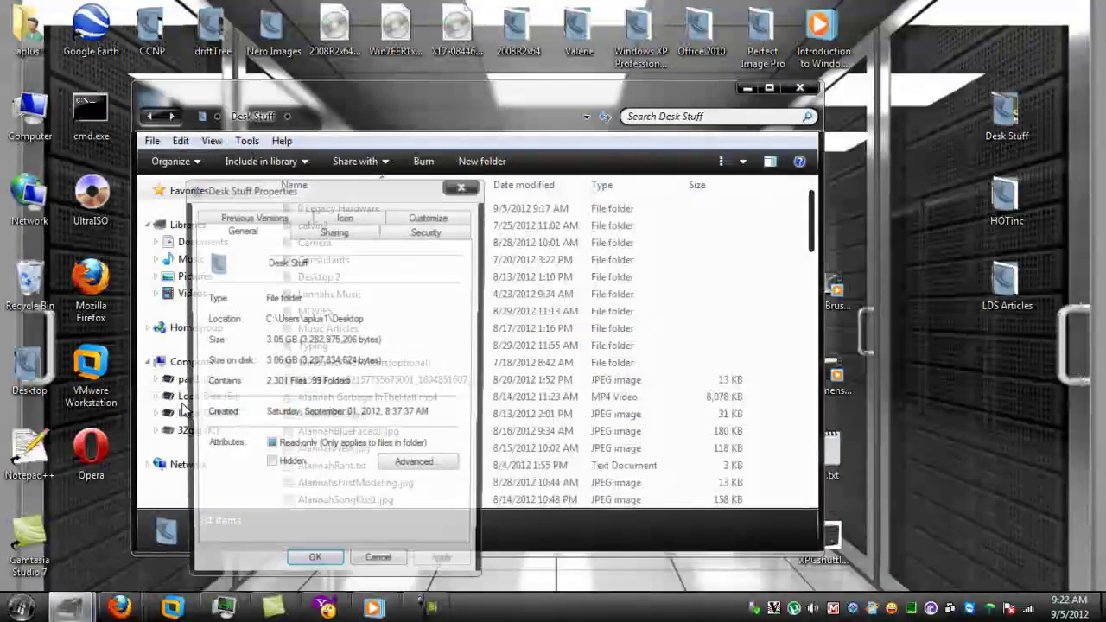
pyautogui.click(423, 218)
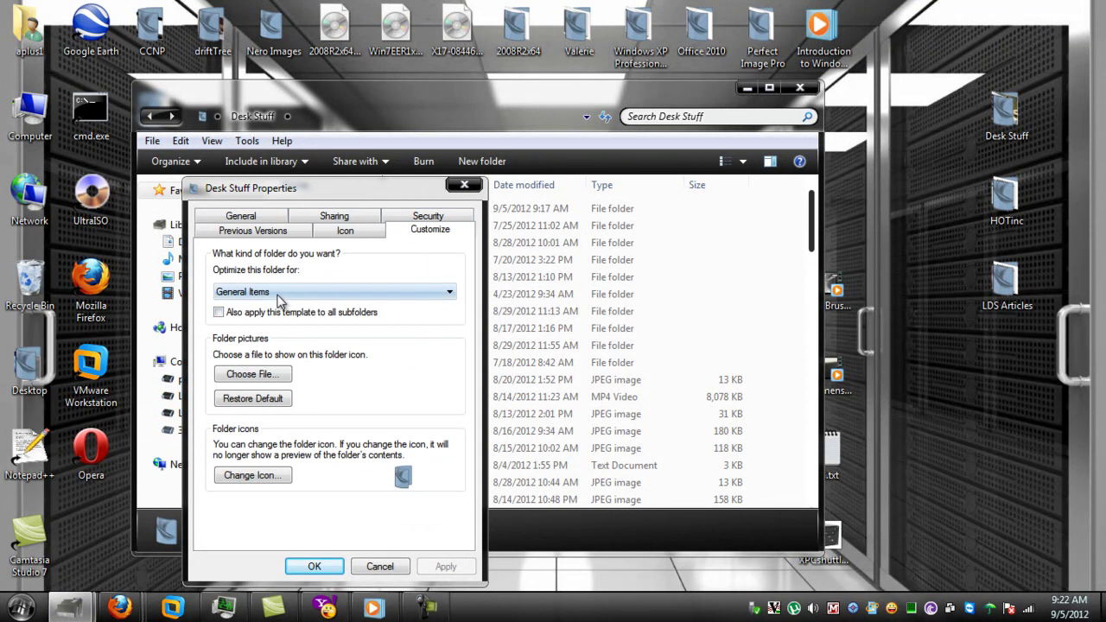
pyautogui.click(449, 296)
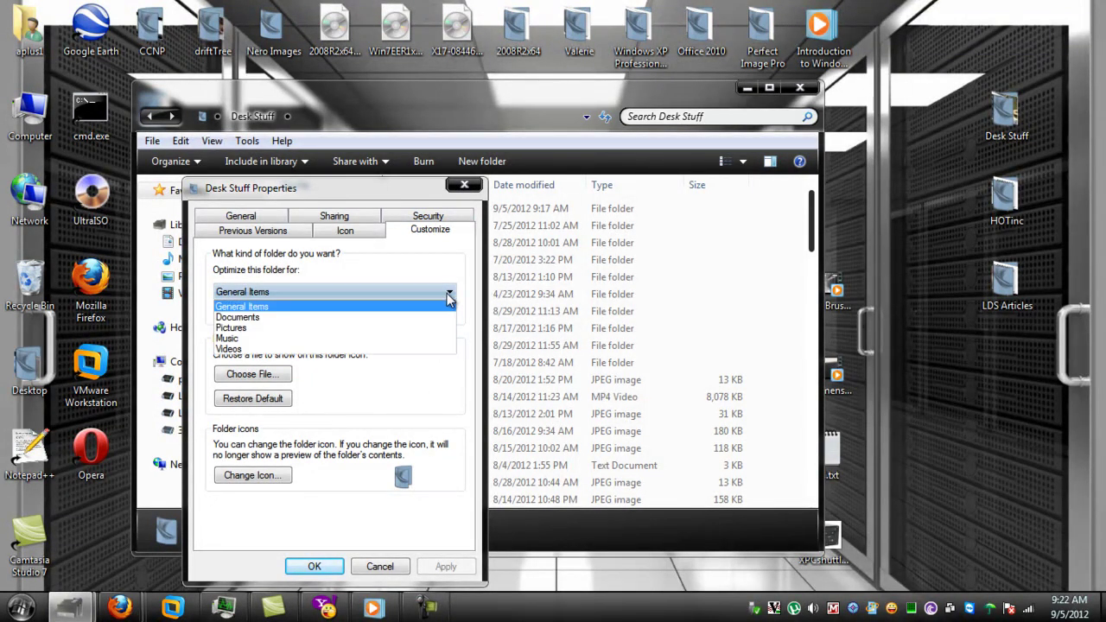
pyautogui.click(386, 329)
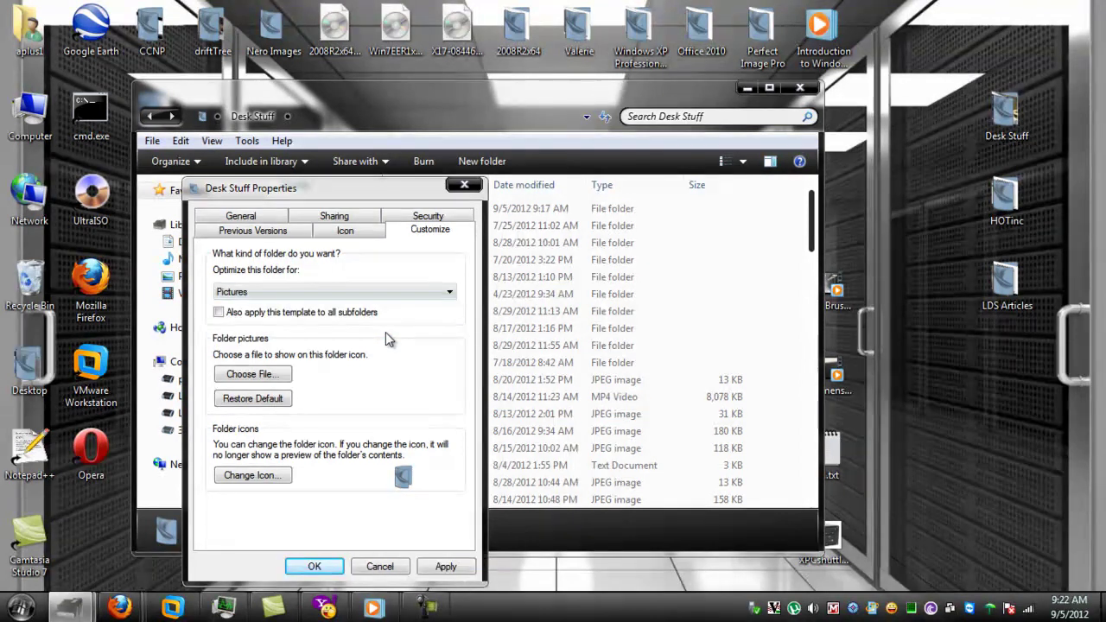
pyautogui.click(444, 567)
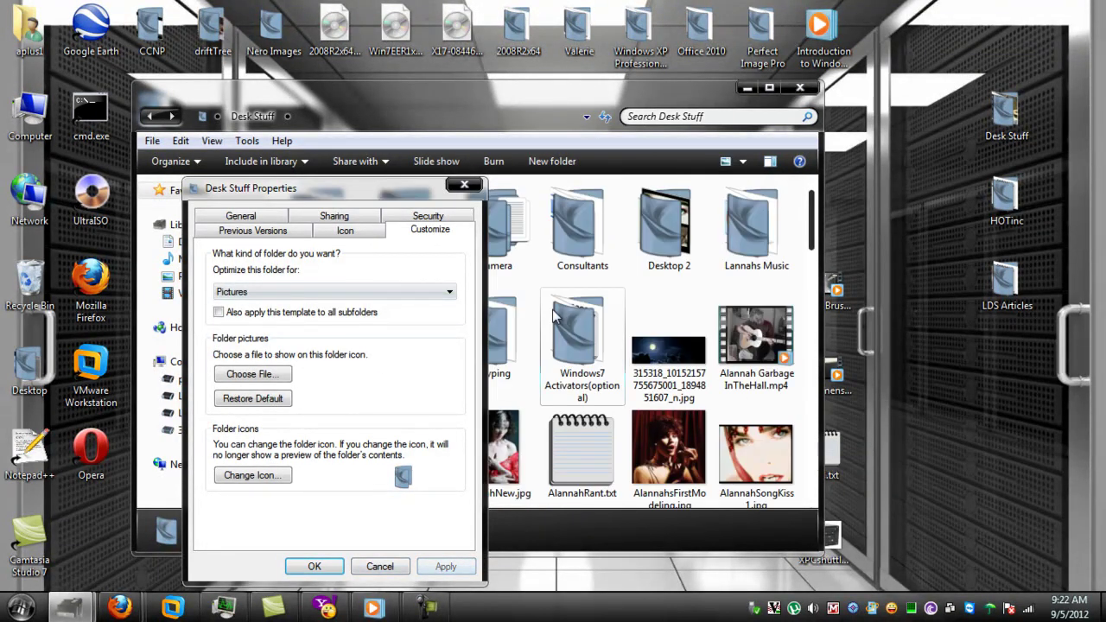
# - Arrange the Desk Stuff window and its Properties dialog side by side and look through all of the folder's thumbnails
pyautogui.moveTo(572, 98); pyautogui.dragTo(765, 37)
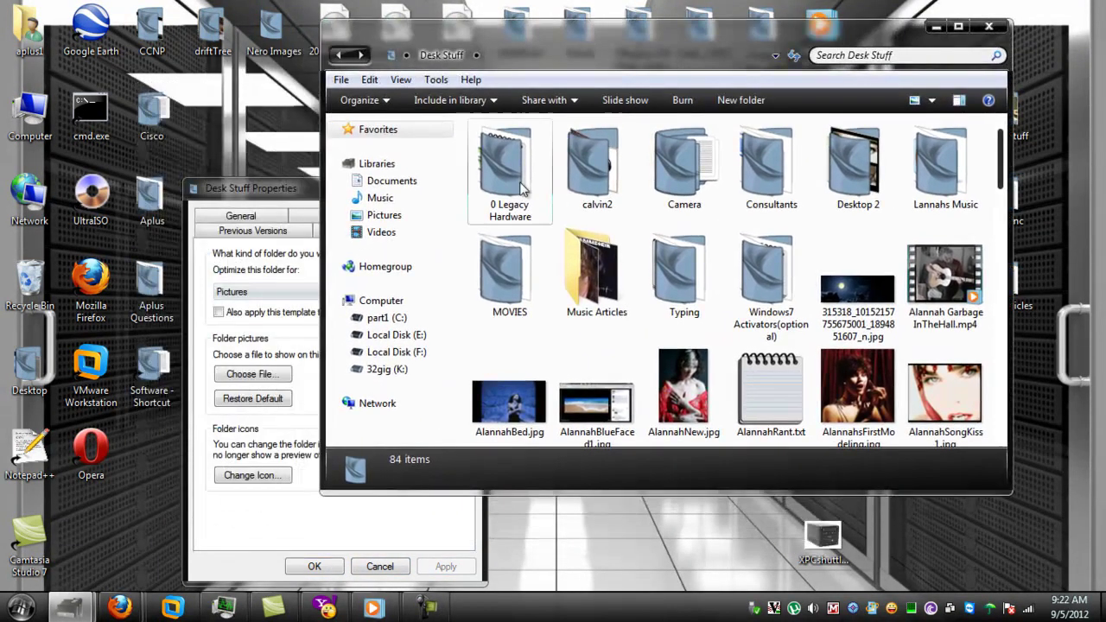
pyautogui.moveTo(292, 193); pyautogui.dragTo(146, 163)
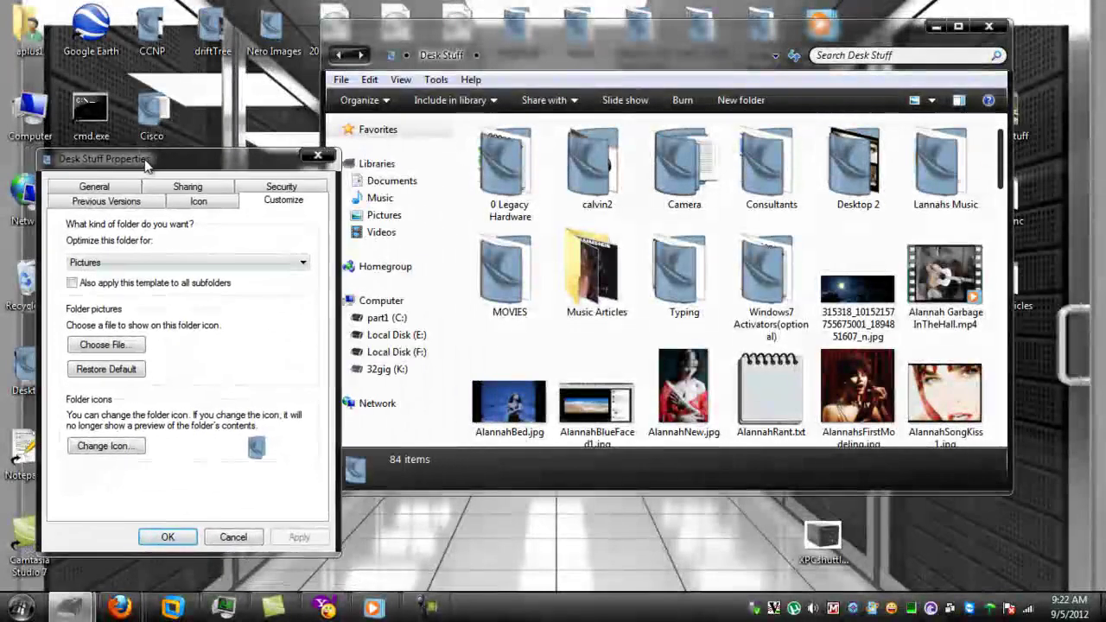
pyautogui.moveTo(1007, 183); pyautogui.dragTo(1046, 427)
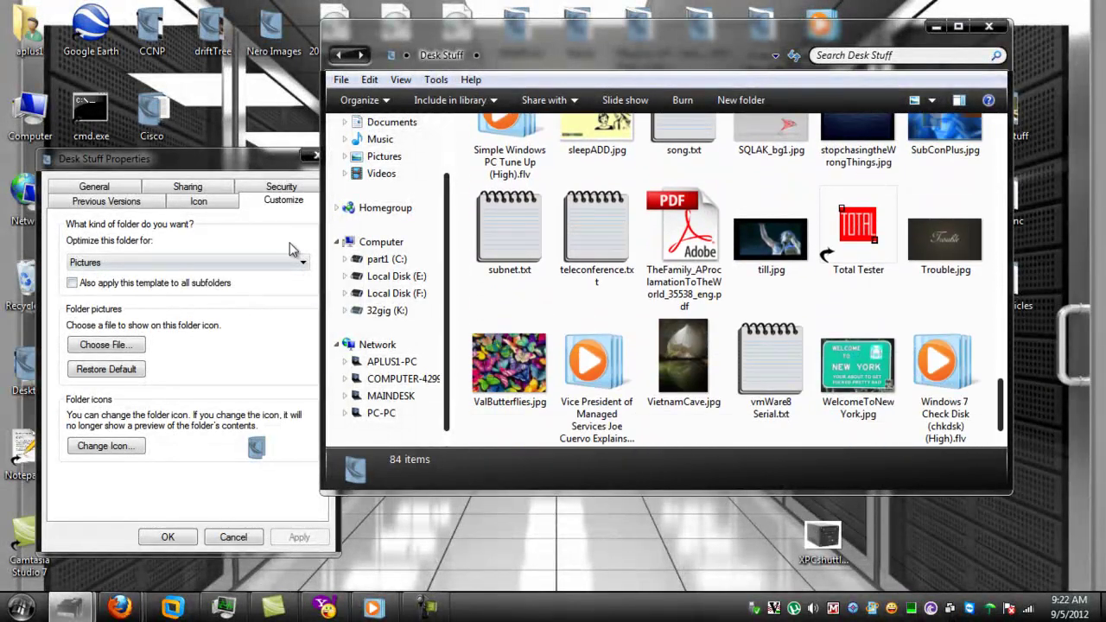
pyautogui.click(251, 160)
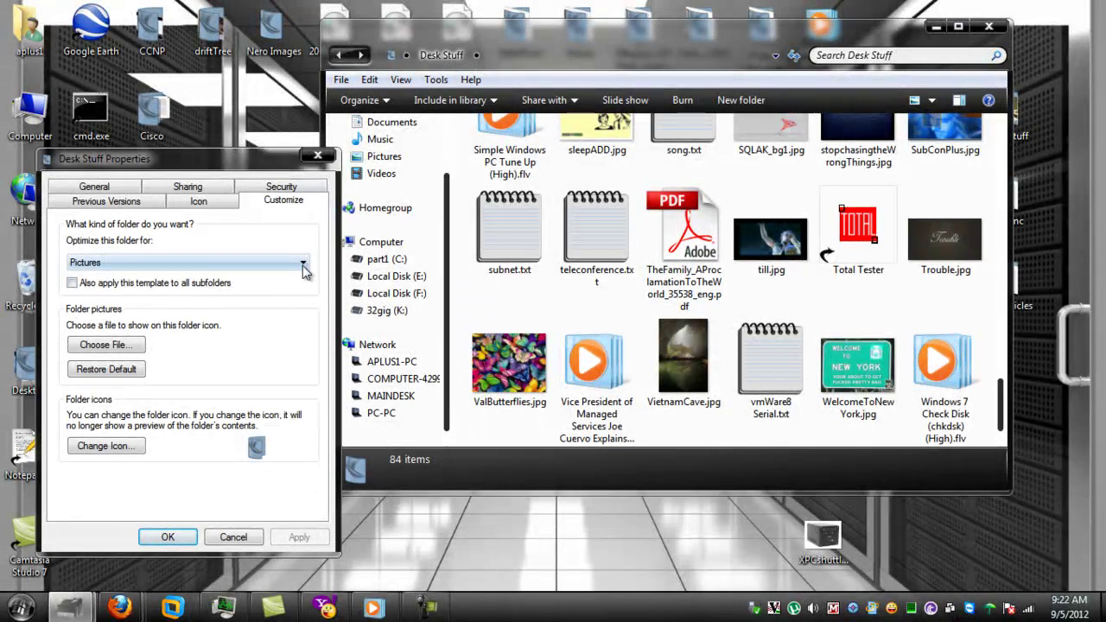
pyautogui.moveTo(1005, 399); pyautogui.dragTo(1020, 137)
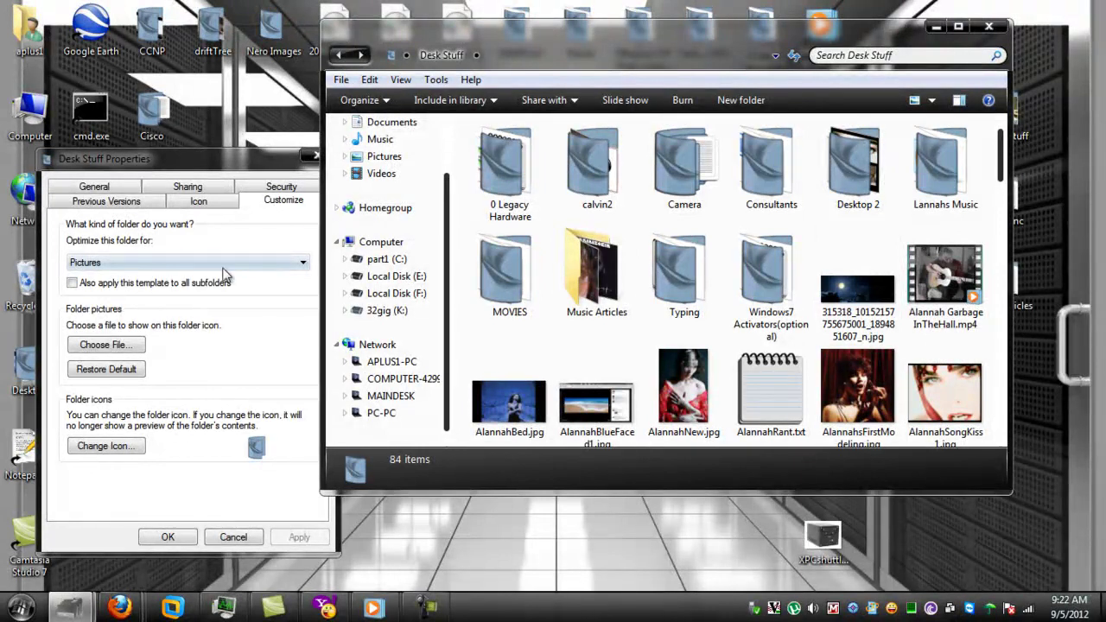
# - Optimize the Desk Stuff folder for Videos, apply the change and close its properties
pyautogui.click(305, 265)
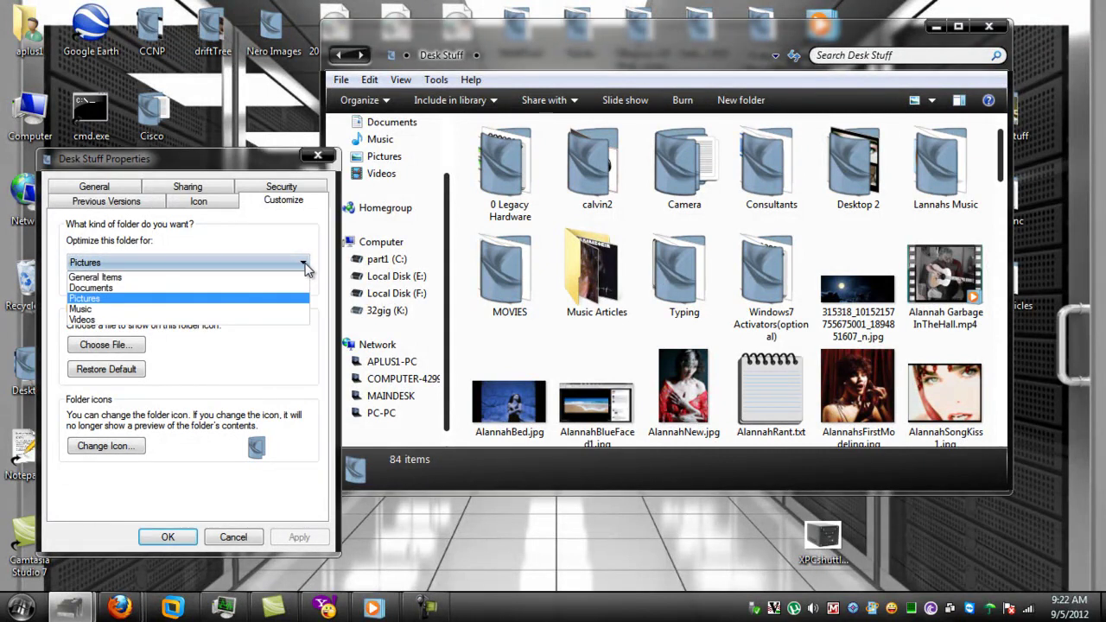
pyautogui.click(231, 321)
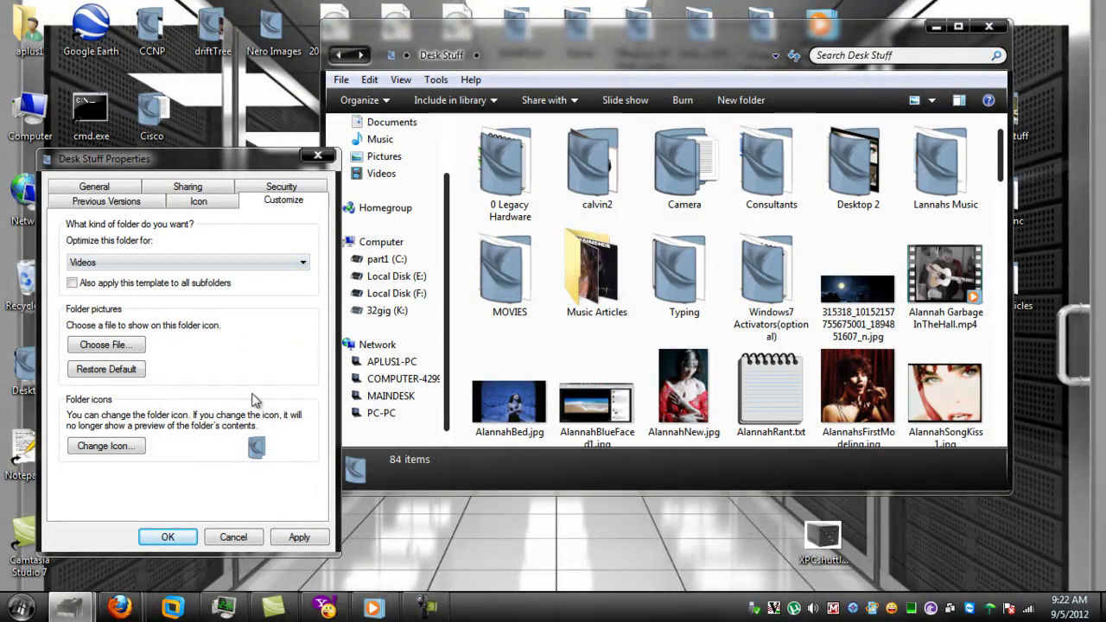
pyautogui.click(302, 539)
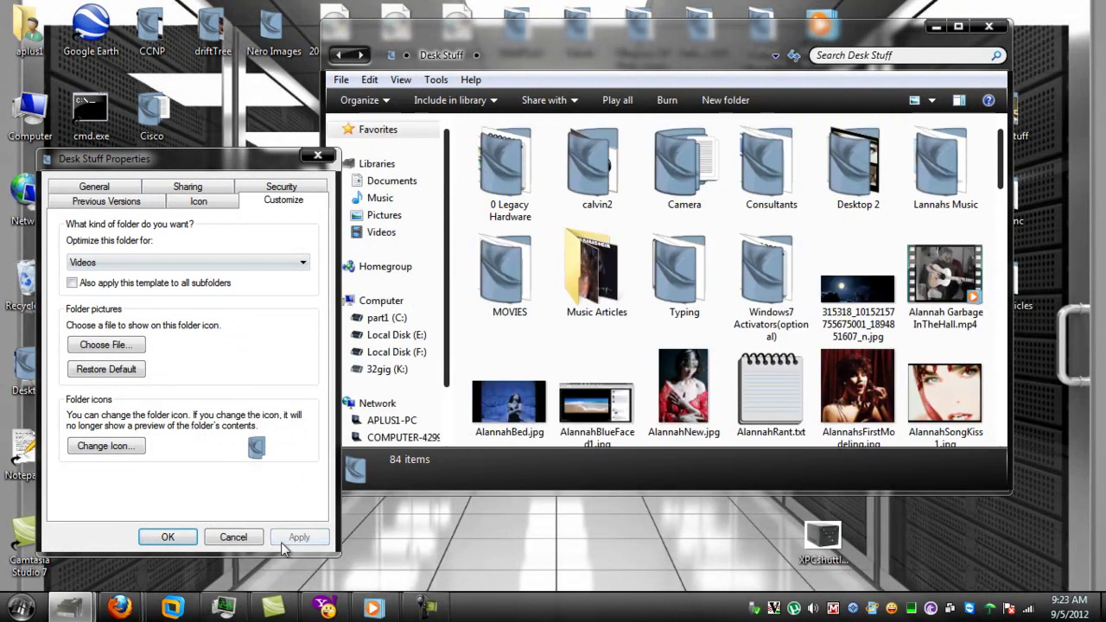
pyautogui.click(168, 538)
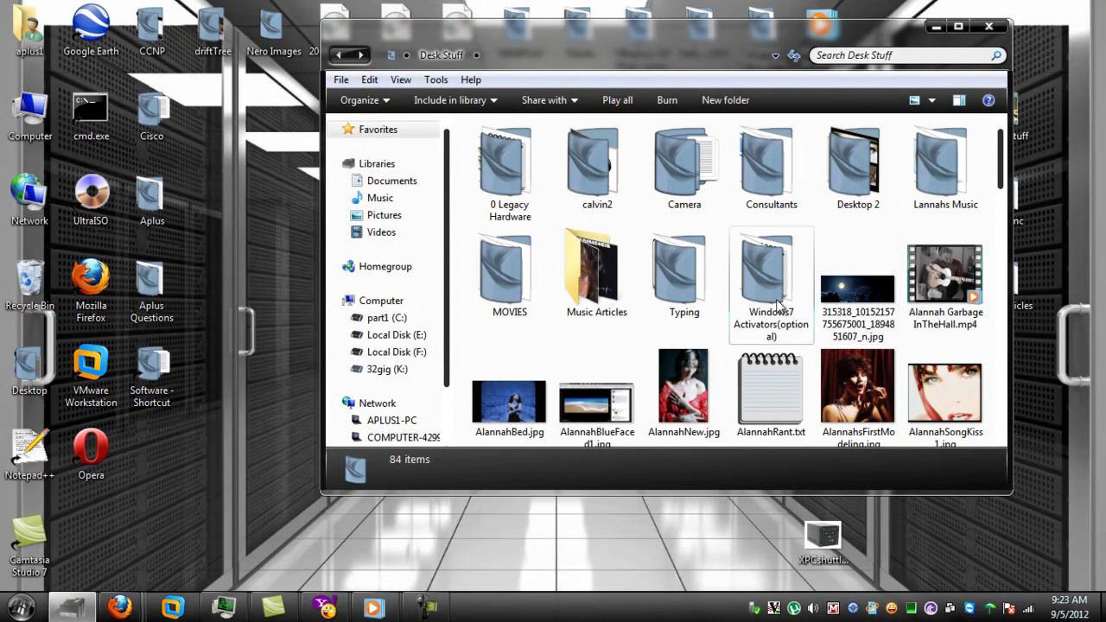
pyautogui.moveTo(1005, 172)
pyautogui.mouseDown()
pyautogui.moveTo(1004, 318)
pyautogui.moveTo(1006, 153)
pyautogui.mouseUp()
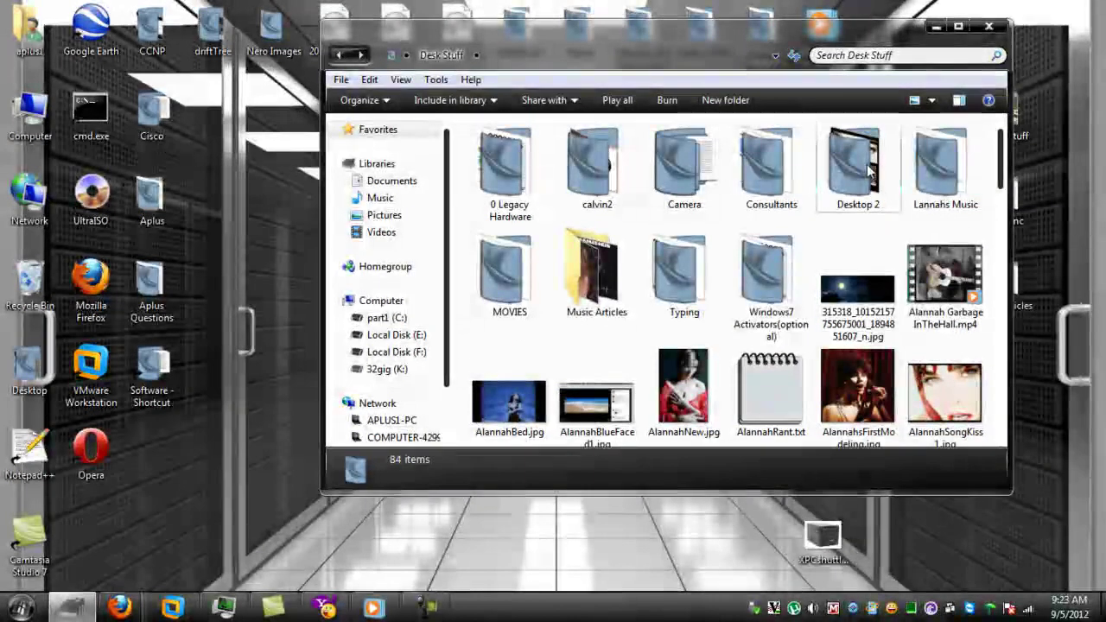
# - Reopen the Desk Stuff folder's properties, optimize the folder for Pictures again, and confirm the change
pyautogui.moveTo(593, 277)
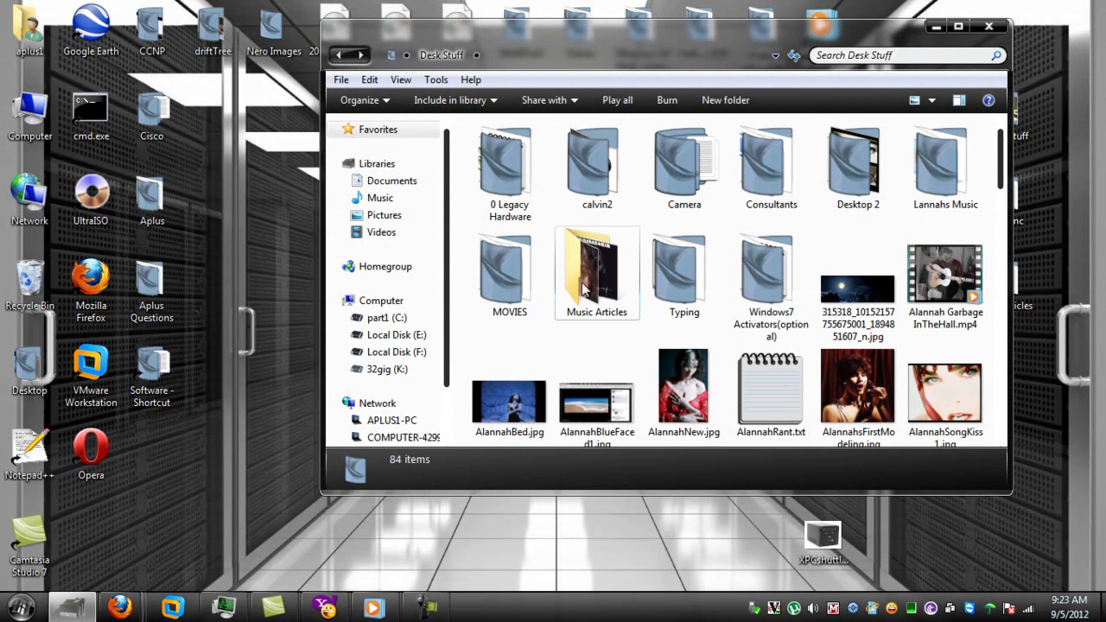
pyautogui.moveTo(850, 175)
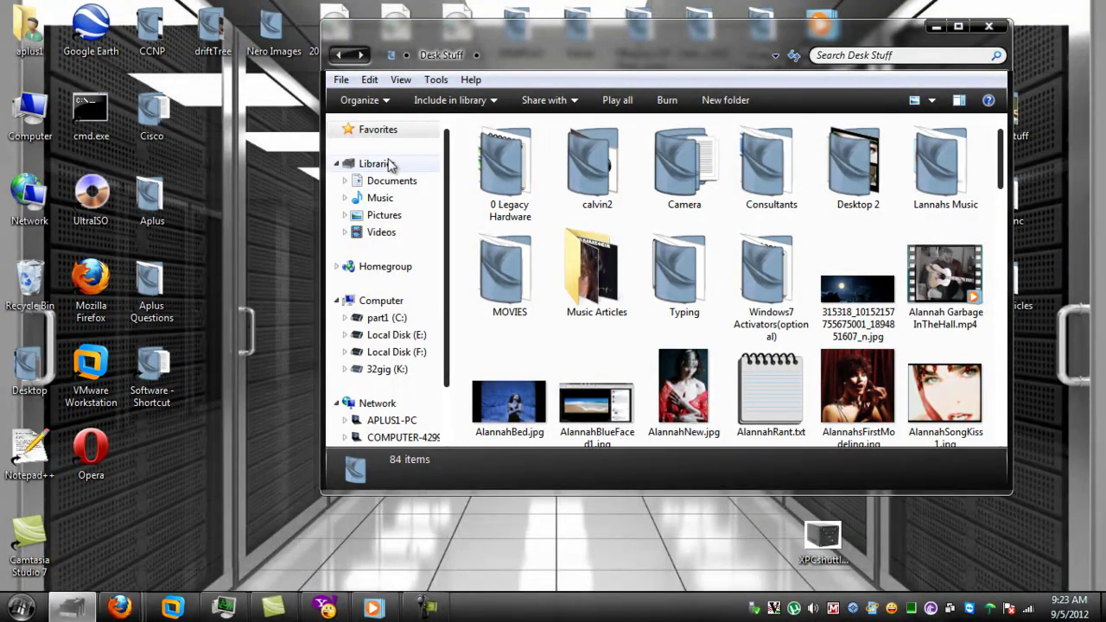
pyautogui.click(386, 101)
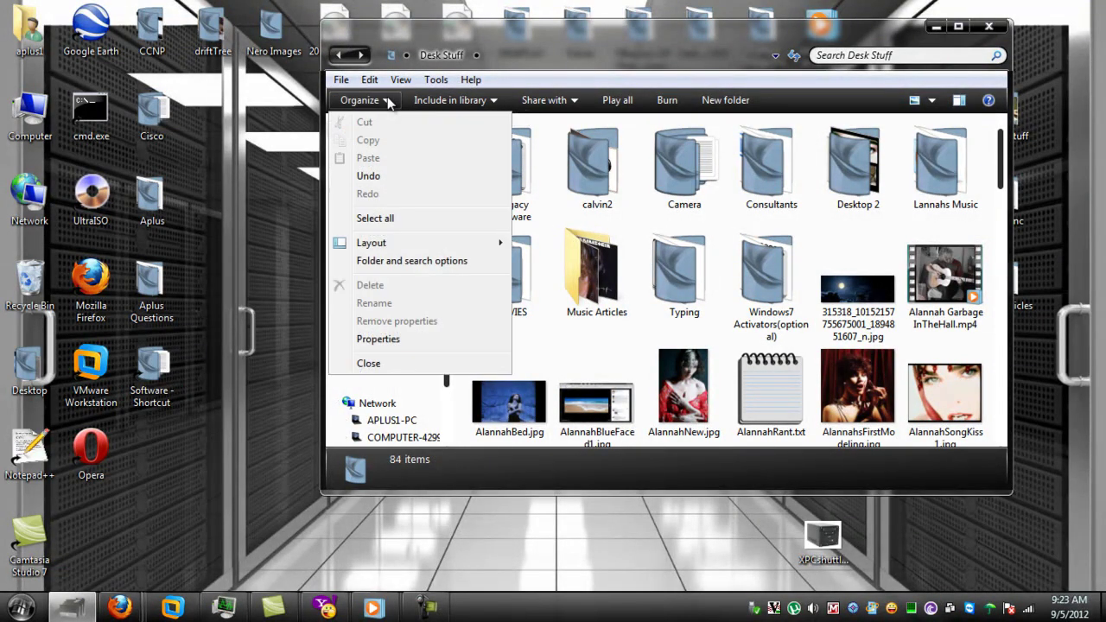
pyautogui.click(402, 339)
pyautogui.moveTo(490, 188); pyautogui.dragTo(161, 123)
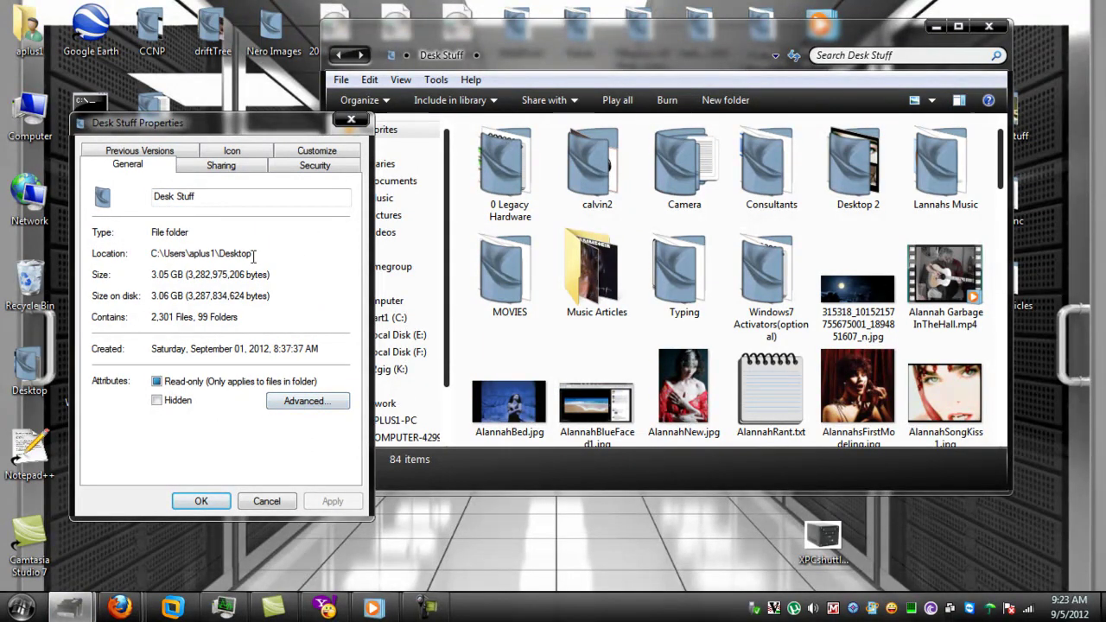
pyautogui.click(316, 152)
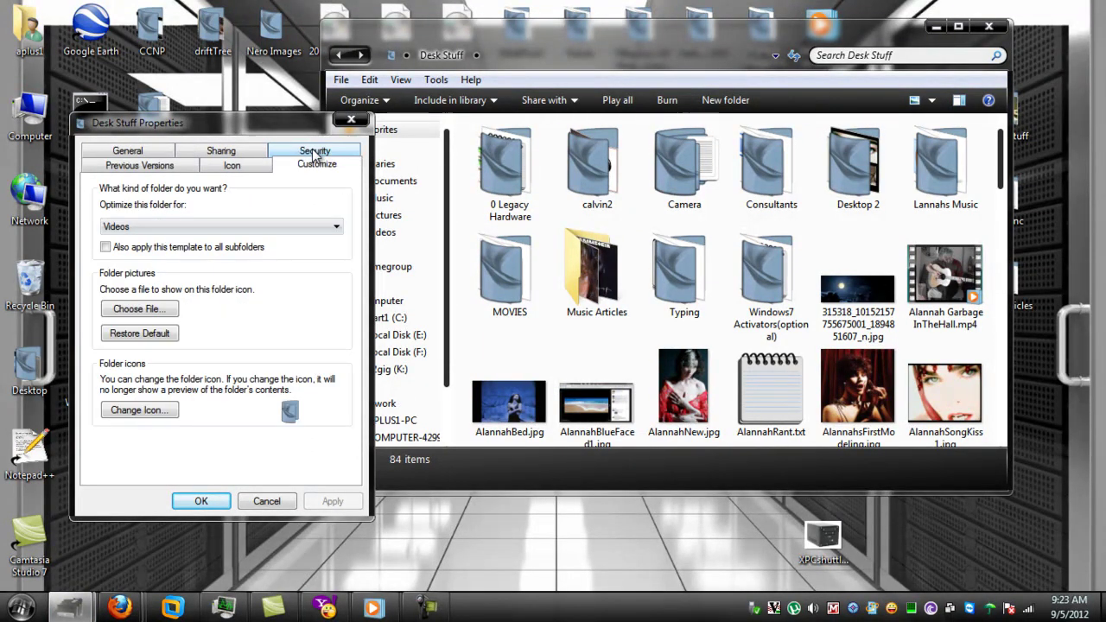
pyautogui.click(330, 228)
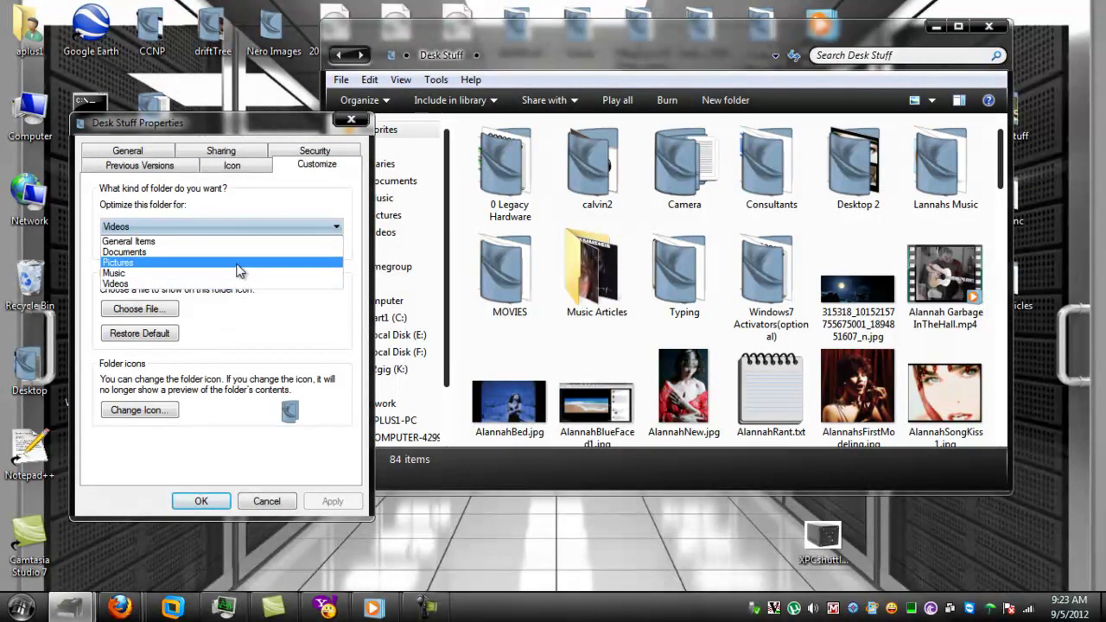
pyautogui.click(239, 263)
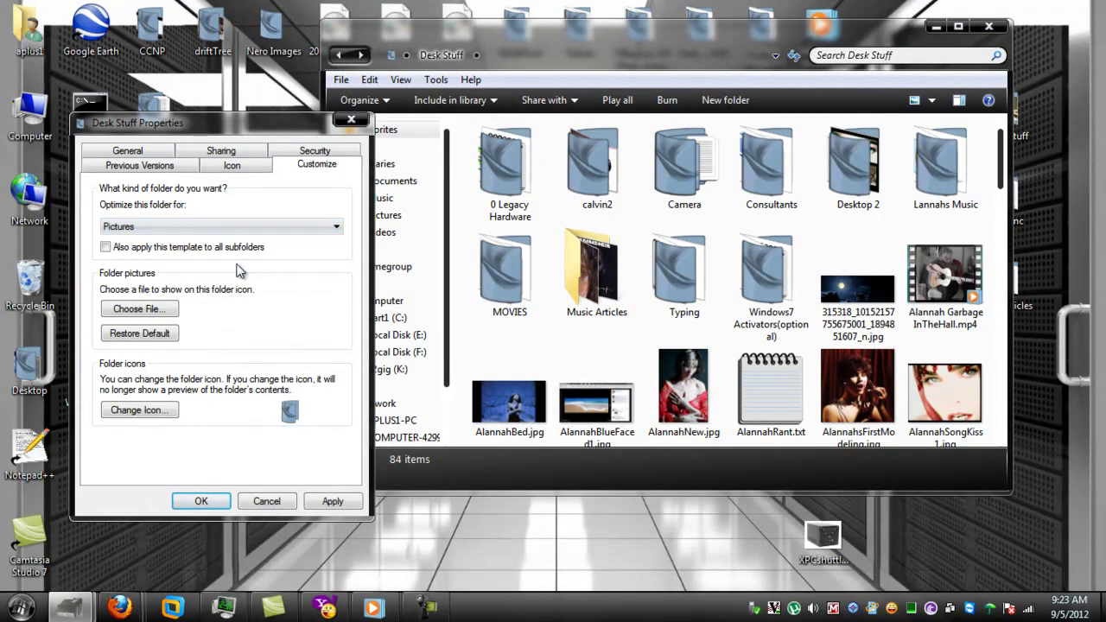
pyautogui.click(333, 501)
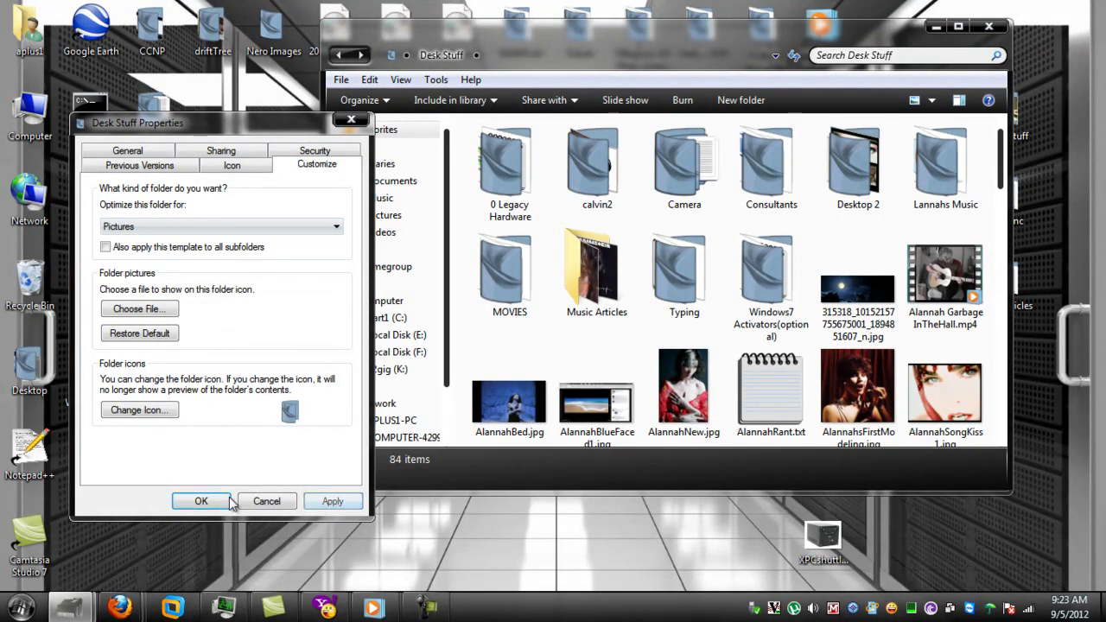
pyautogui.click(199, 503)
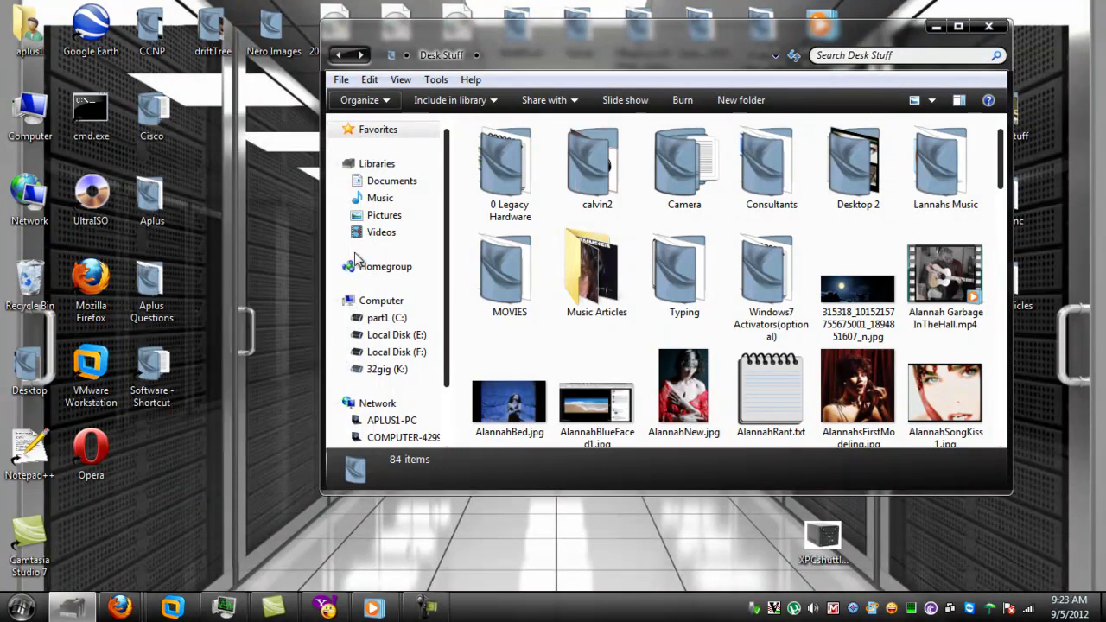
# - Rename the 0 Legacy Hardware folder as Legacy Hardware
pyautogui.moveTo(988, 259)
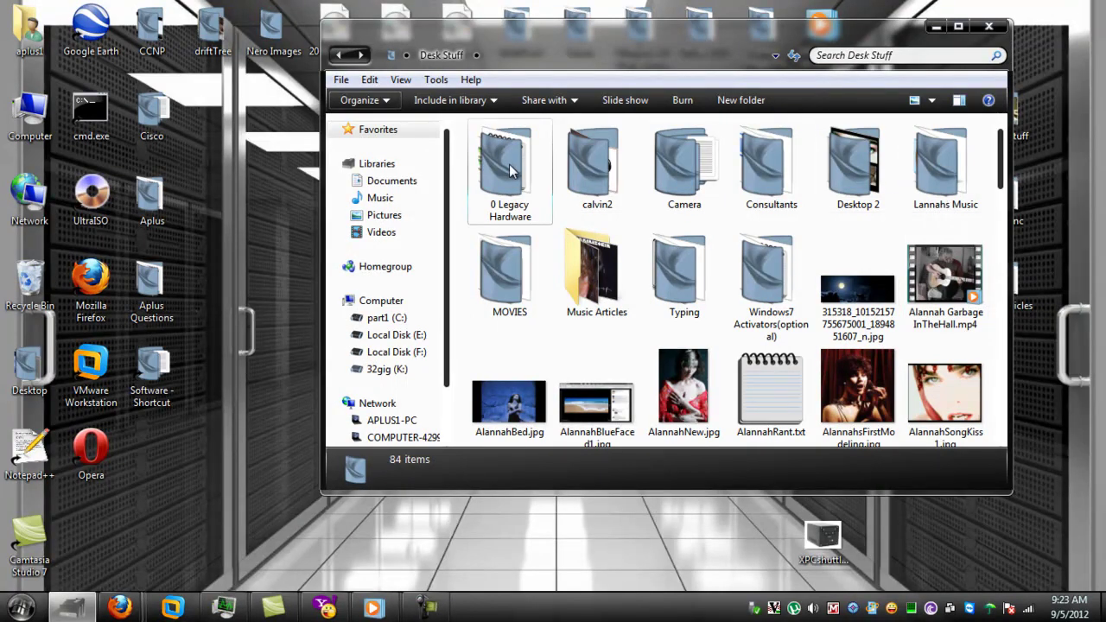
pyautogui.moveTo(508, 167)
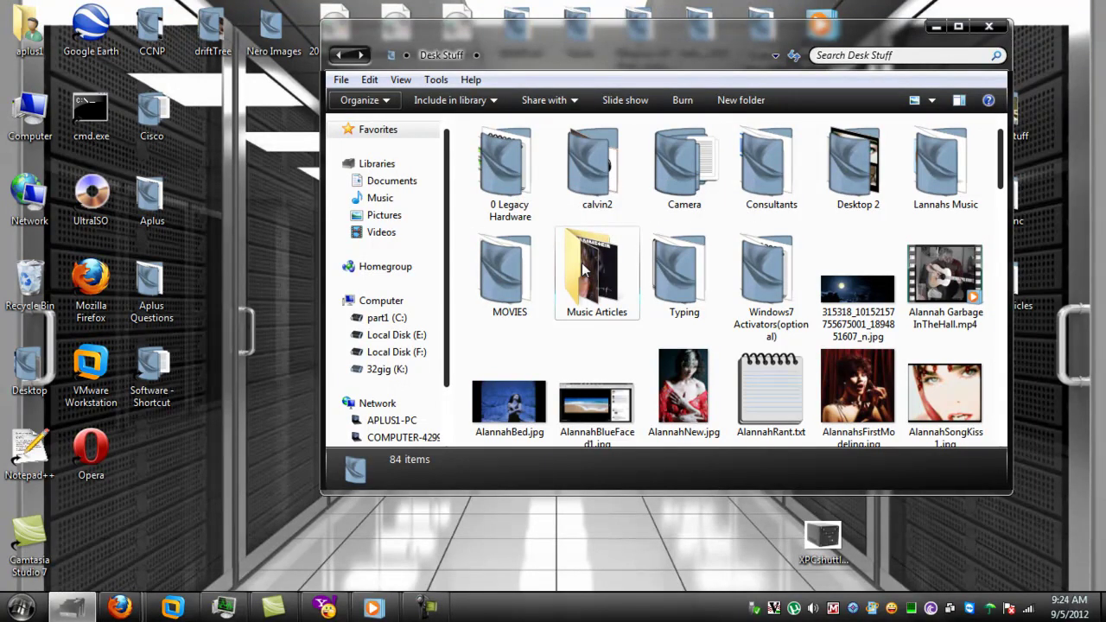
pyautogui.rightClick(506, 184)
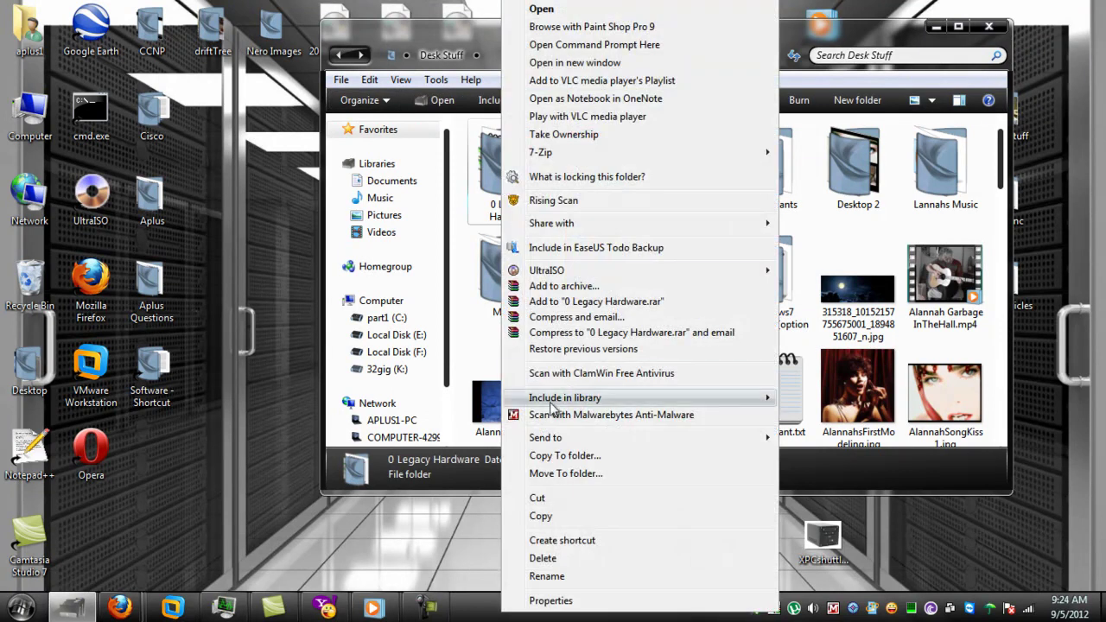
pyautogui.click(570, 576)
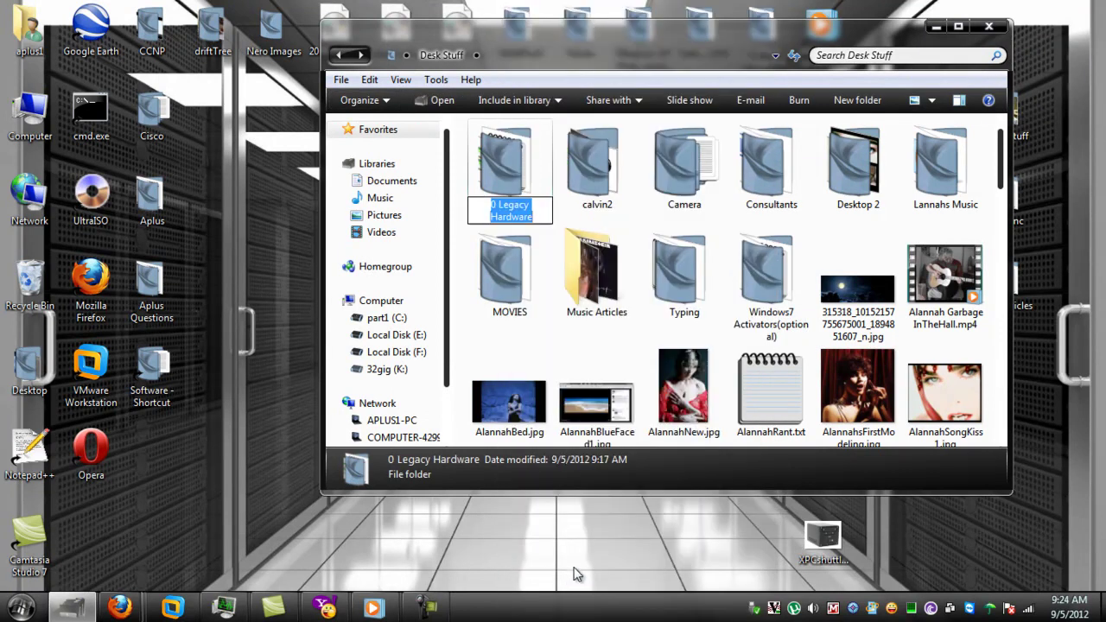
pyautogui.press('Home')
pyautogui.press('Delete')
pyautogui.press('Delete')
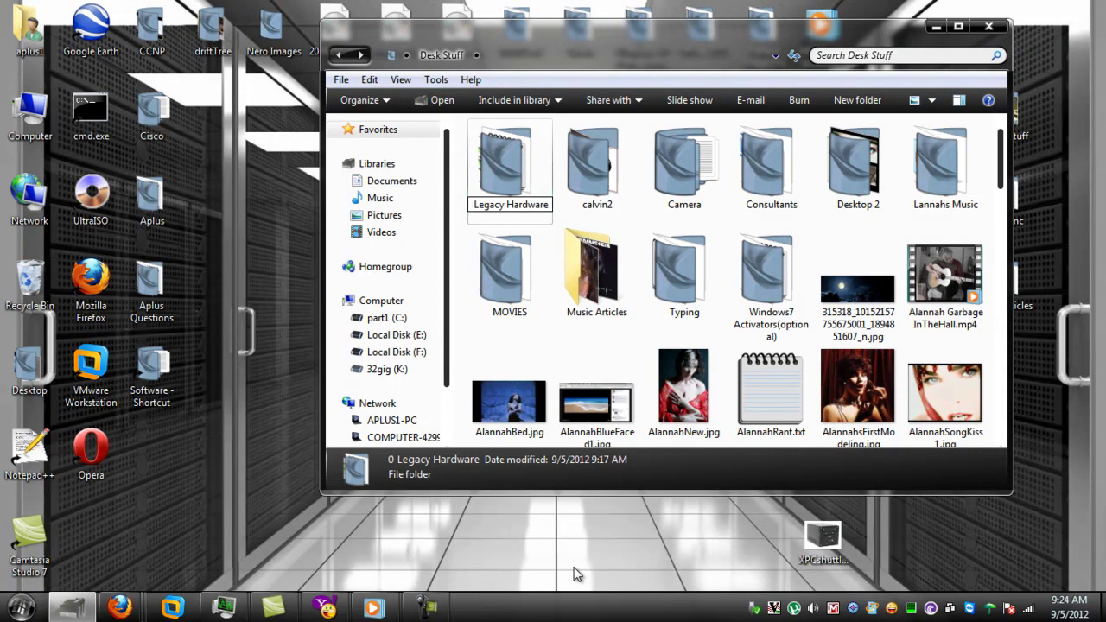
pyautogui.press('Return')
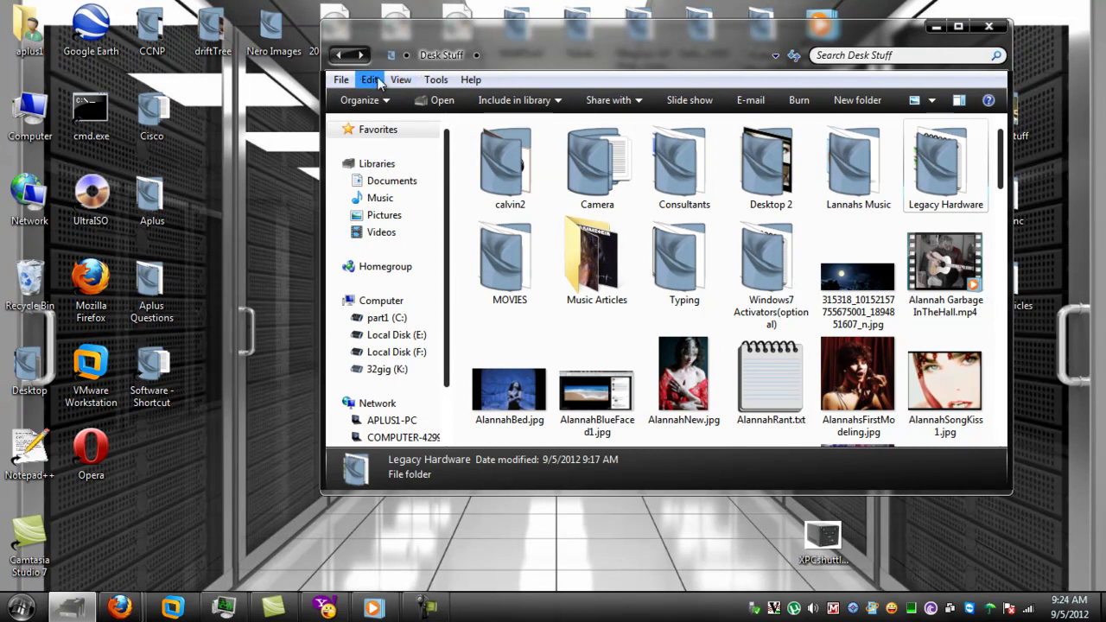
# - Check the Customize settings in the Legacy Hardware folder's properties and close them without changing anything
pyautogui.click(380, 102)
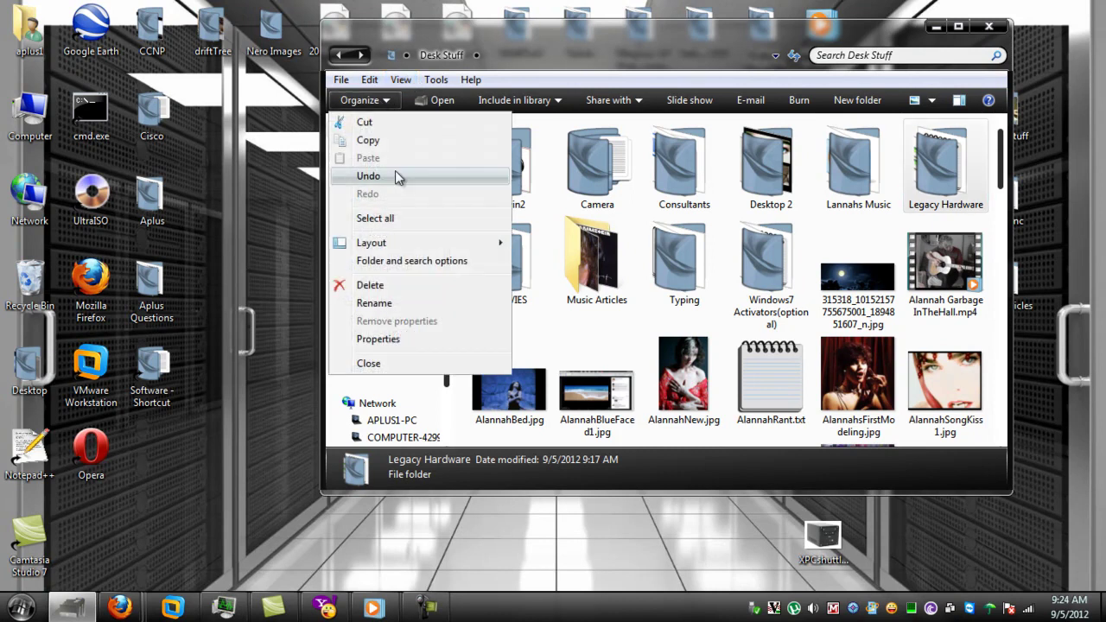
pyautogui.click(399, 338)
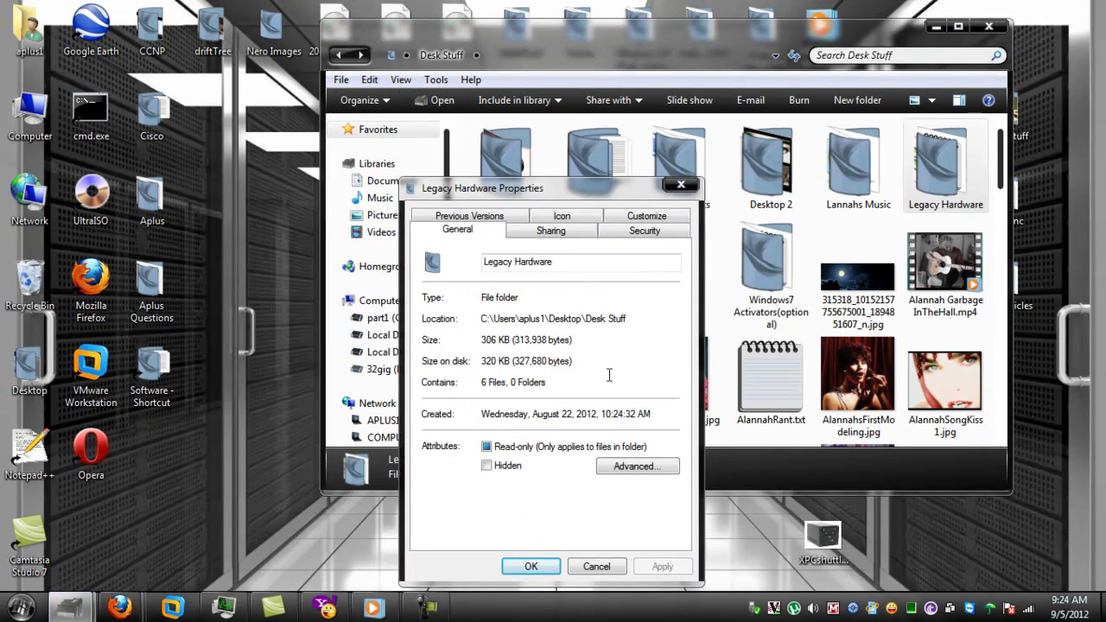
pyautogui.click(645, 221)
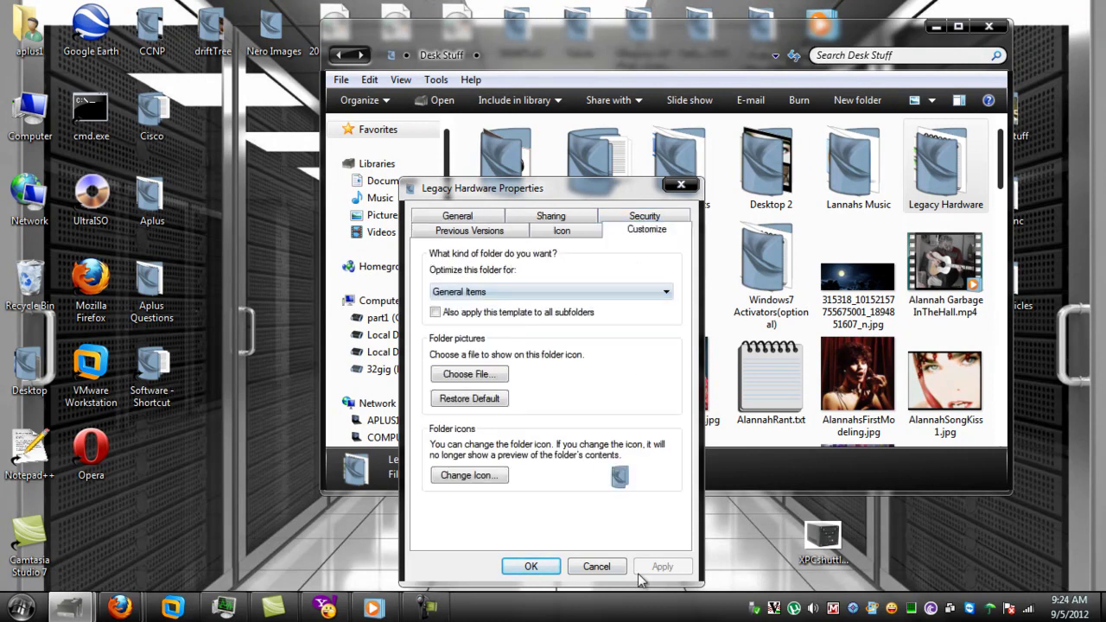
pyautogui.click(553, 566)
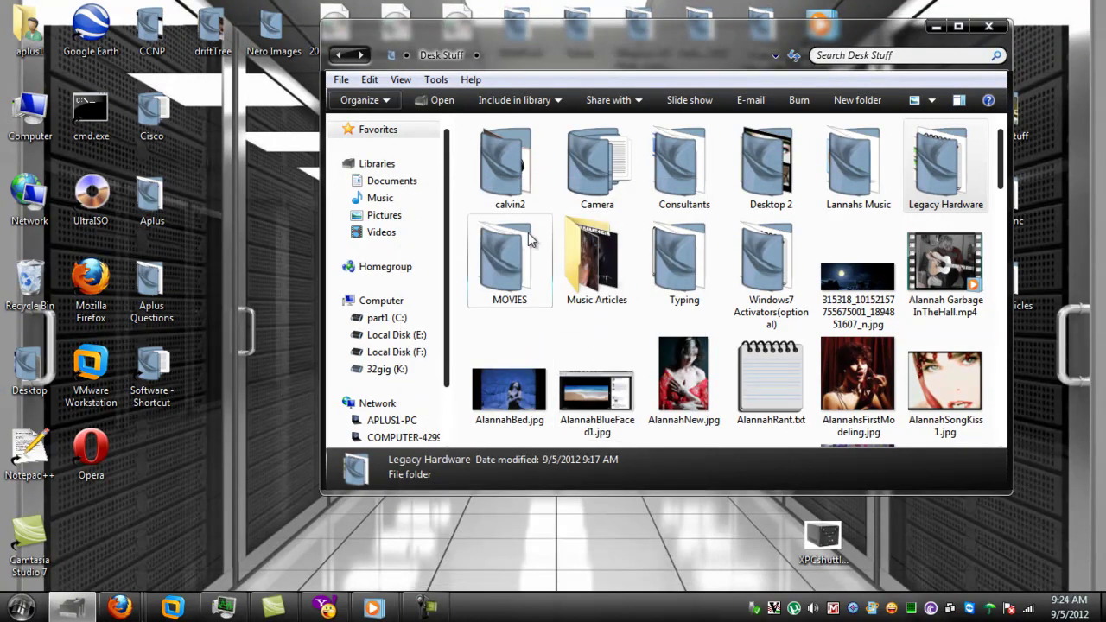
pyautogui.moveTo(492, 169)
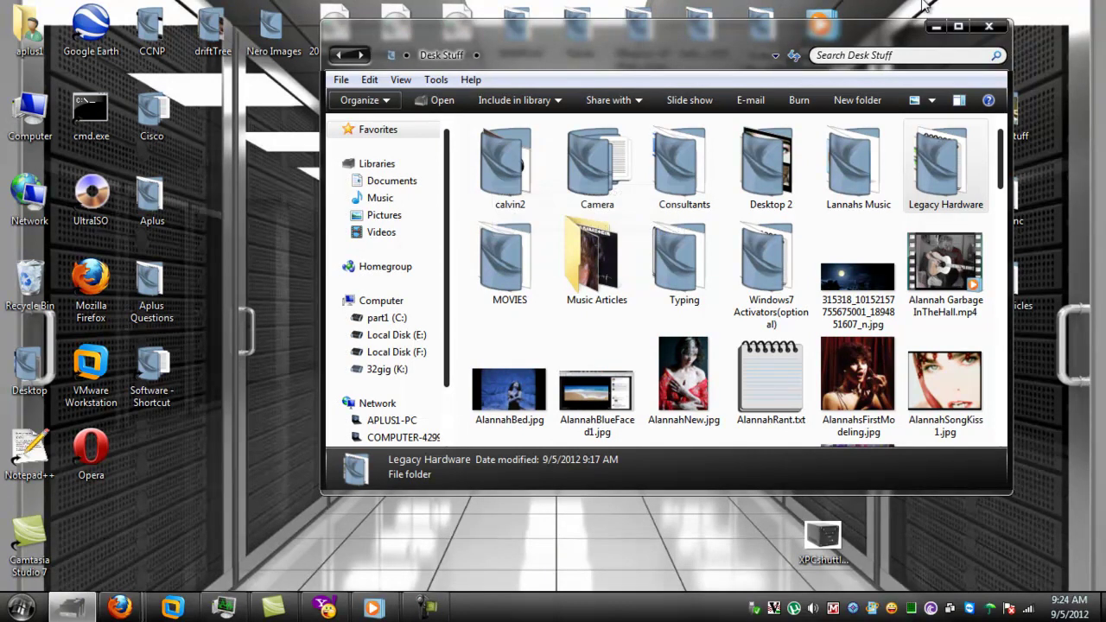
# - Reopen the Desk Stuff folder from the desktop and optimize it for General Items in its properties, confirming the change
pyautogui.click(989, 27)
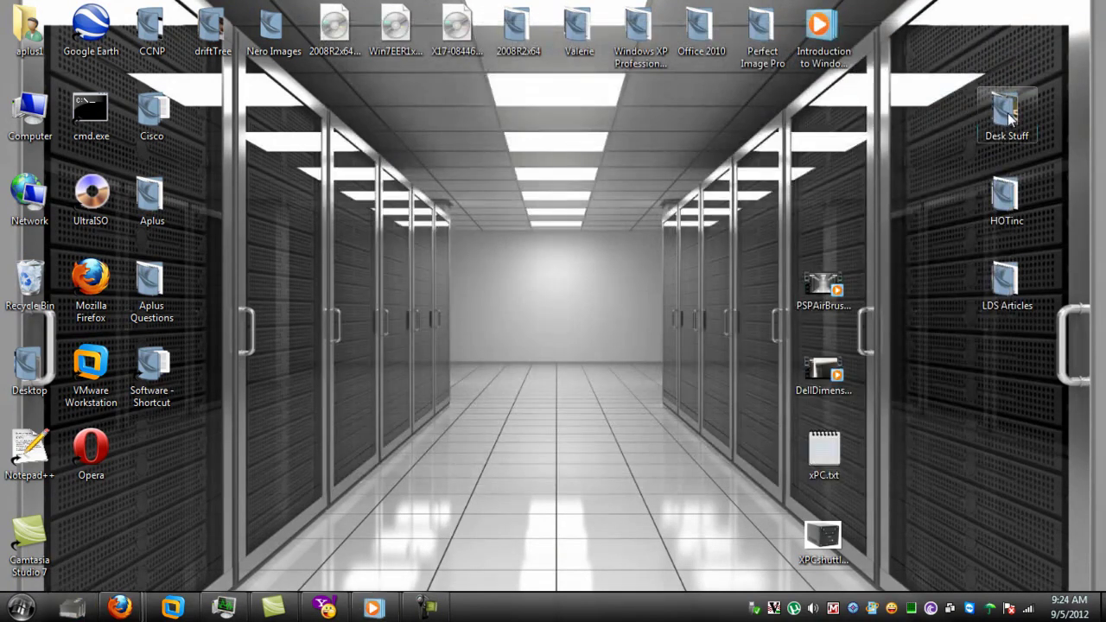
pyautogui.doubleClick(1008, 114)
pyautogui.click(384, 100)
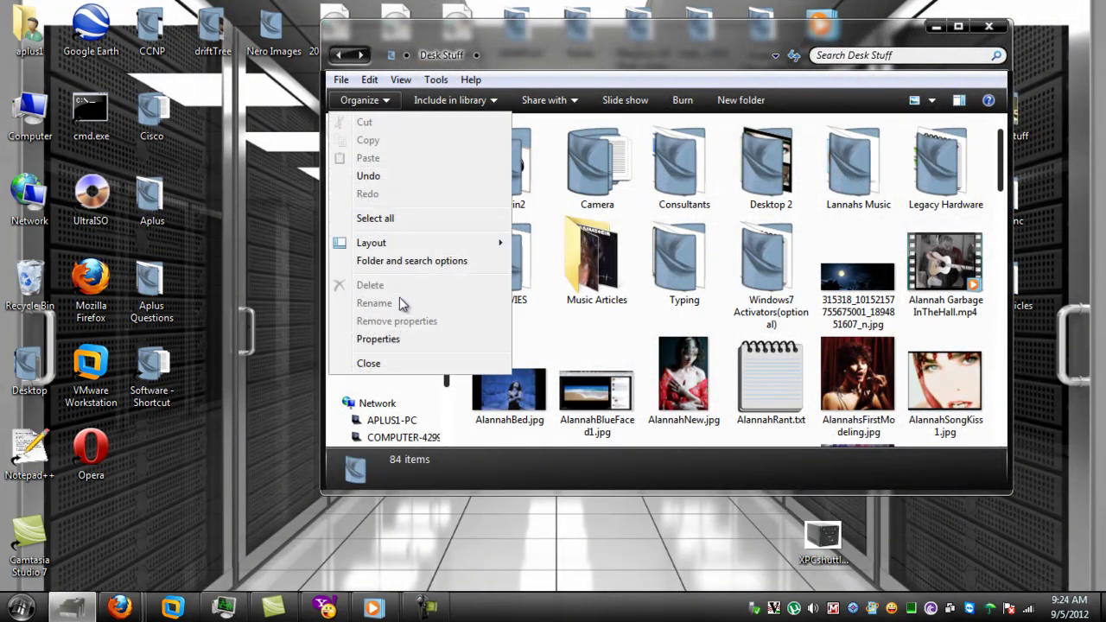
pyautogui.click(403, 340)
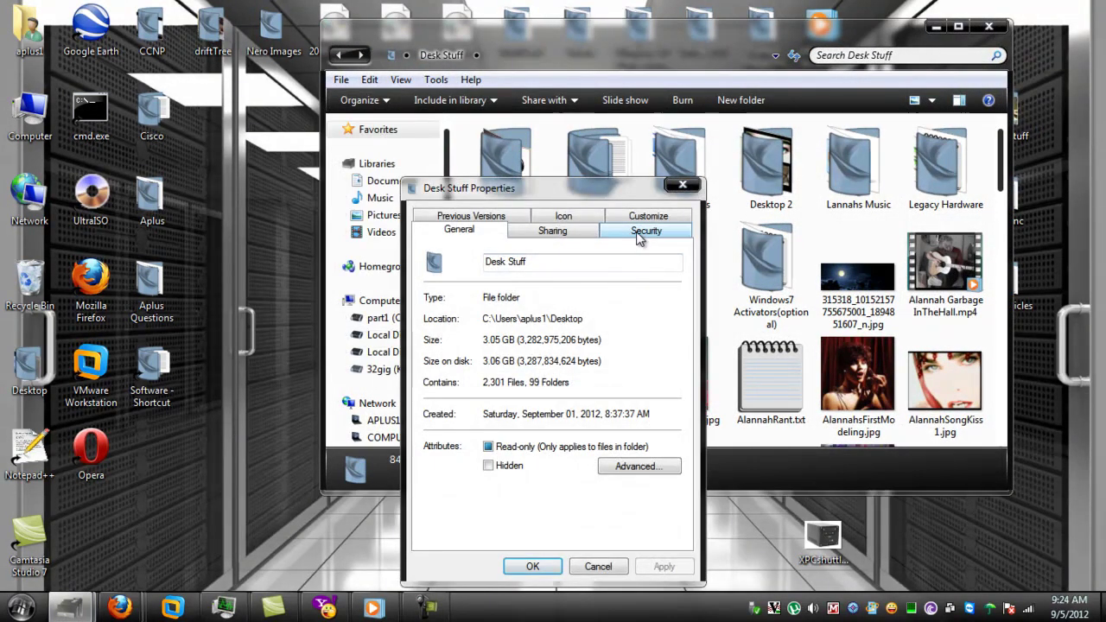
pyautogui.click(645, 218)
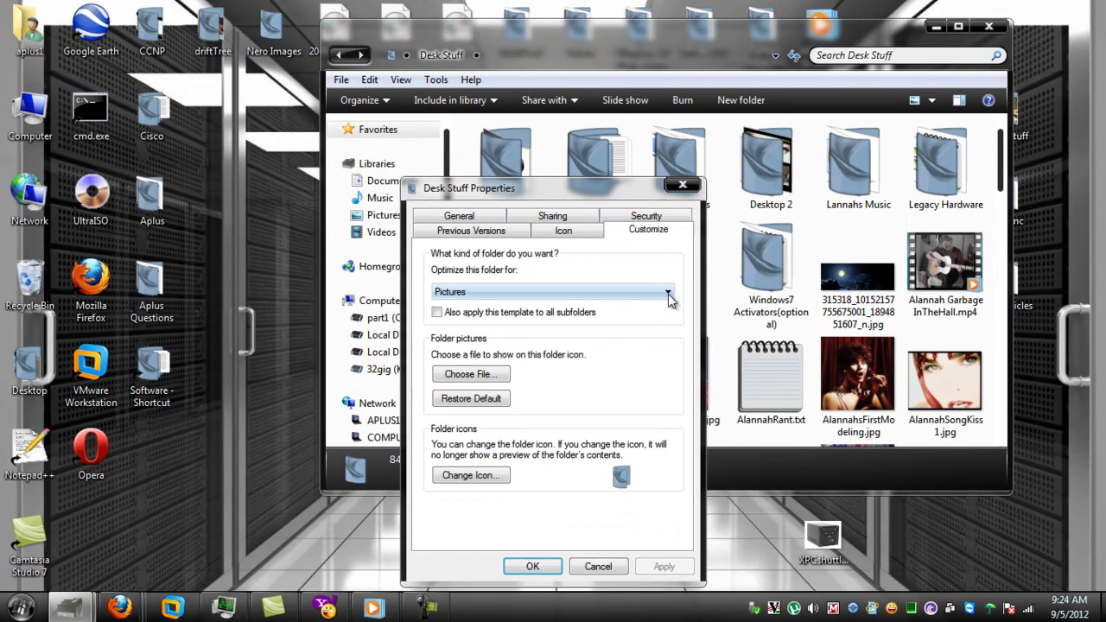
pyautogui.click(671, 294)
pyautogui.click(600, 308)
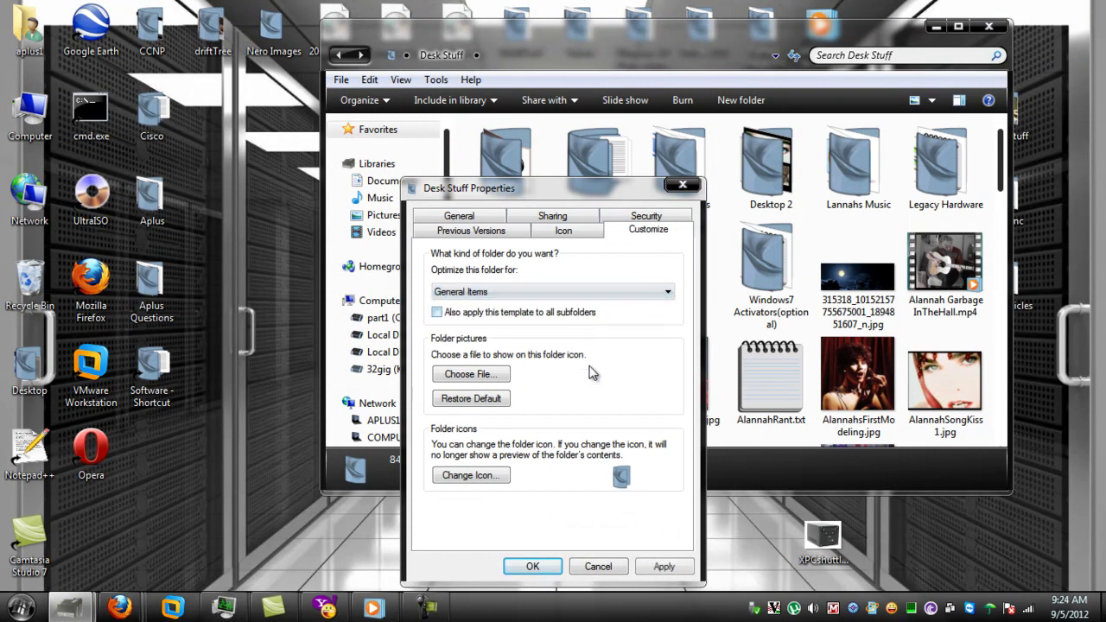
pyautogui.click(540, 566)
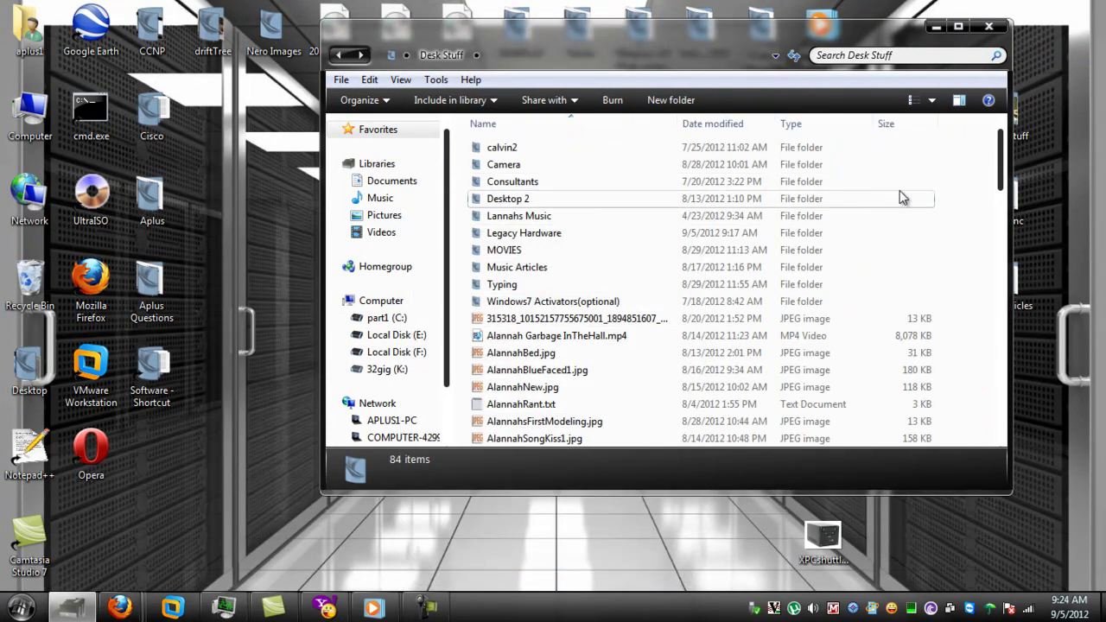
pyautogui.moveTo(1005, 165); pyautogui.dragTo(1005, 163)
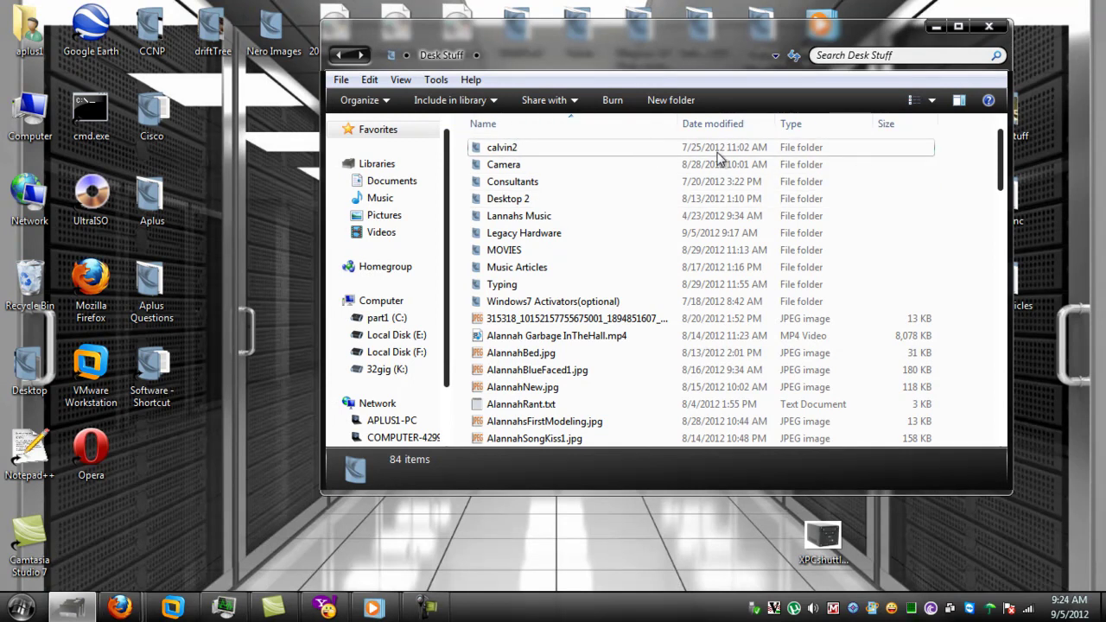
# - Place the Desk Stuff Properties dialog beside the folder window, optimize the folder for Documents and apply the change
pyautogui.click(386, 104)
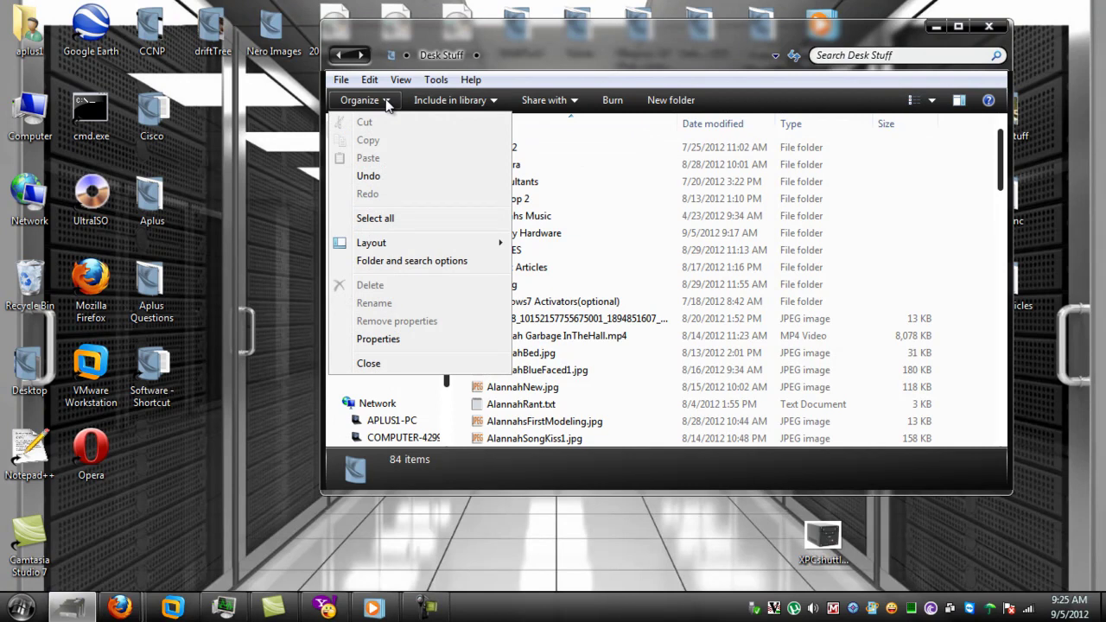
pyautogui.click(378, 339)
pyautogui.moveTo(539, 196); pyautogui.dragTo(217, 160)
pyautogui.click(331, 178)
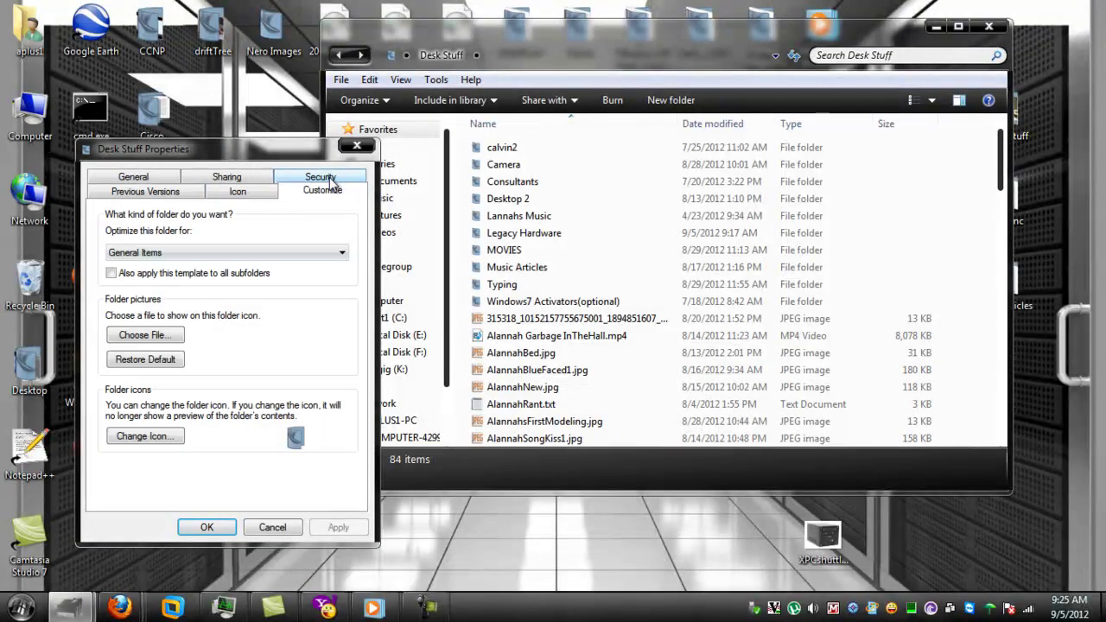
pyautogui.click(343, 256)
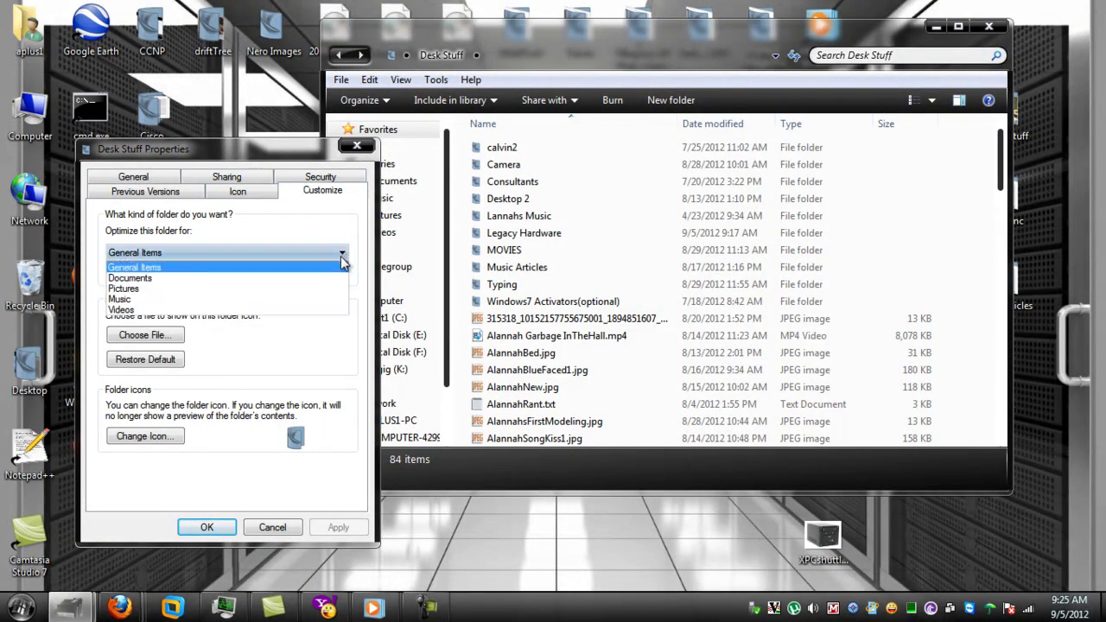
pyautogui.click(268, 279)
pyautogui.click(351, 530)
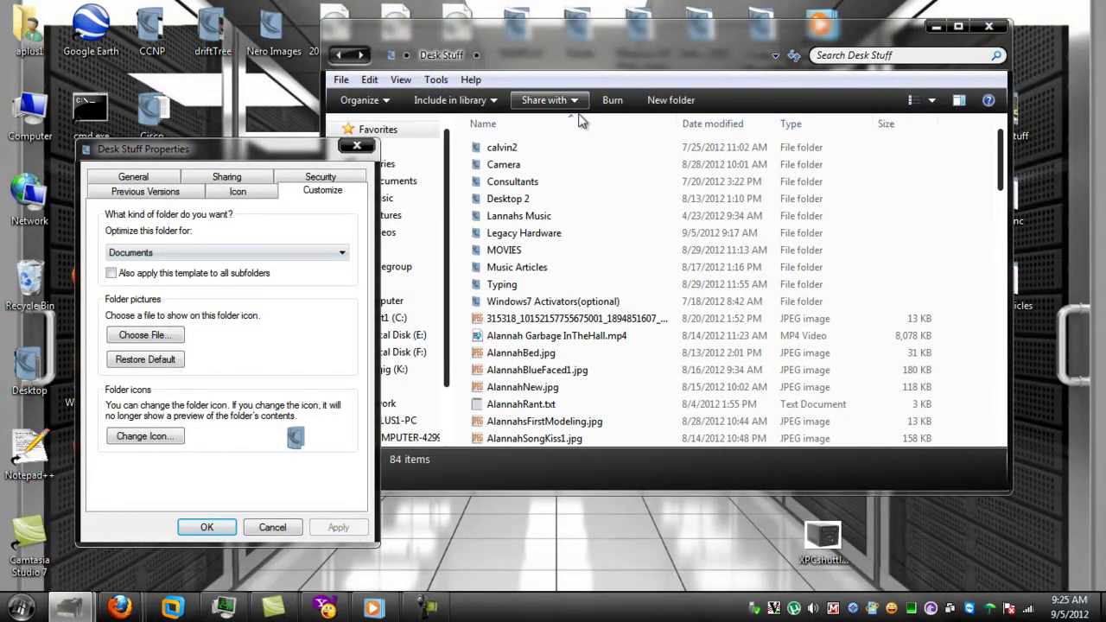
# - Optimize the Desk Stuff folder for Music and apply the change
pyautogui.click(343, 255)
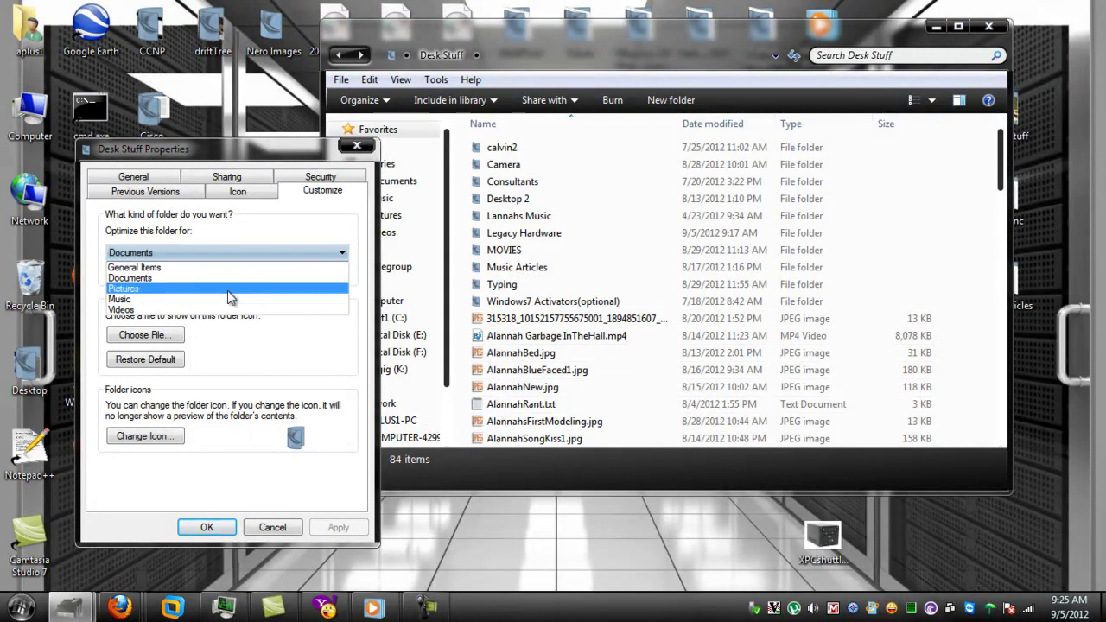
pyautogui.click(199, 300)
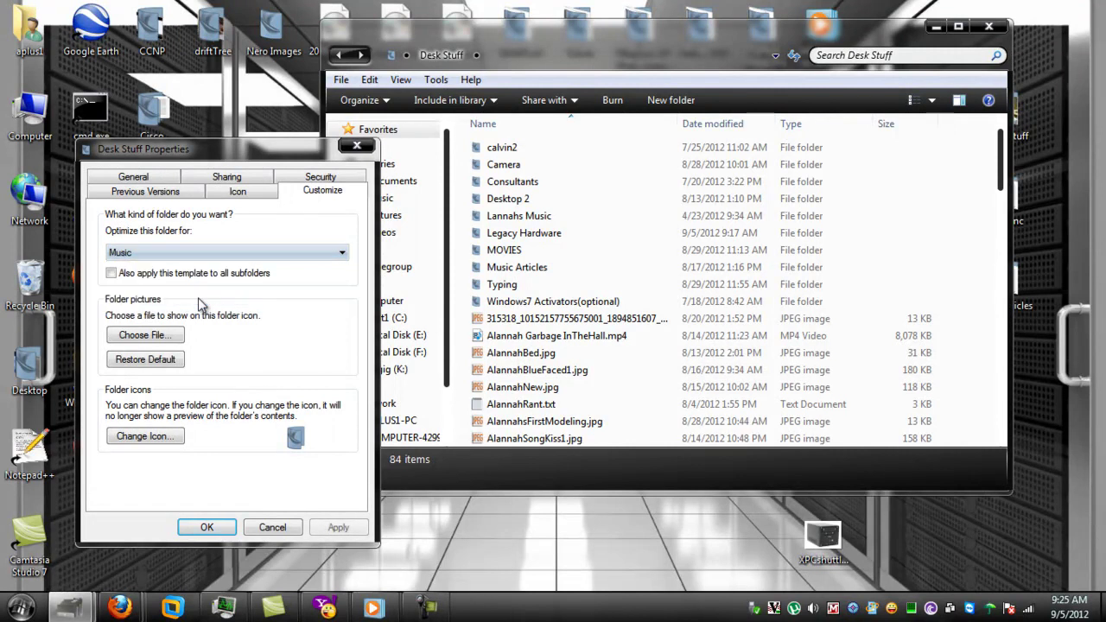
pyautogui.click(339, 528)
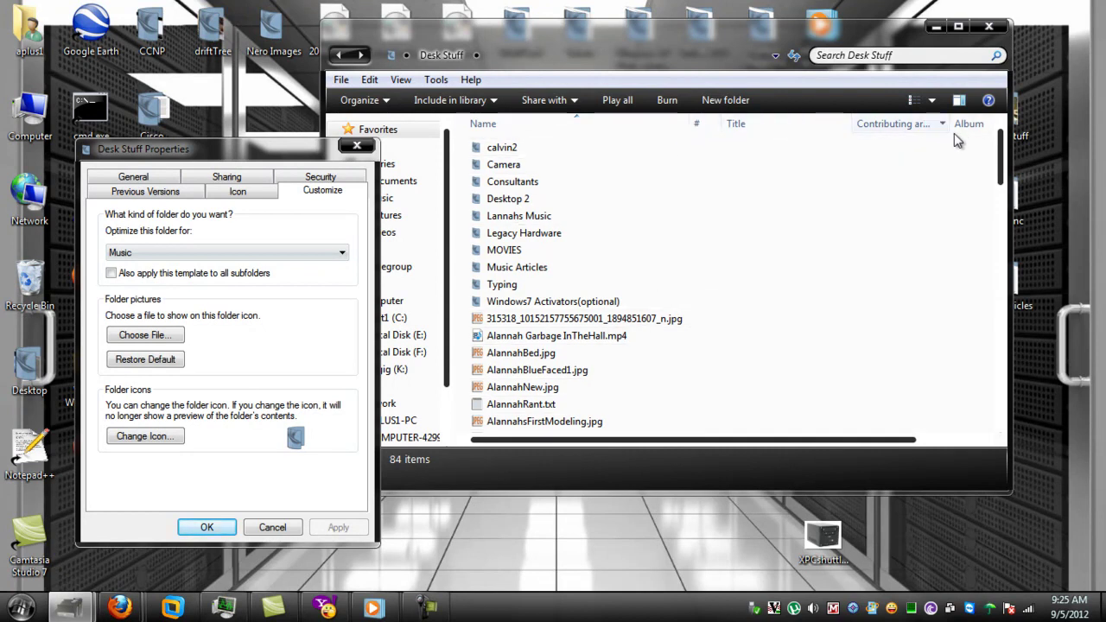
# - Set the Desk Stuff folder back to General Items, apply the change and close its properties
pyautogui.click(343, 256)
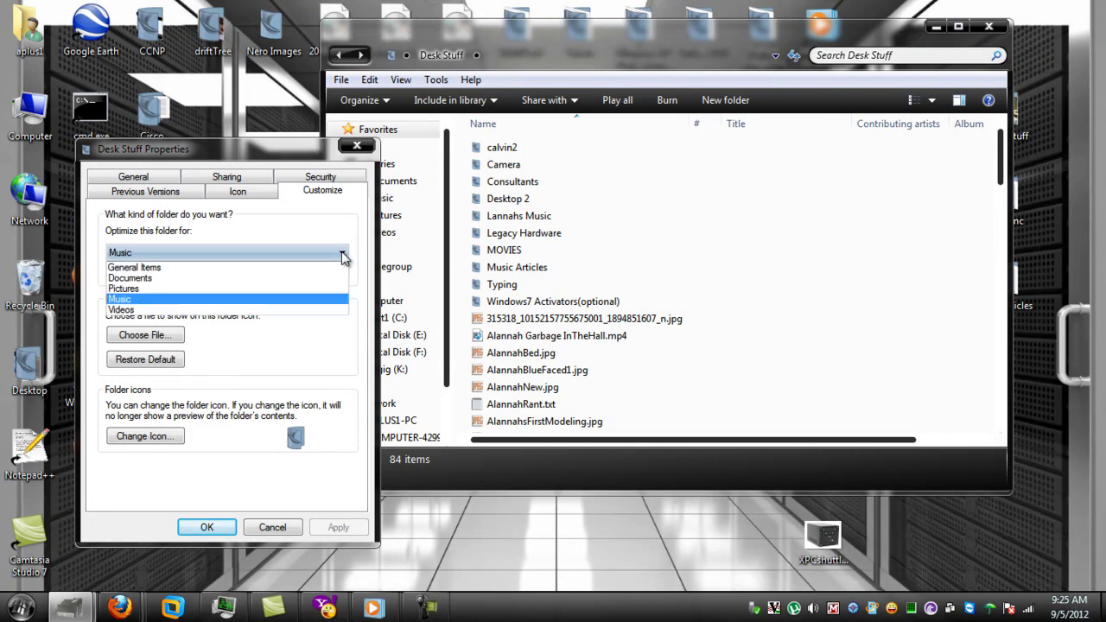
pyautogui.click(183, 270)
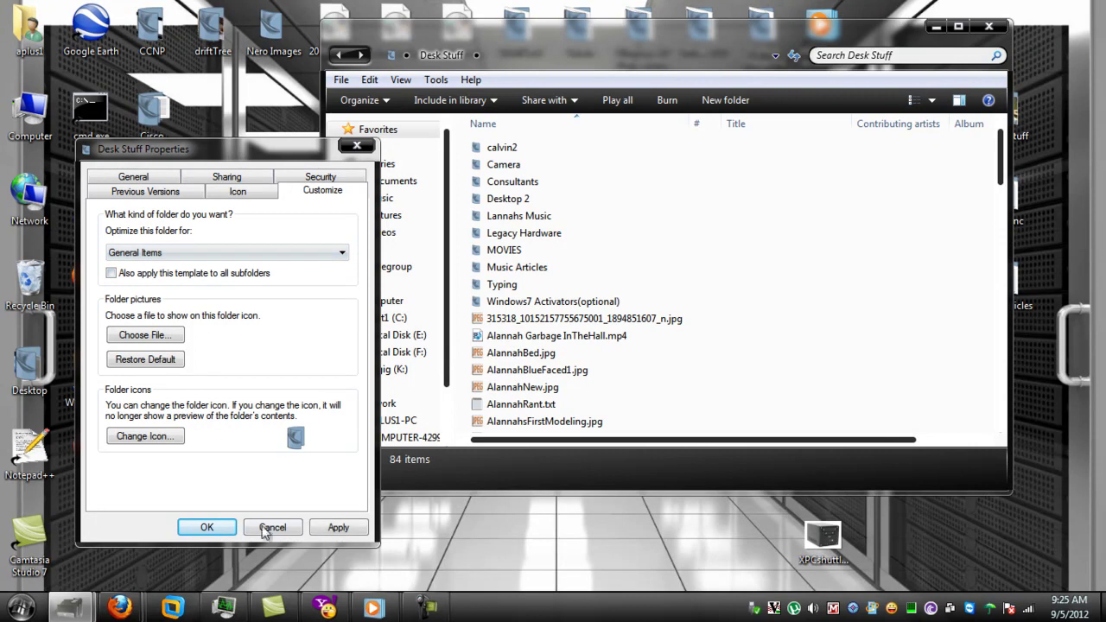
pyautogui.click(338, 528)
pyautogui.click(212, 527)
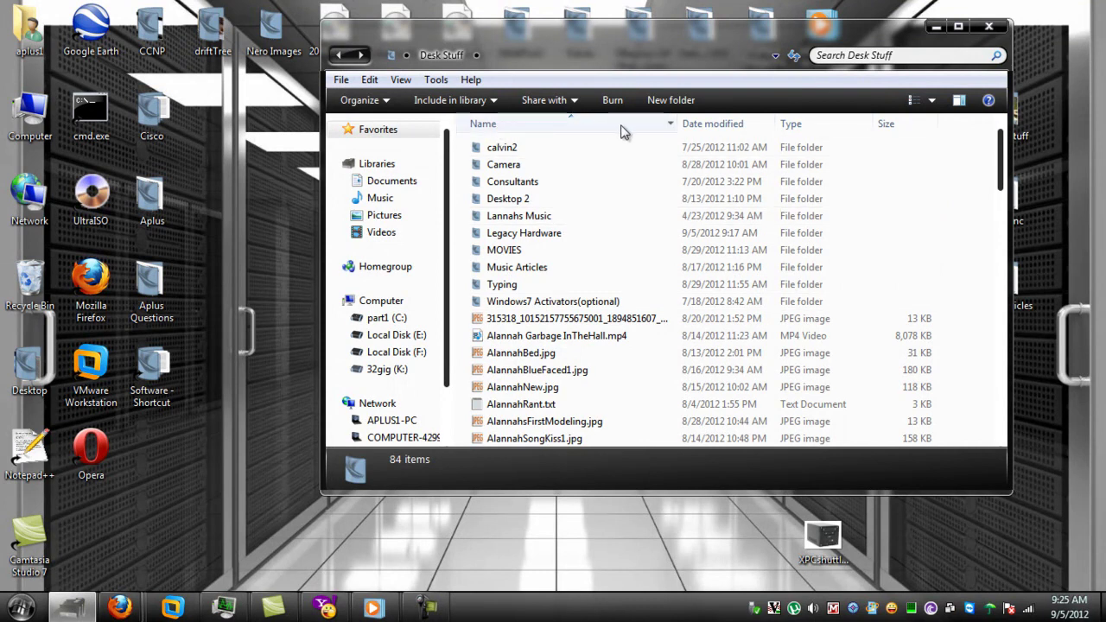
# - Filter the Desk Stuff contents by the name ranges 0–9, A–H and I–P in turn, clearing each filter again
pyautogui.click(671, 128)
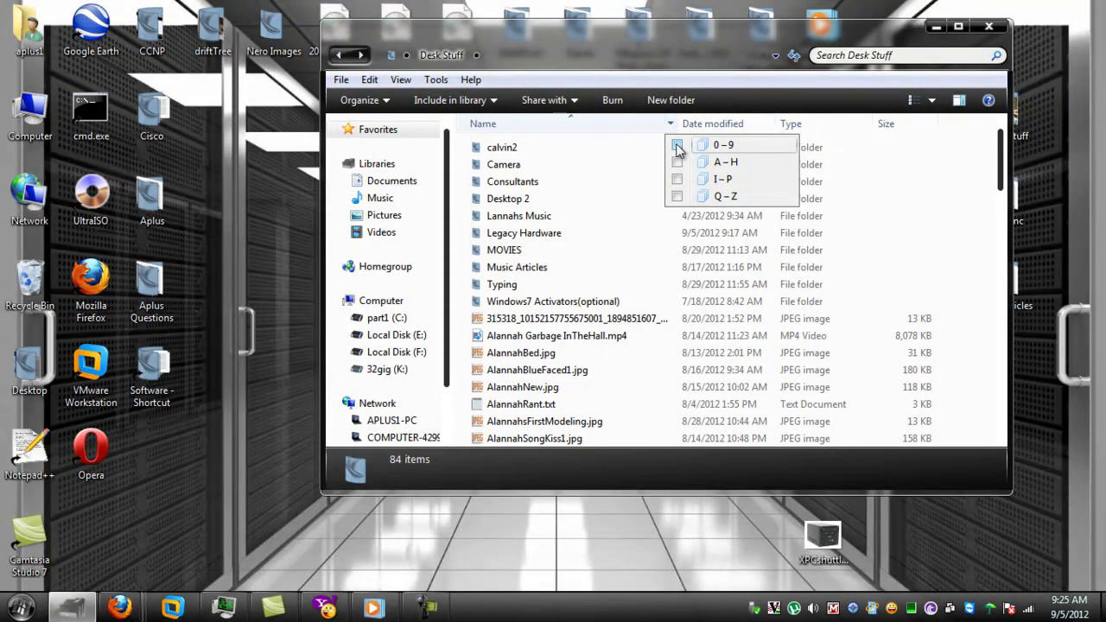
pyautogui.click(676, 145)
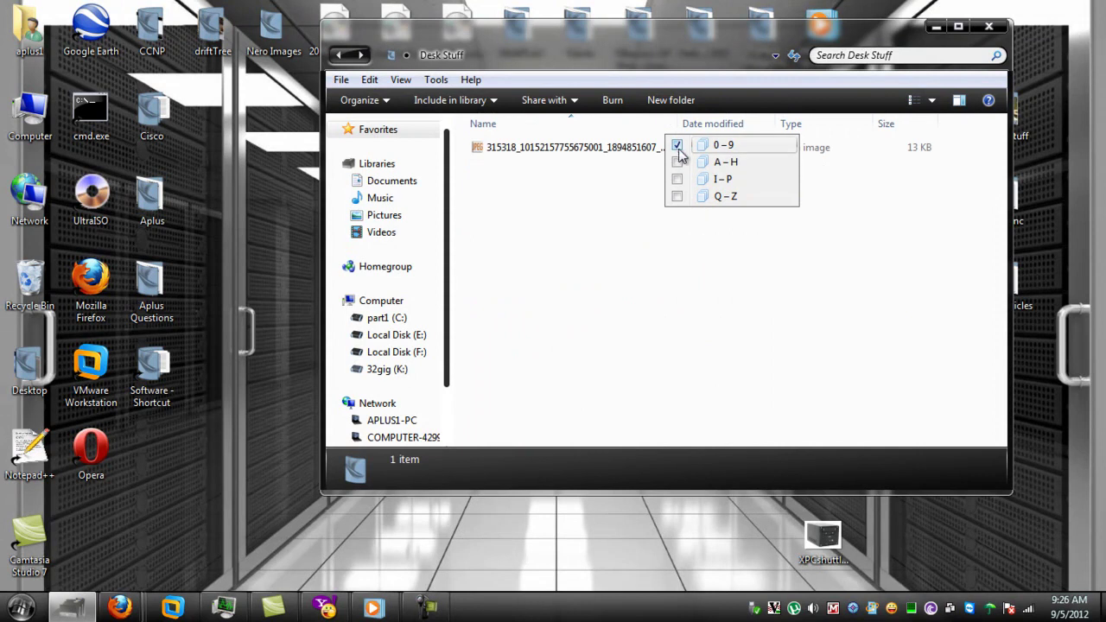
pyautogui.click(679, 146)
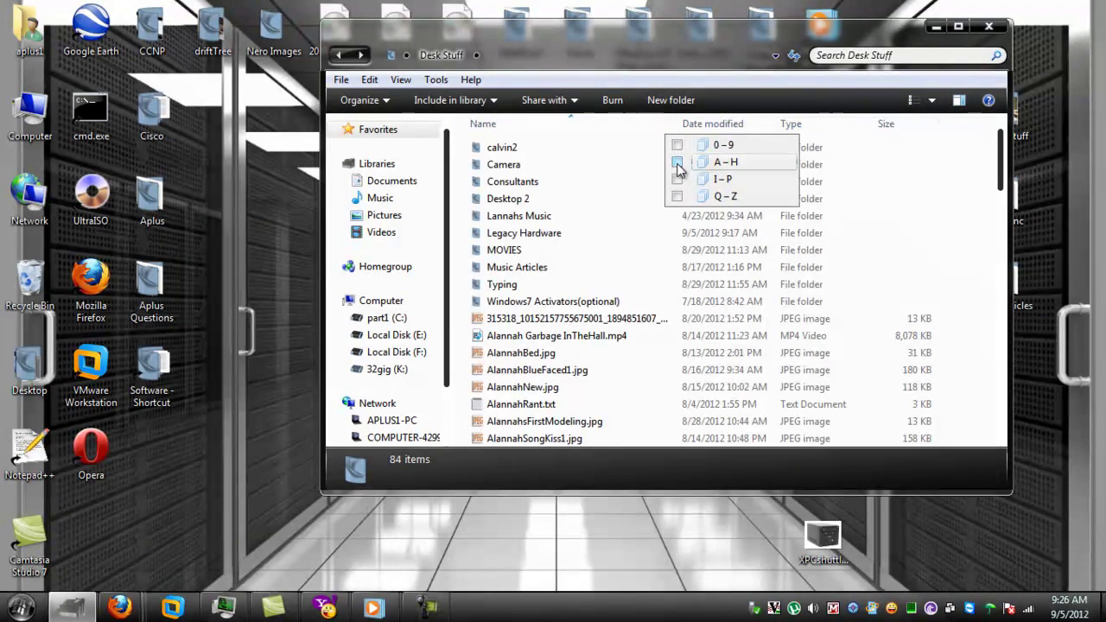
pyautogui.click(677, 163)
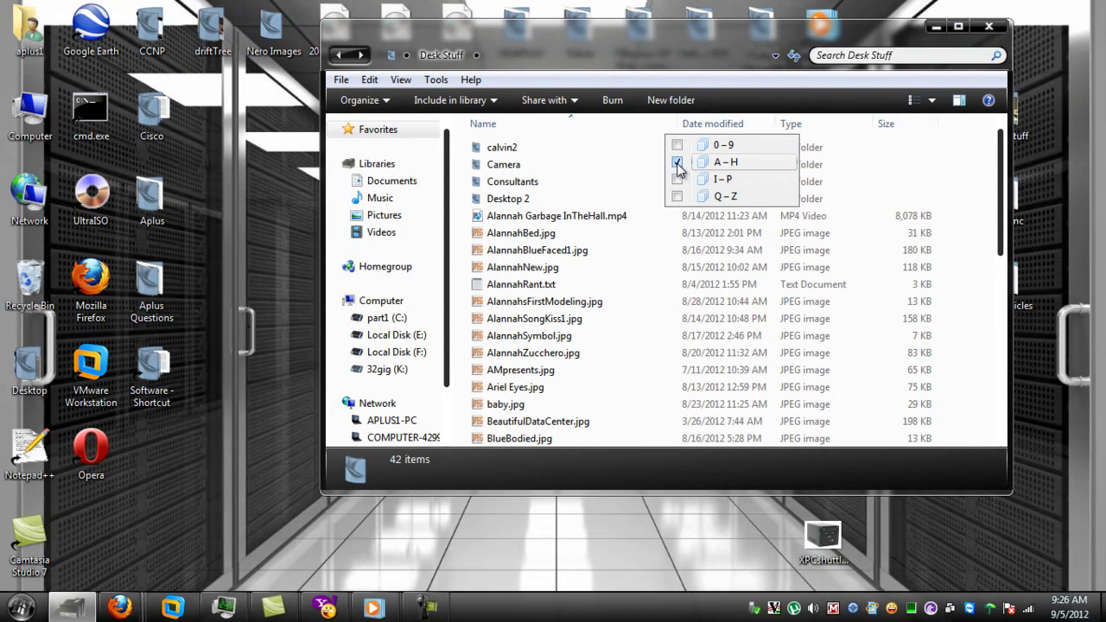
pyautogui.click(677, 164)
pyautogui.click(676, 180)
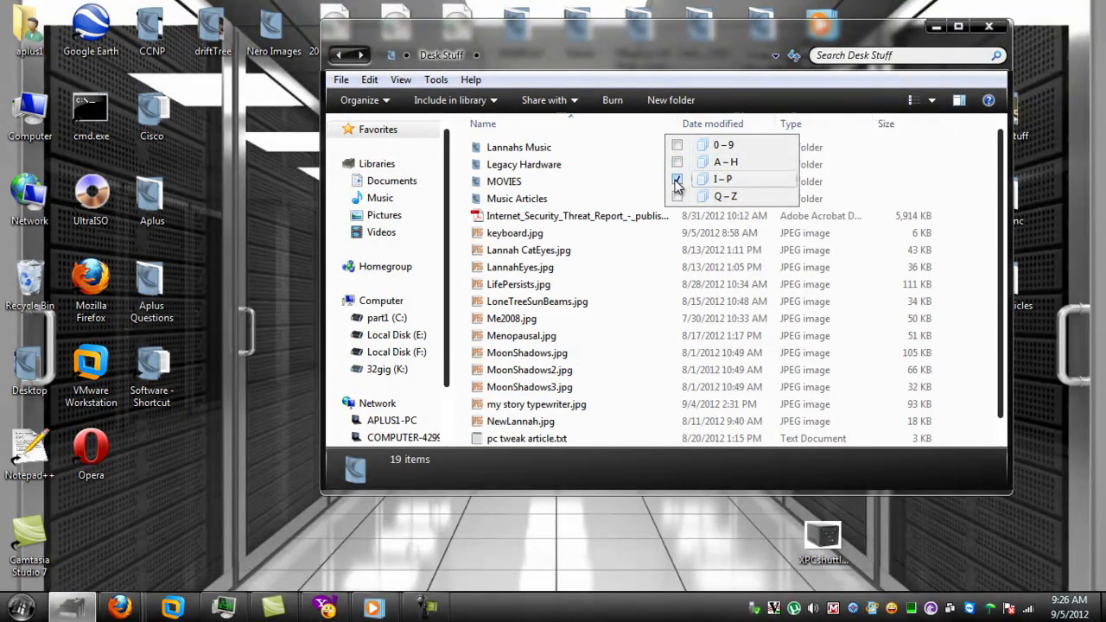
pyautogui.click(677, 180)
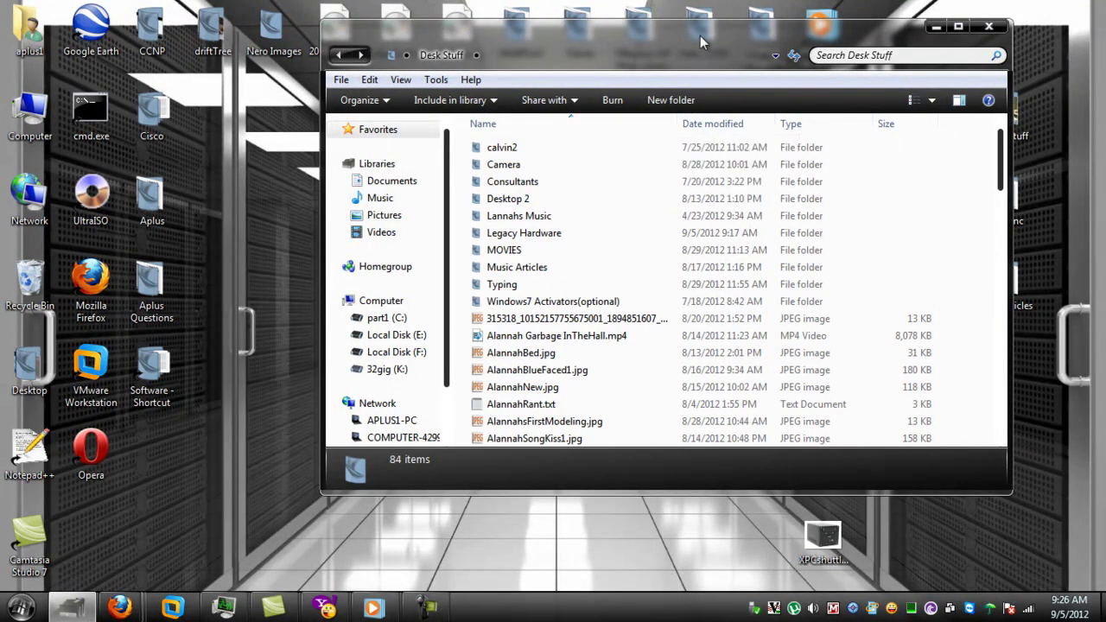
# - Filter the Desk Stuff contents by modification date for September 3, 5, 4 and again 5, 2012, then clear the date filter
pyautogui.click(768, 124)
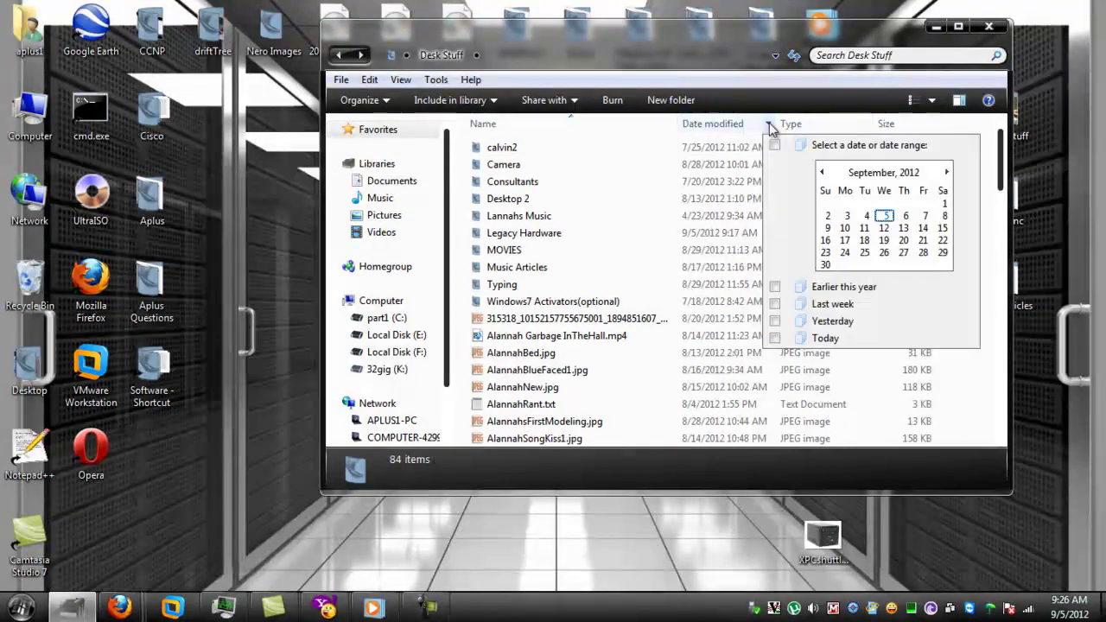
pyautogui.click(852, 220)
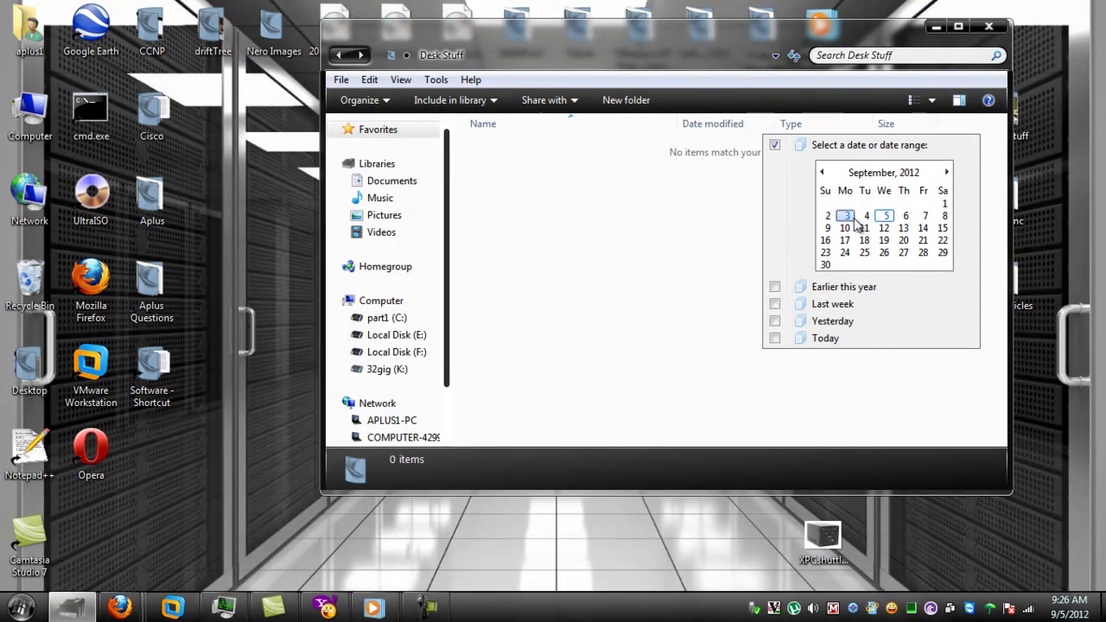
pyautogui.click(884, 216)
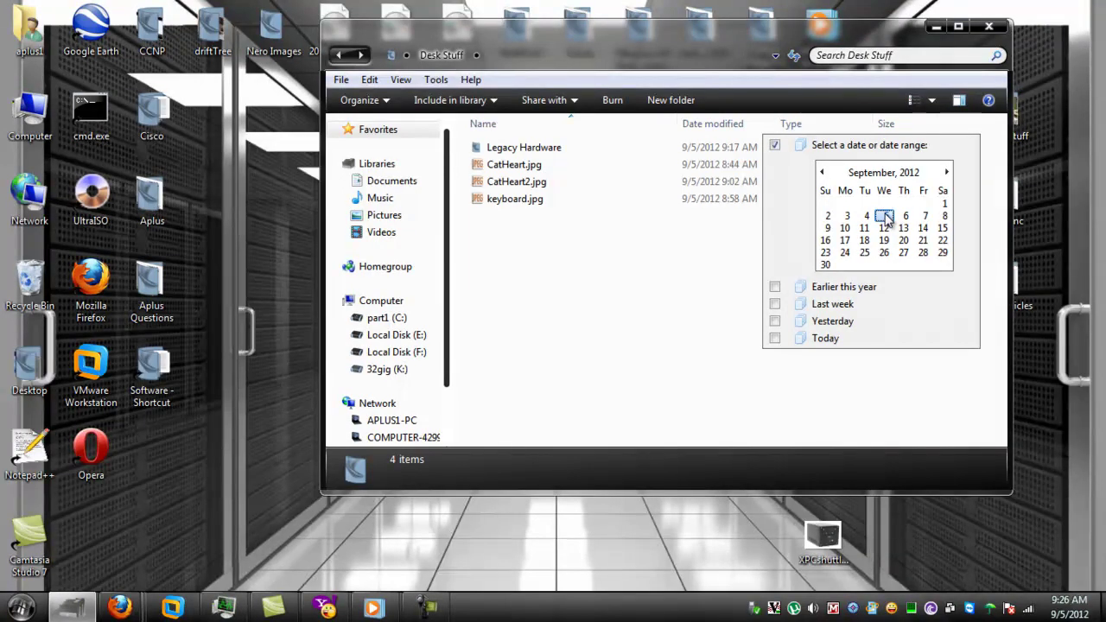
pyautogui.click(867, 216)
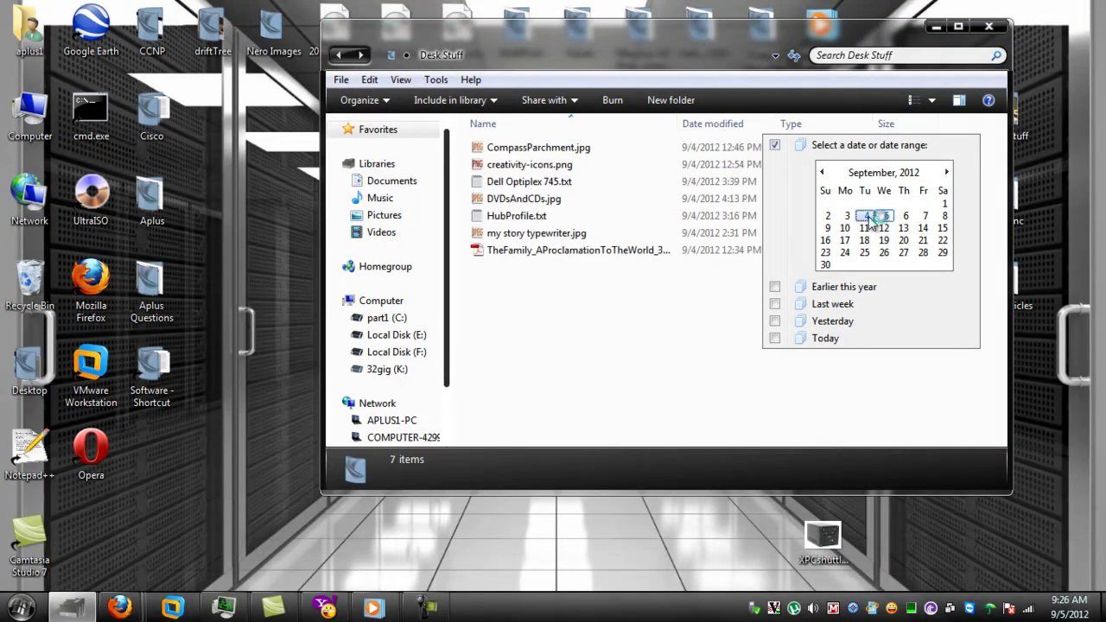
pyautogui.click(884, 216)
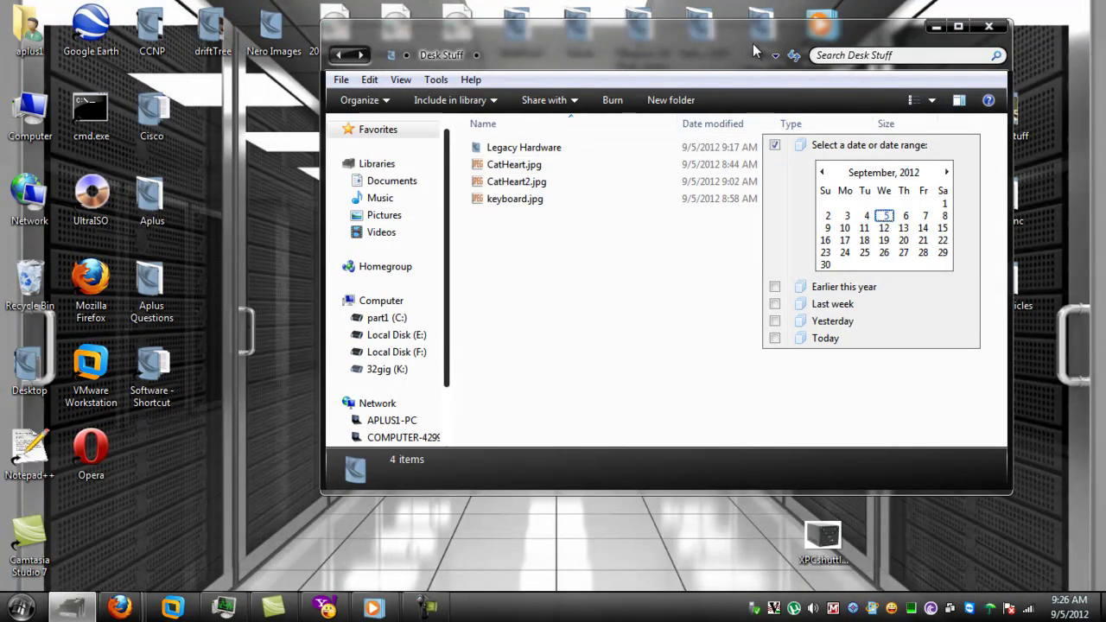
pyautogui.click(775, 146)
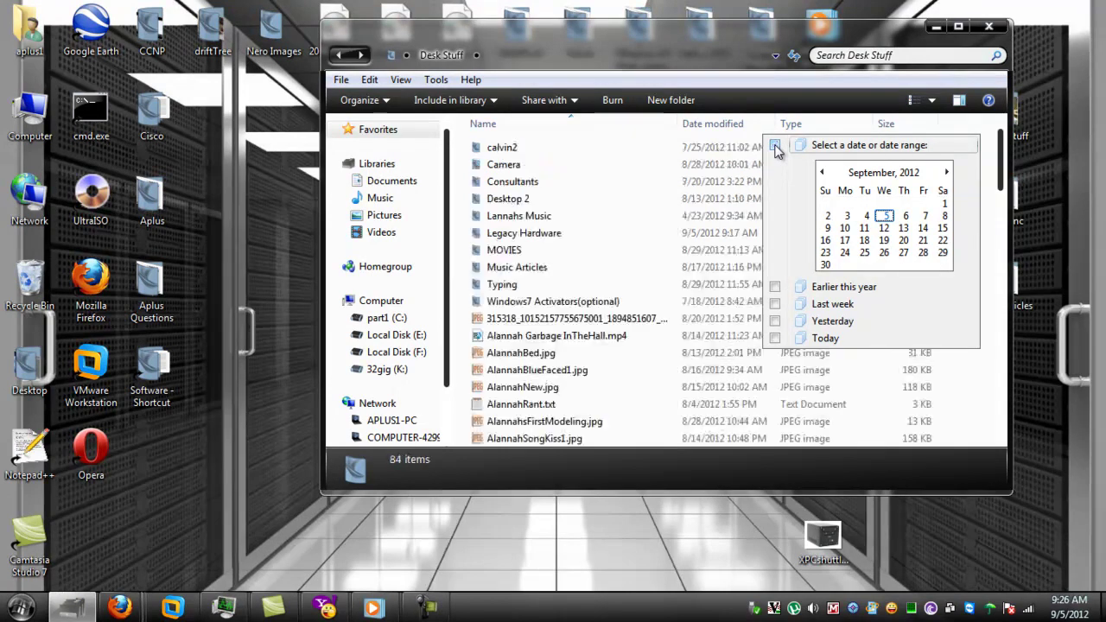
pyautogui.click(719, 42)
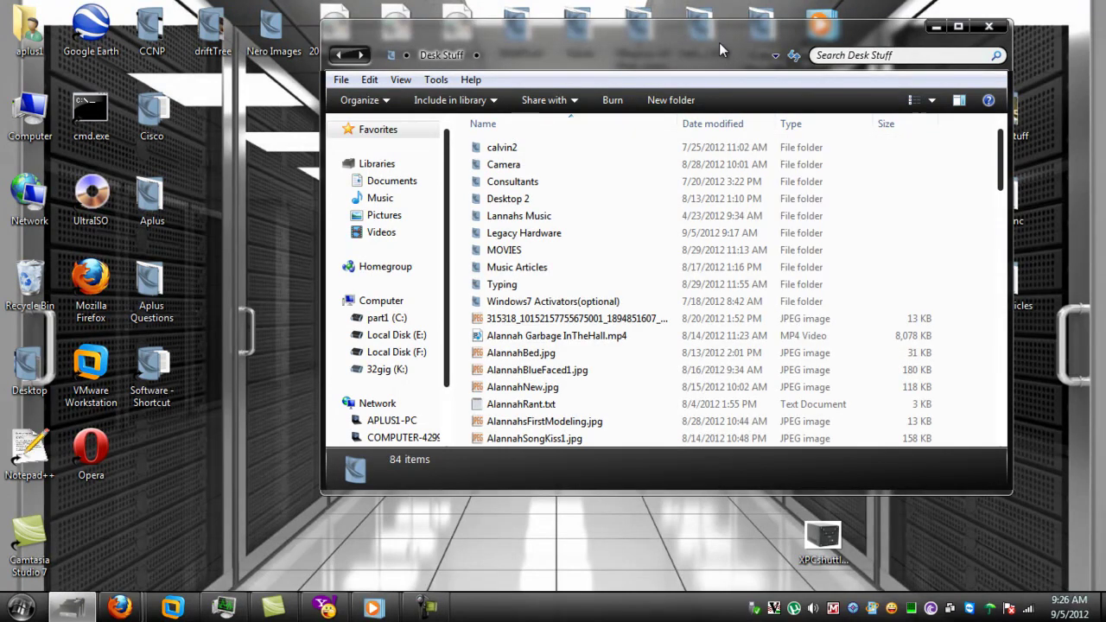
# - Filter Desk Stuff by type to JPEG image, add MP4 Video, leave only MP4 Video selected, and close the folder window
pyautogui.click(866, 125)
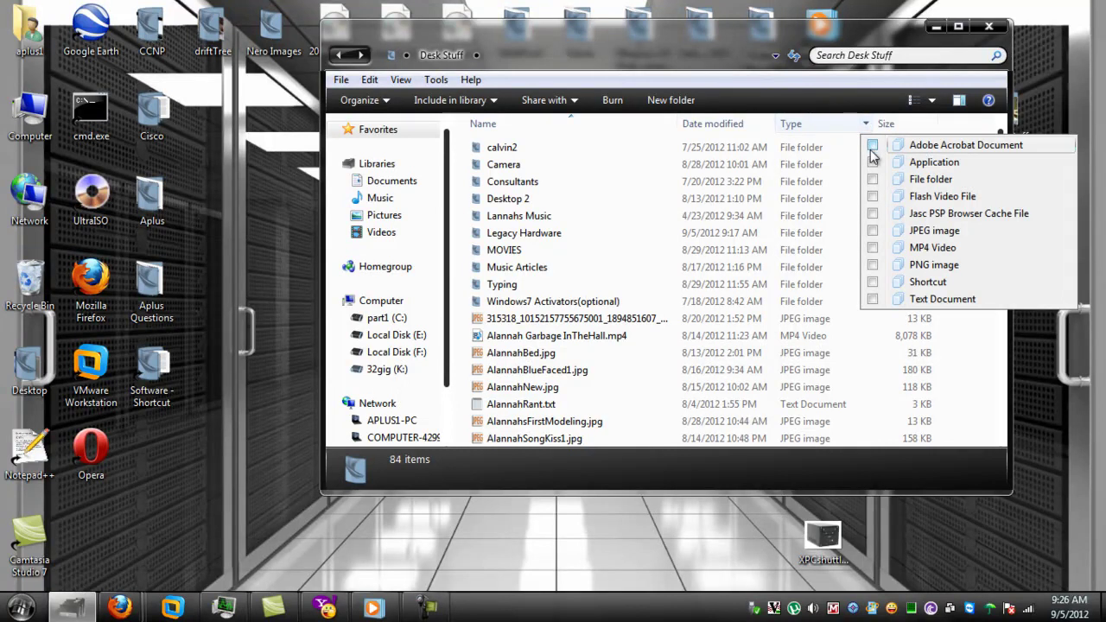
pyautogui.click(872, 231)
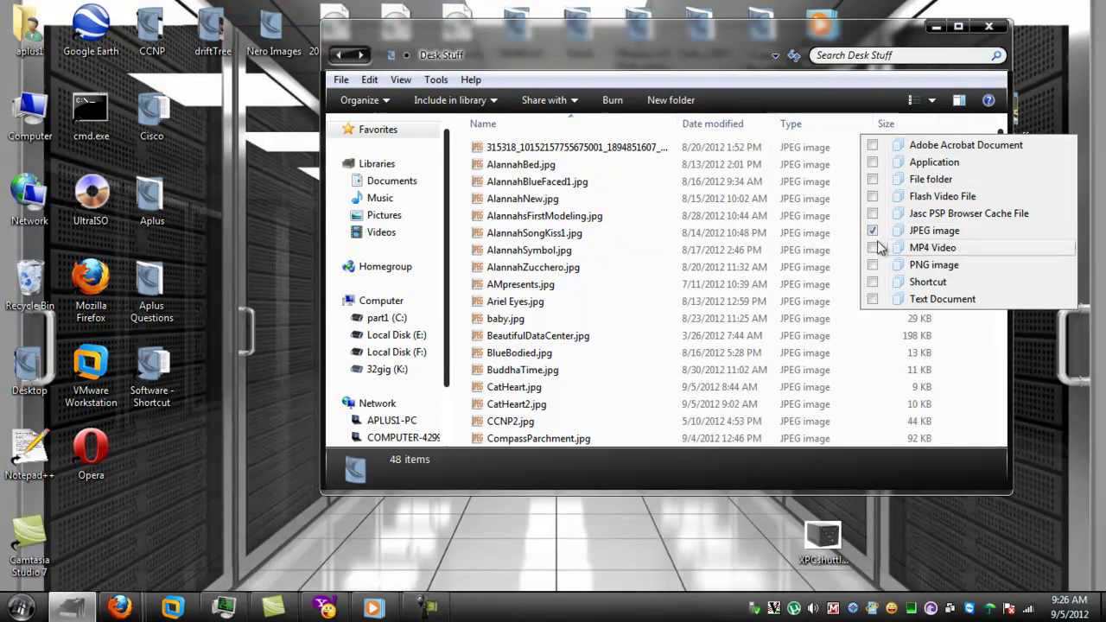
pyautogui.click(873, 248)
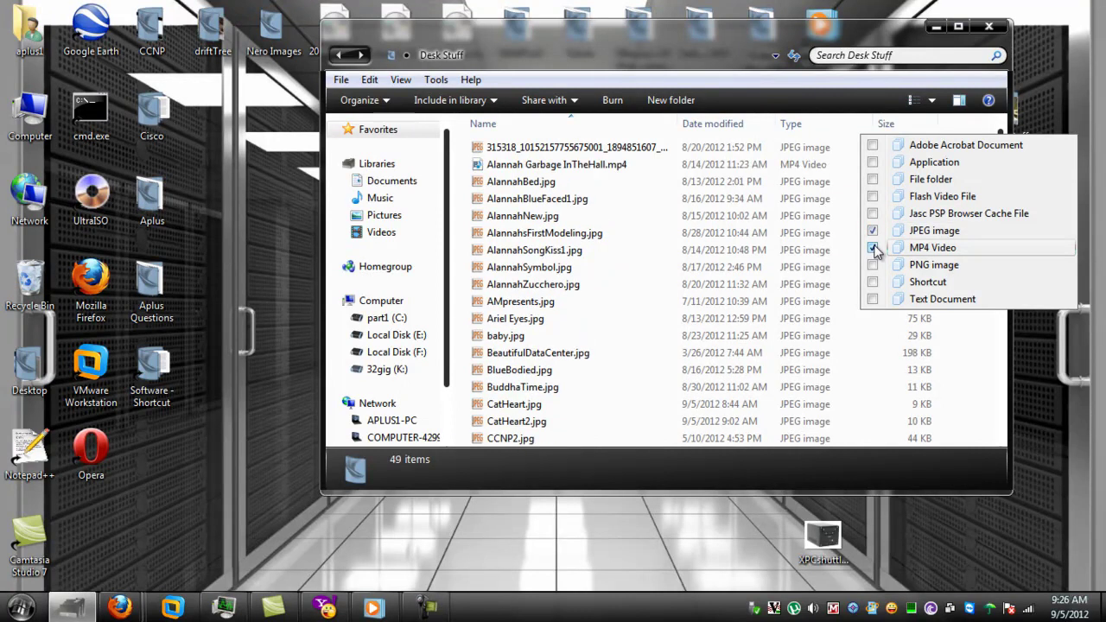
pyautogui.click(873, 231)
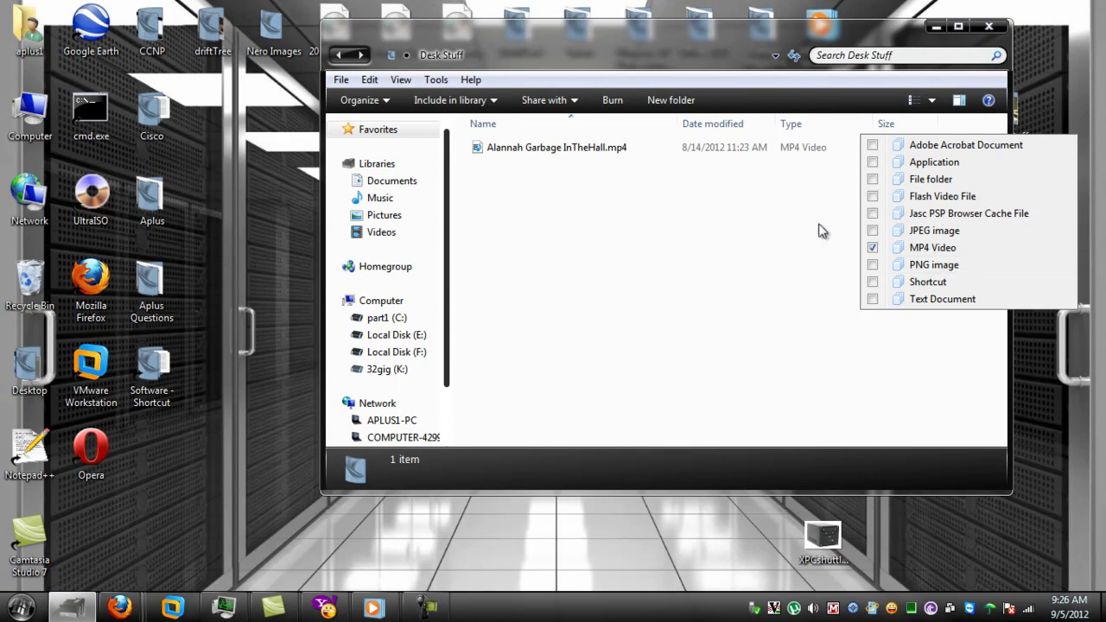
pyautogui.click(779, 39)
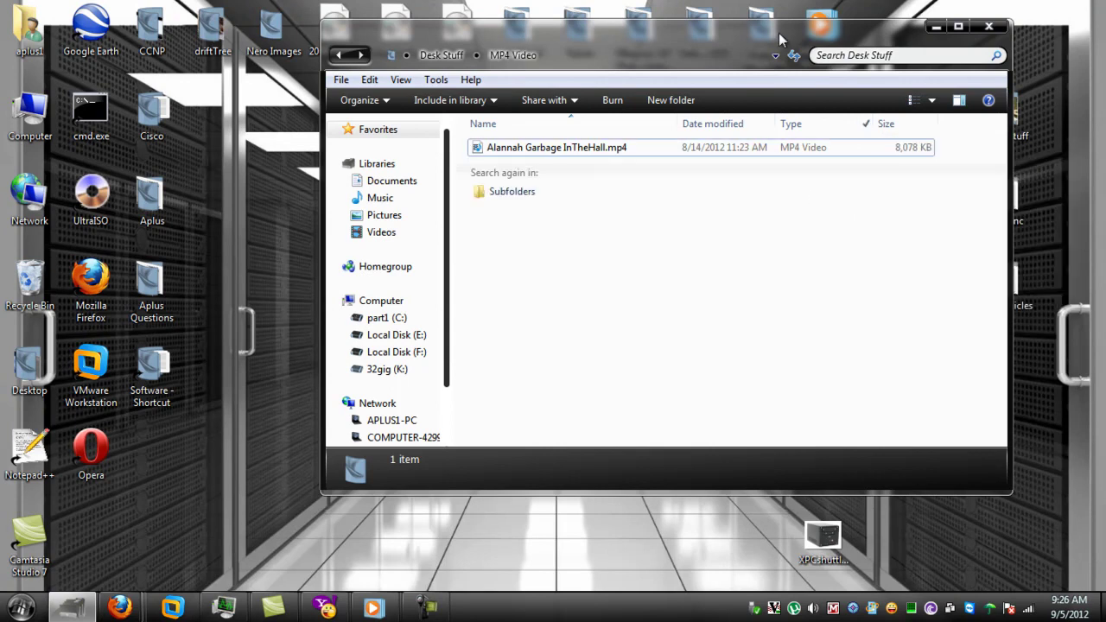
pyautogui.click(990, 27)
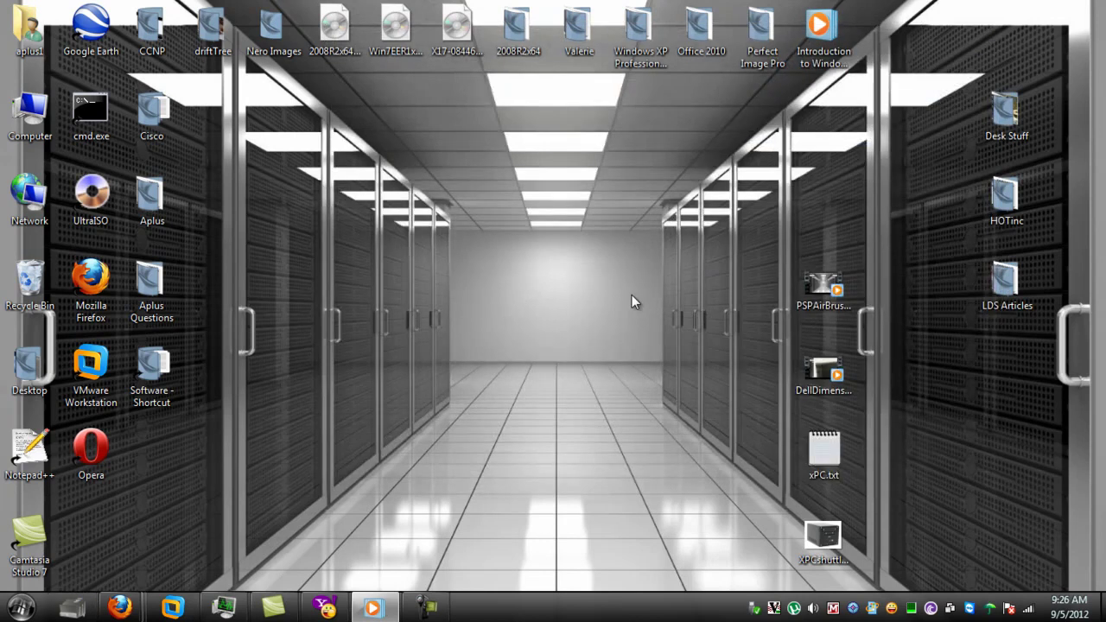
# - Reopen the Desk Stuff folder, filter its contents to the MP4 Video type and remove the filter again
pyautogui.doubleClick(1005, 108)
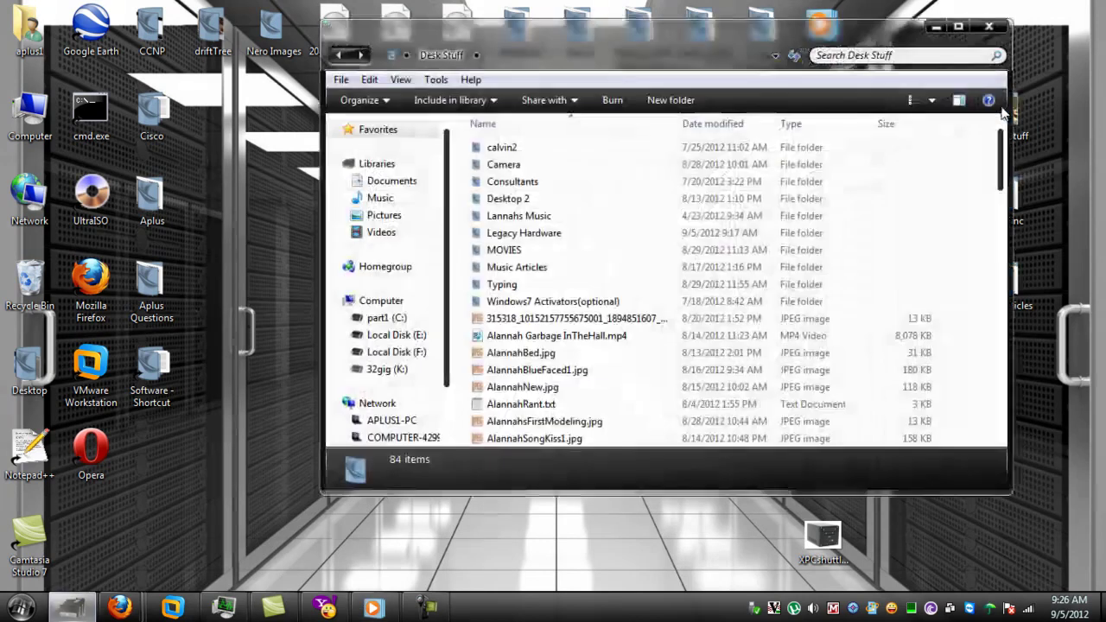
pyautogui.click(865, 125)
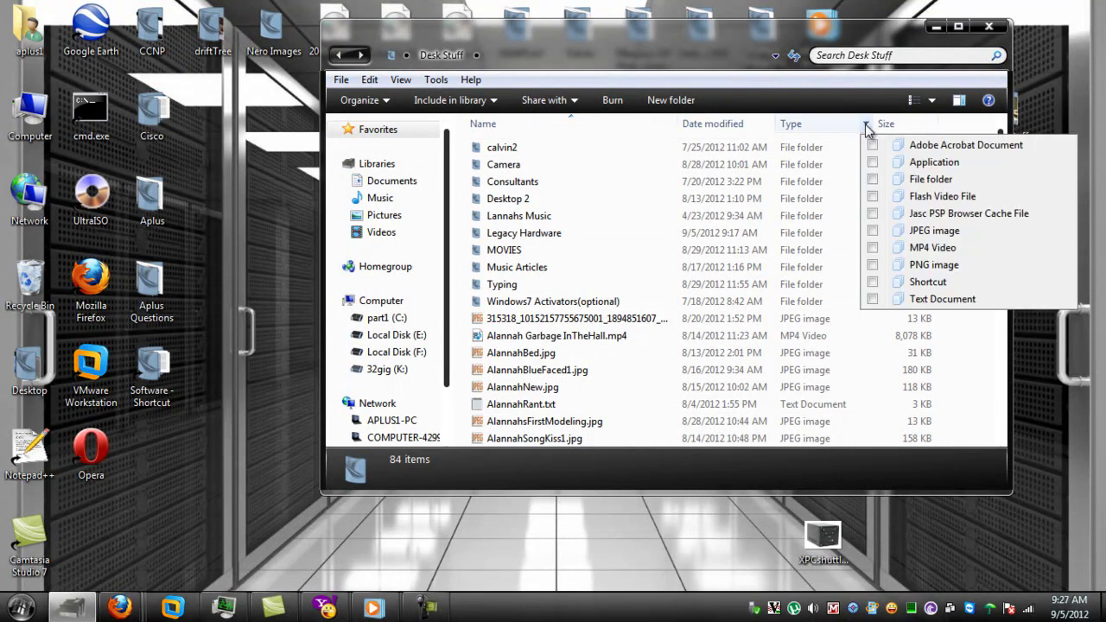
pyautogui.click(873, 248)
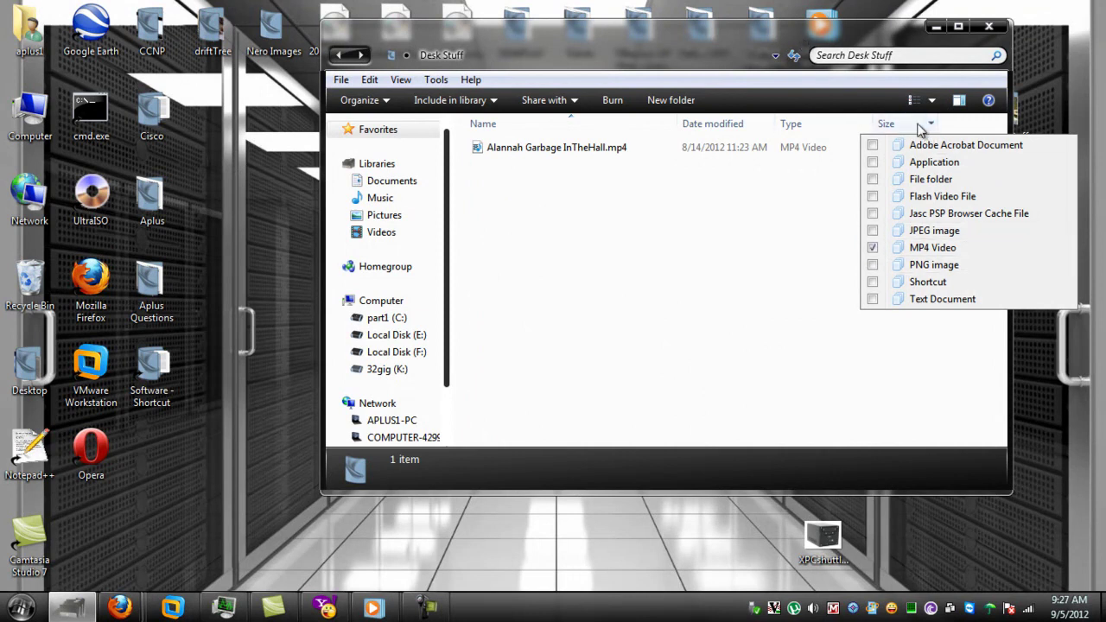
pyautogui.click(745, 30)
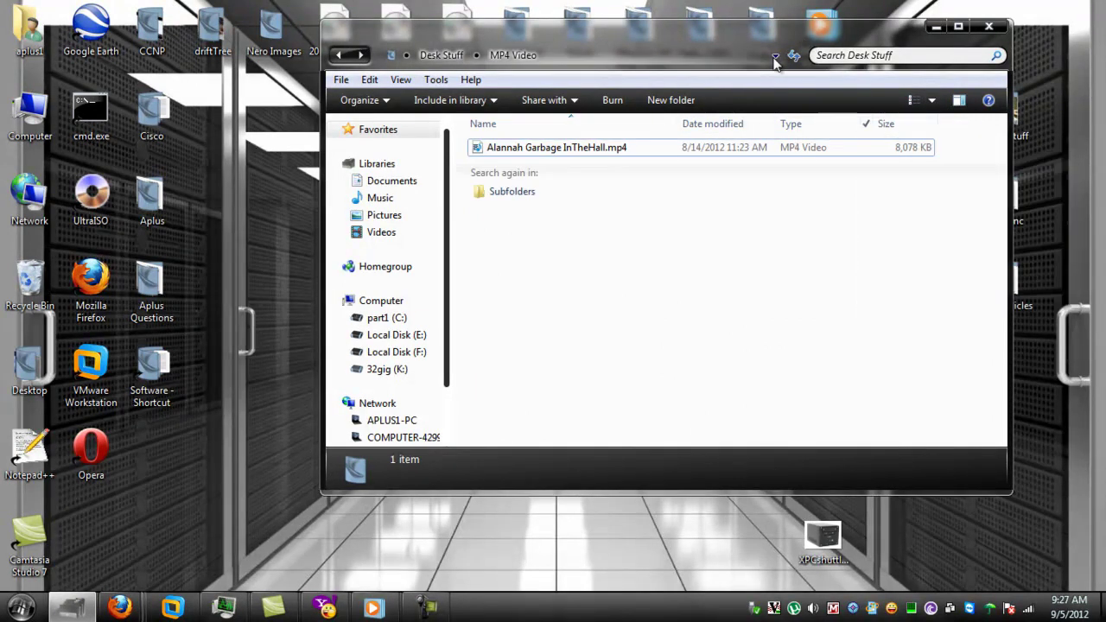
pyautogui.click(866, 123)
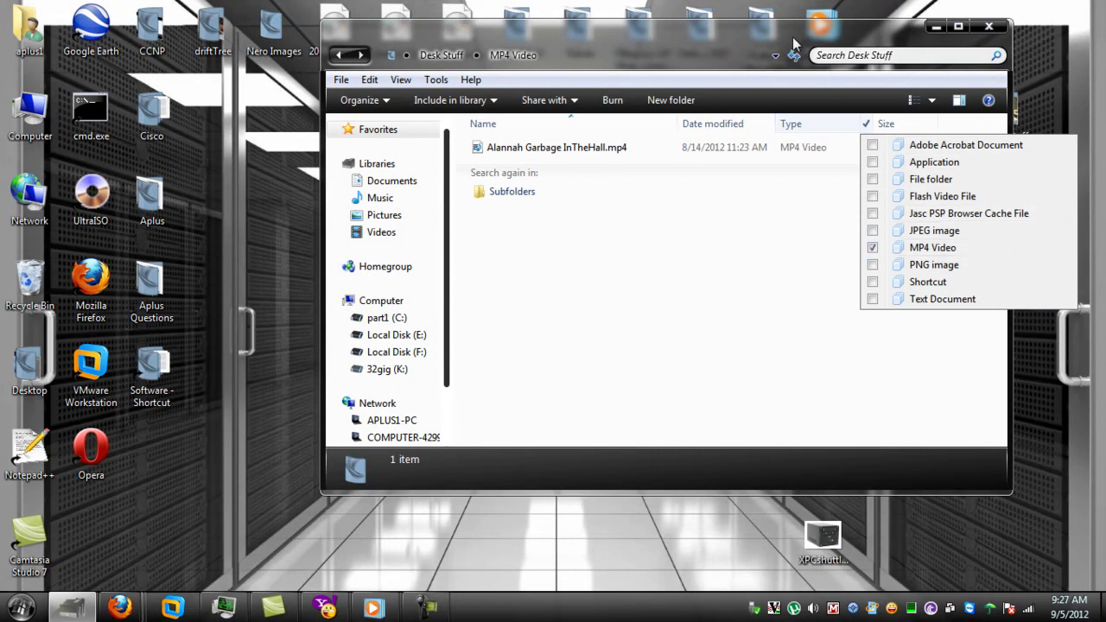
pyautogui.click(864, 132)
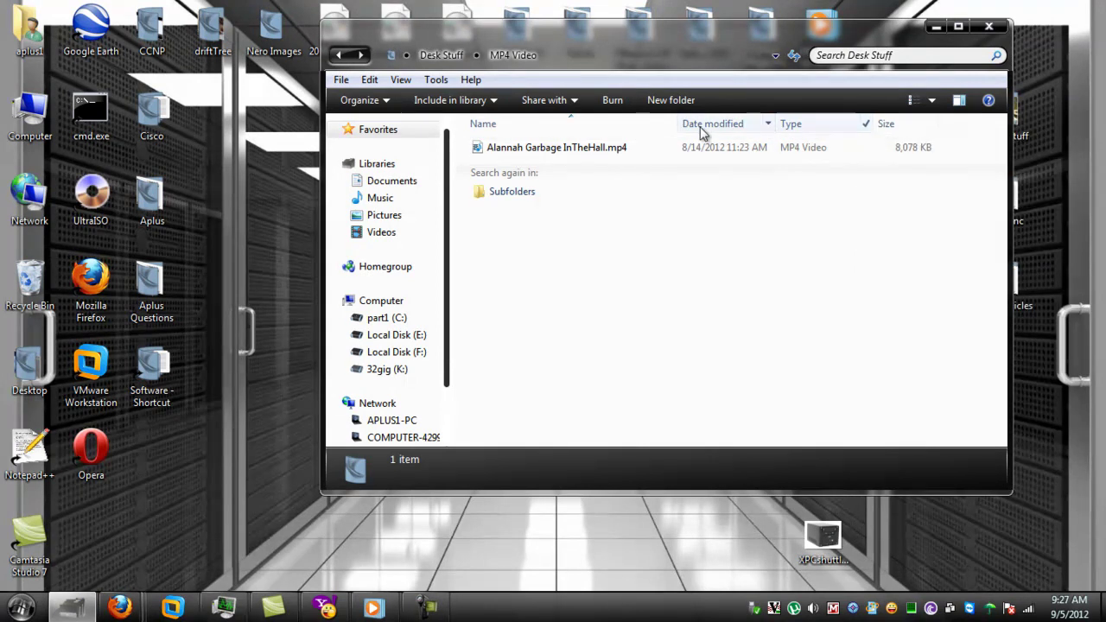
pyautogui.click(867, 126)
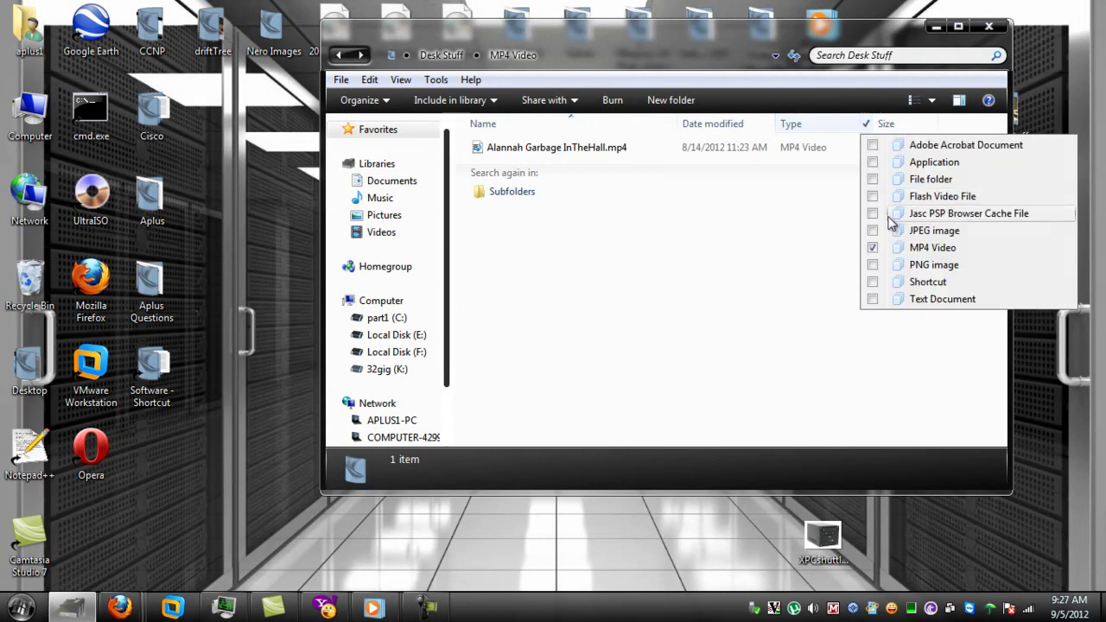
pyautogui.click(873, 248)
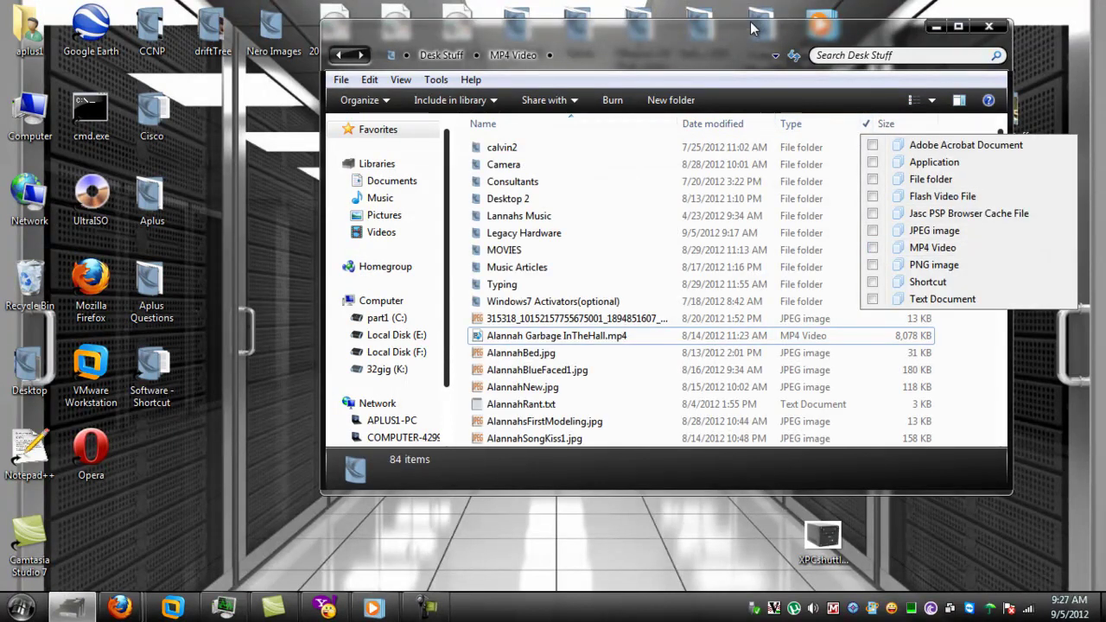
pyautogui.click(836, 76)
# - Filter the Desk Stuff contents by size to Empty (0 KB) files and clear the size filter again
pyautogui.click(931, 125)
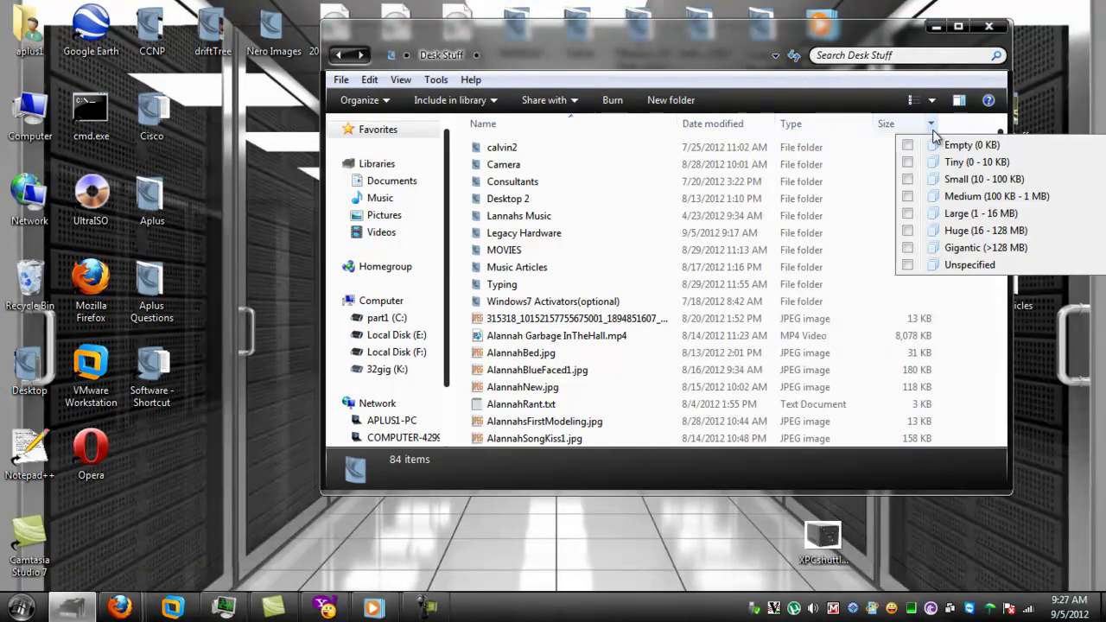
pyautogui.click(908, 145)
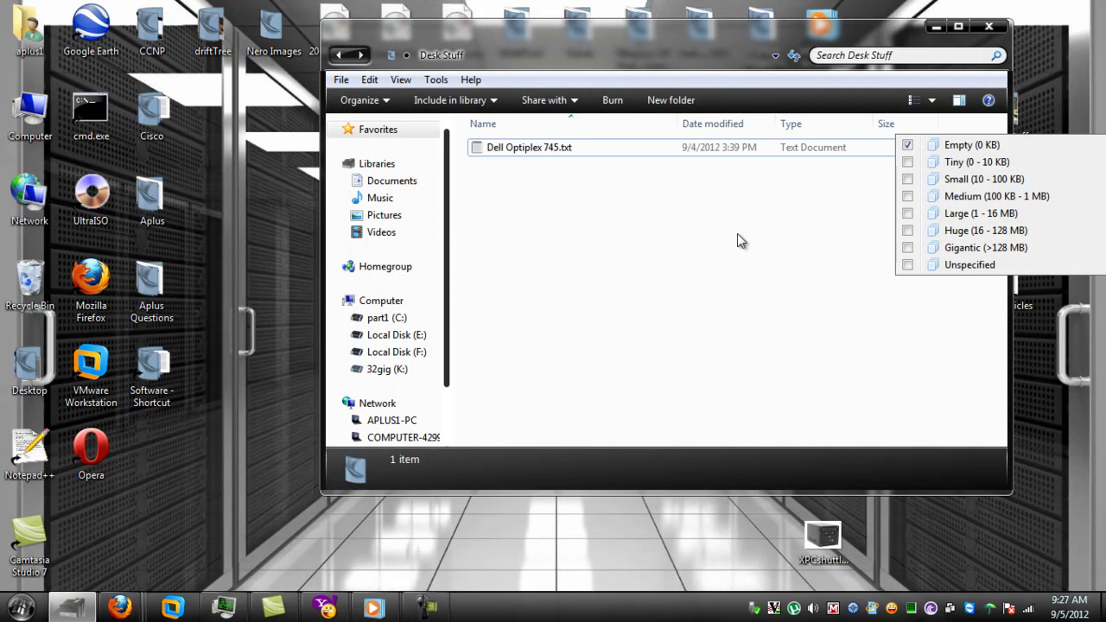
pyautogui.click(908, 145)
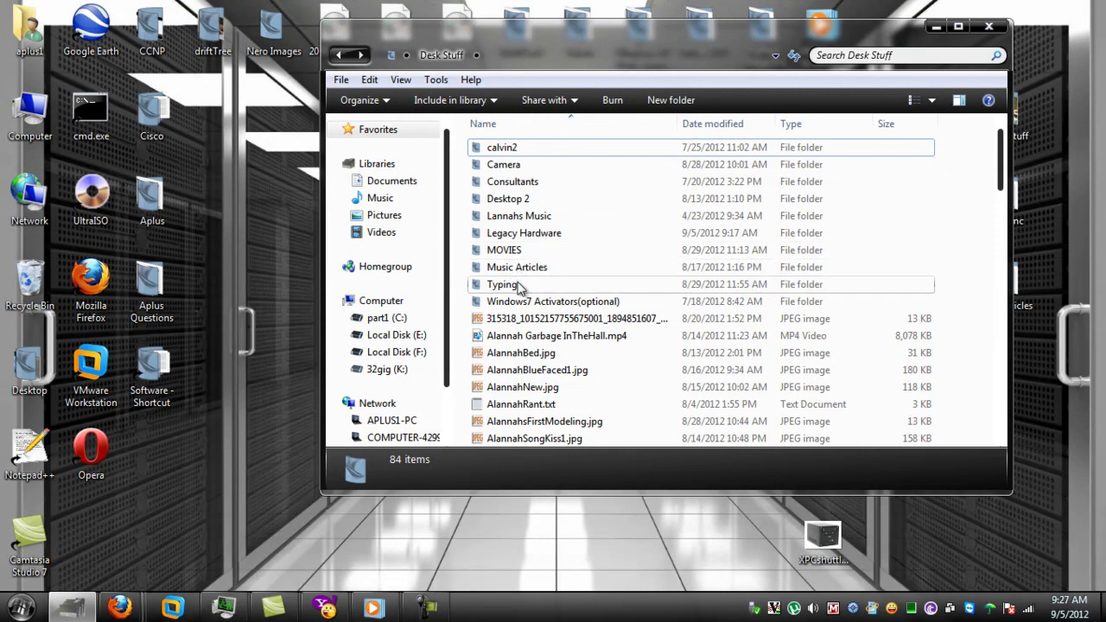
# - Rename the Legacy Hardware folder as "0 Legacy Hardware"
pyautogui.rightClick(513, 238)
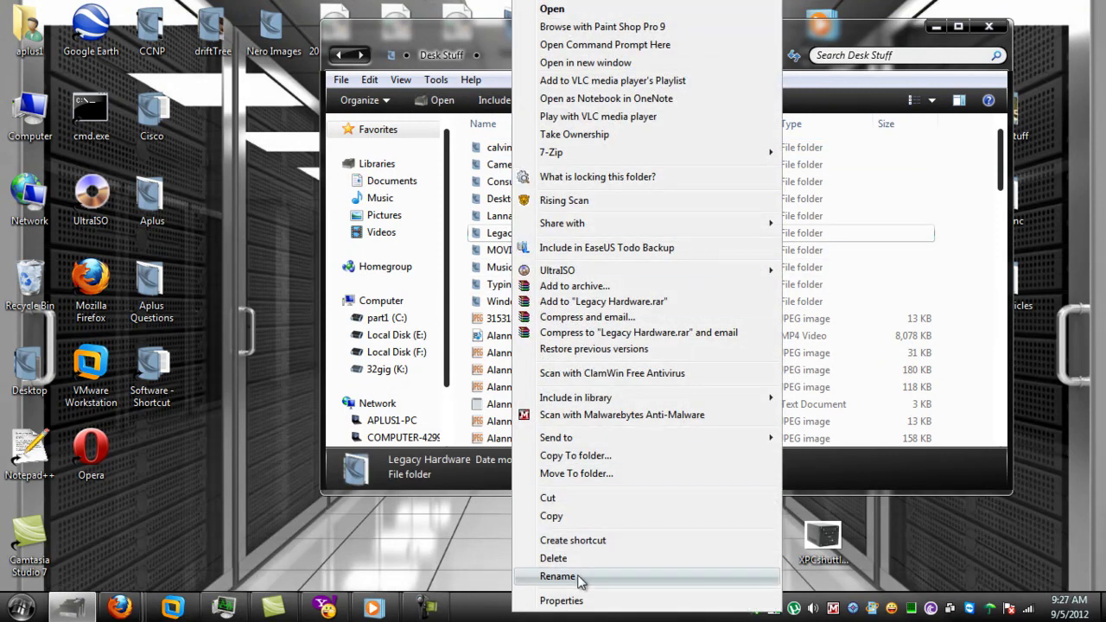
pyautogui.click(557, 576)
pyautogui.press('Home')
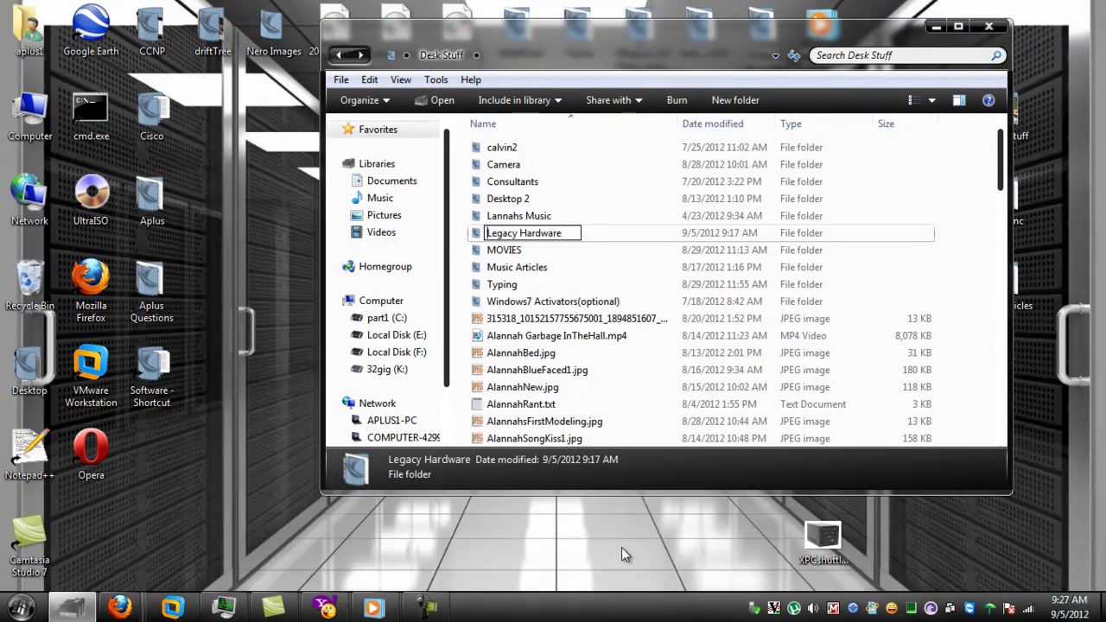
pyautogui.write('0')
pyautogui.press('Return')
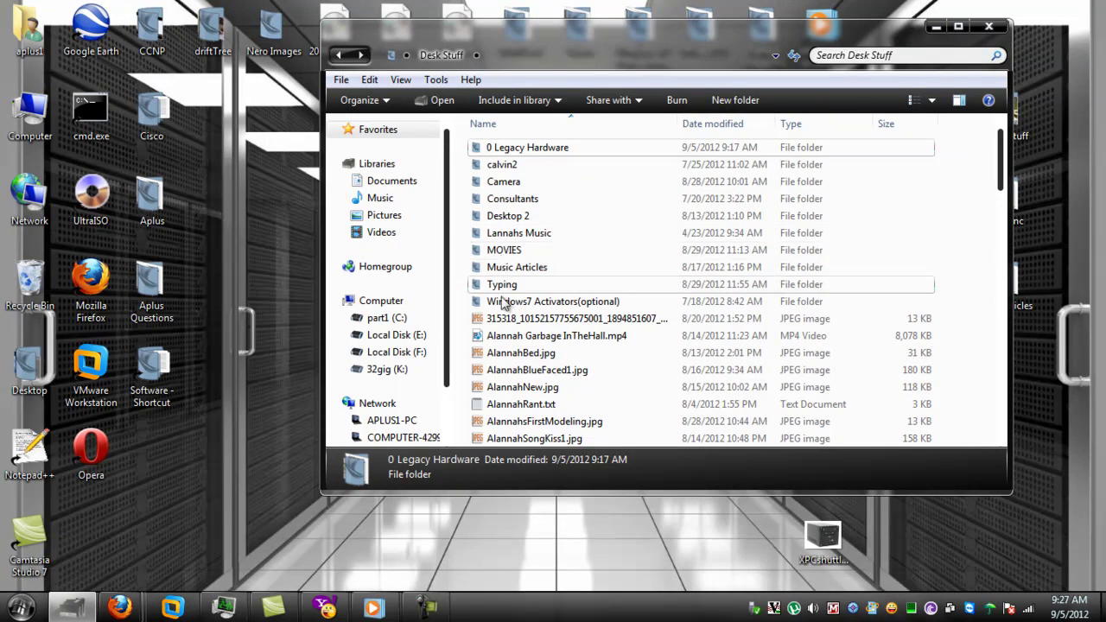
# - Filter the Desk Stuff contents to names in the 0–9 range and clear the name filter again
pyautogui.click(670, 125)
pyautogui.click(676, 144)
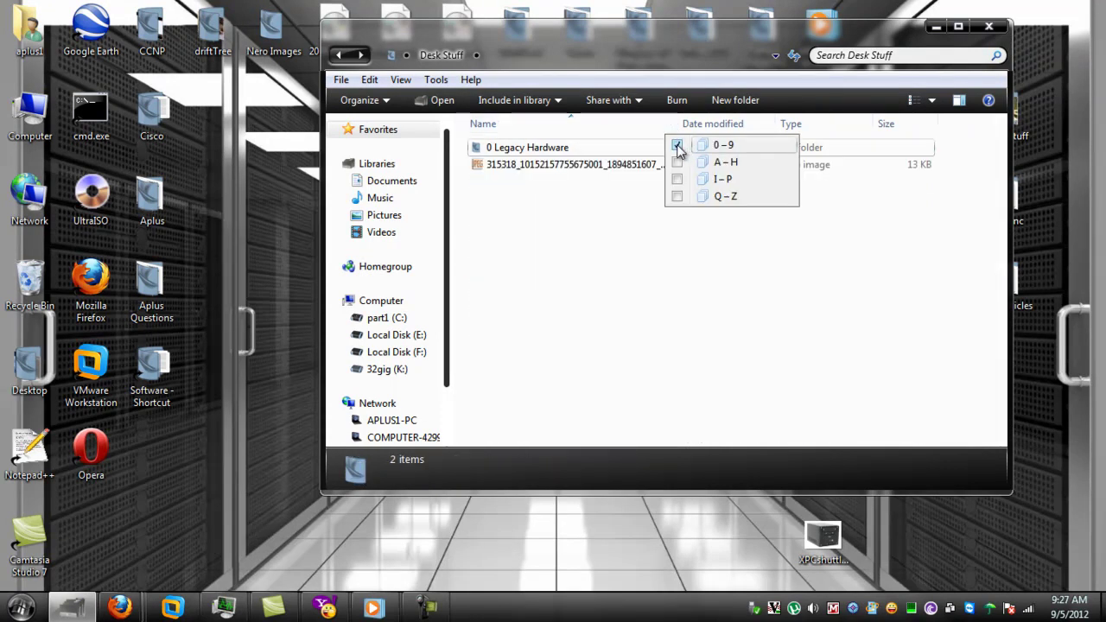
pyautogui.click(676, 144)
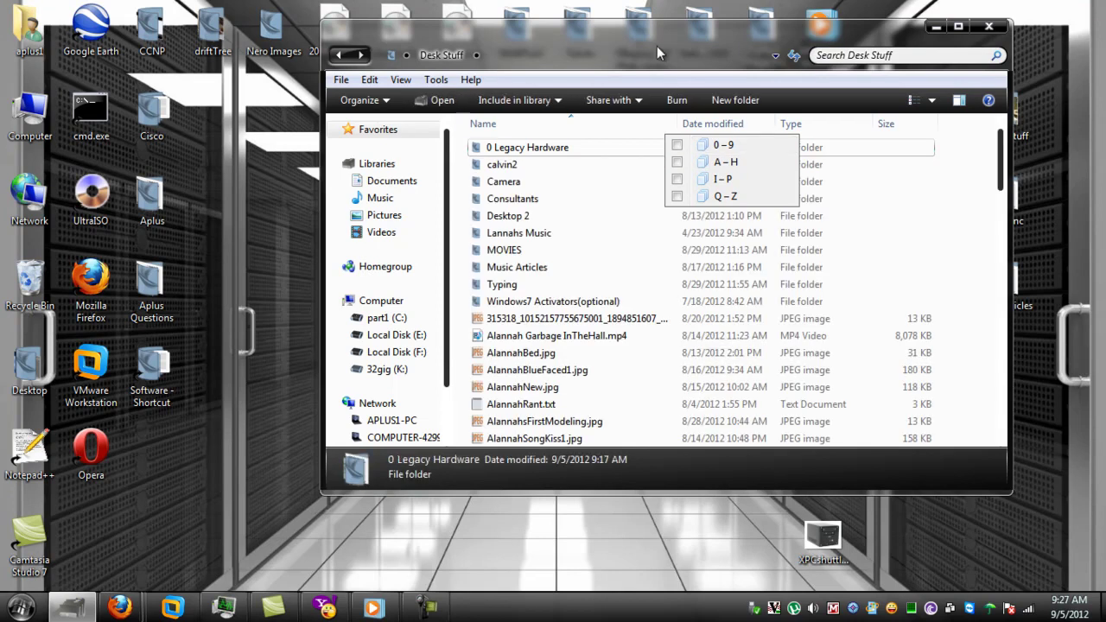
pyautogui.click(622, 143)
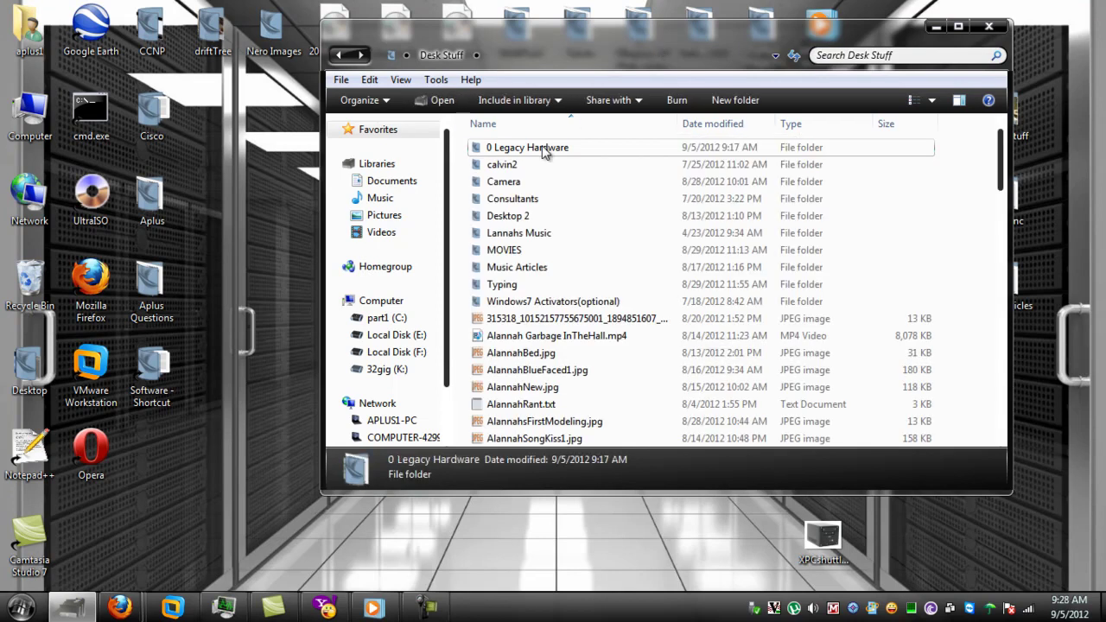
# - Filter the Desk Stuff contents by size to Empty (0 KB) and cut Dell Optiplex 745.txt
pyautogui.moveTo(544, 152)
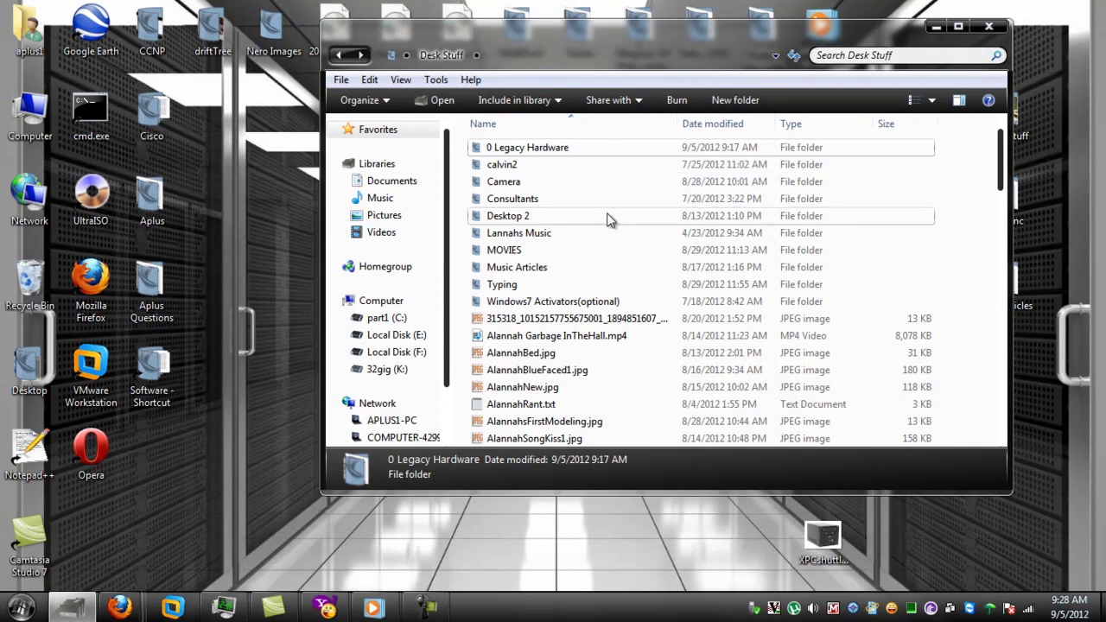
pyautogui.moveTo(567, 429)
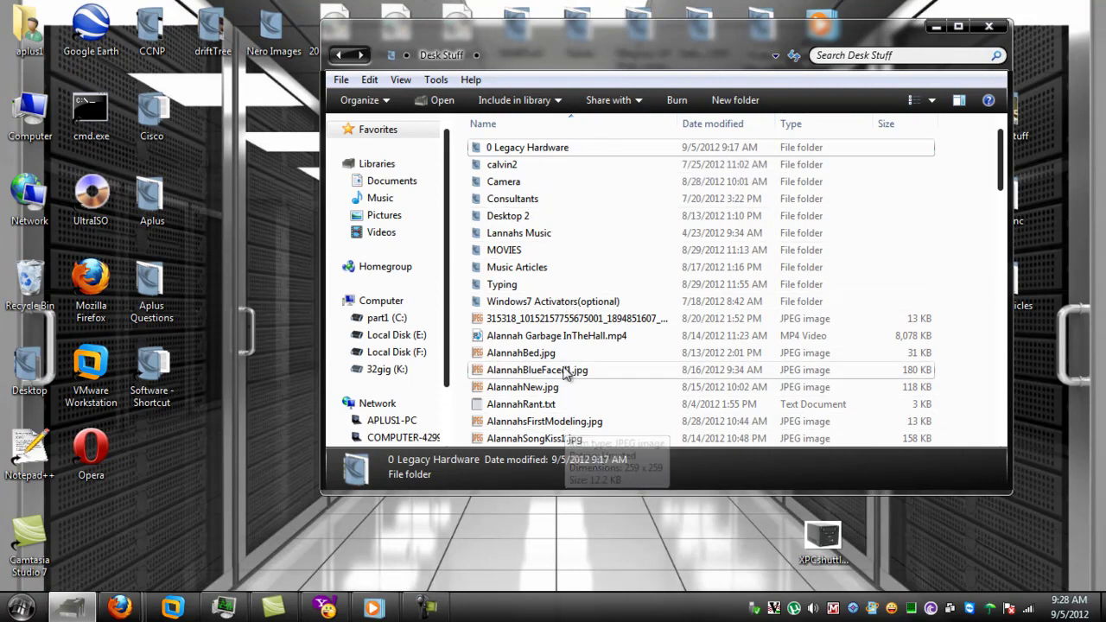
pyautogui.click(932, 125)
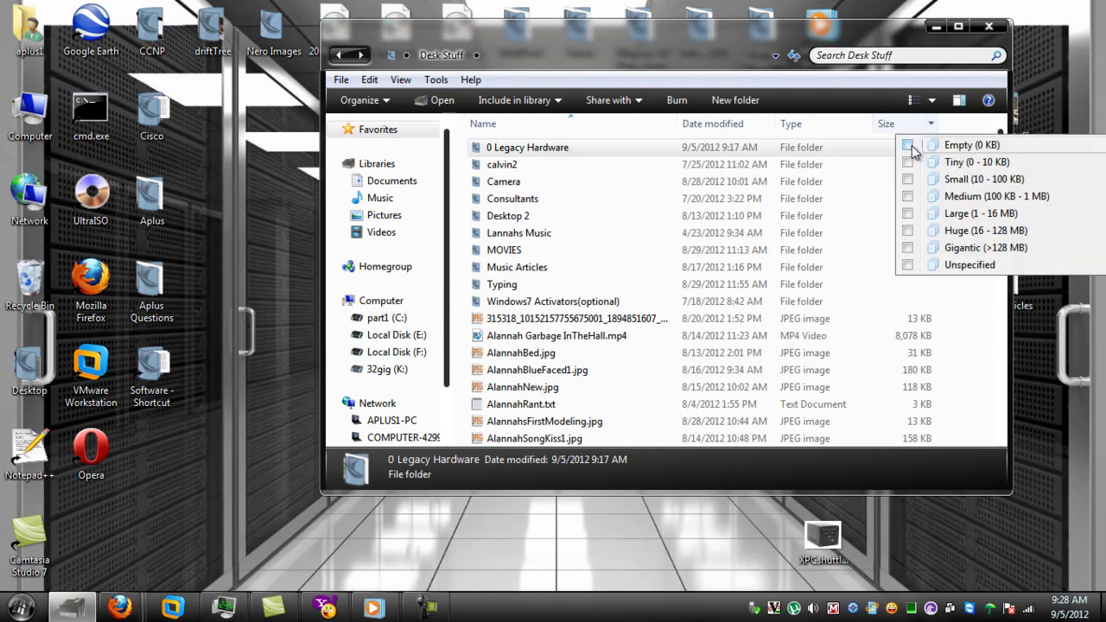
pyautogui.click(908, 146)
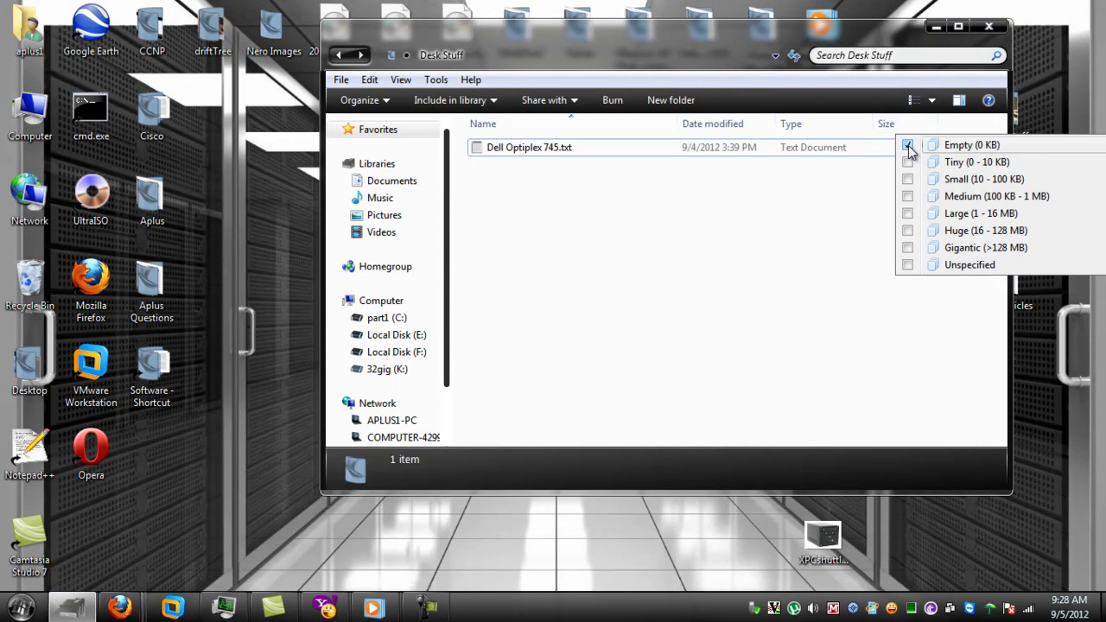
pyautogui.rightClick(518, 152)
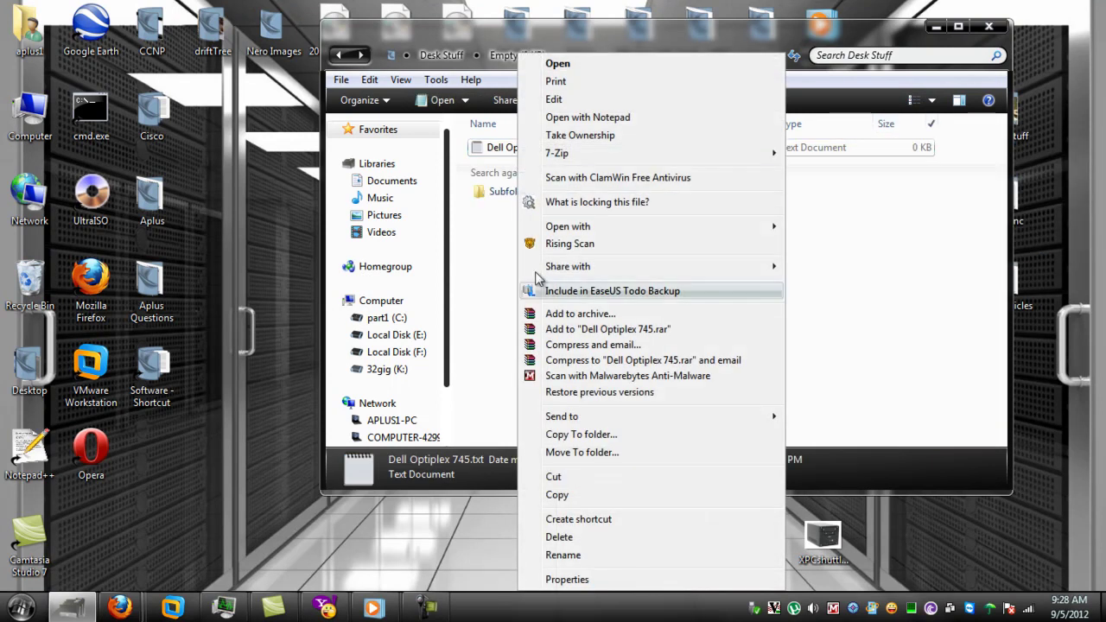
pyautogui.click(554, 478)
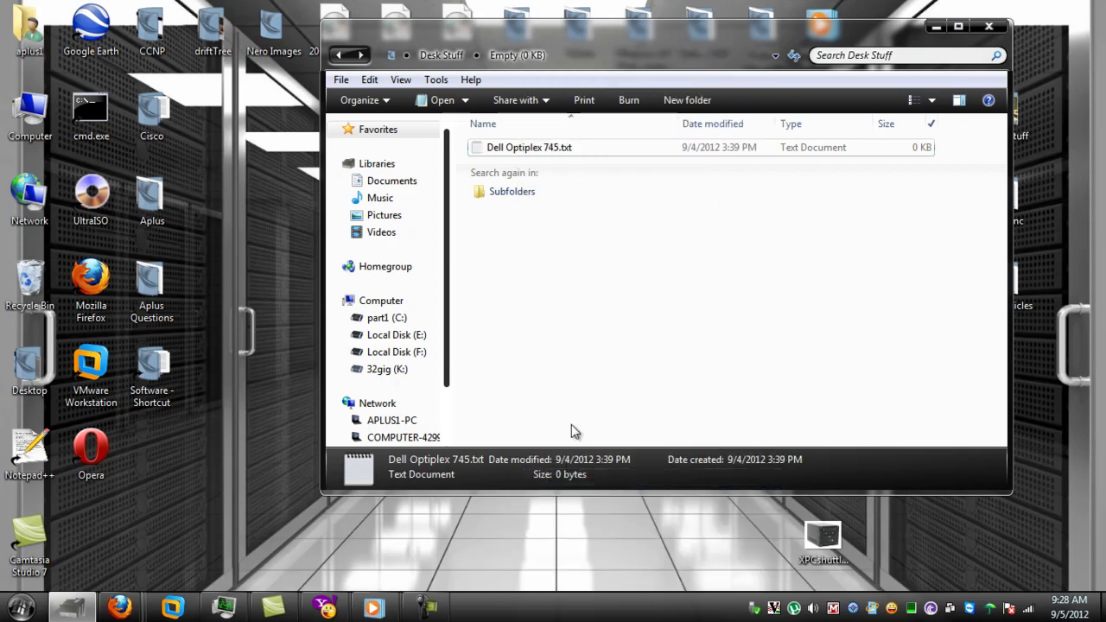
# - Clear the Empty (0 KB) filter and paste the cut text file into the 0 Legacy Hardware folder, opening the folder to check it
pyautogui.click(932, 127)
pyautogui.click(907, 147)
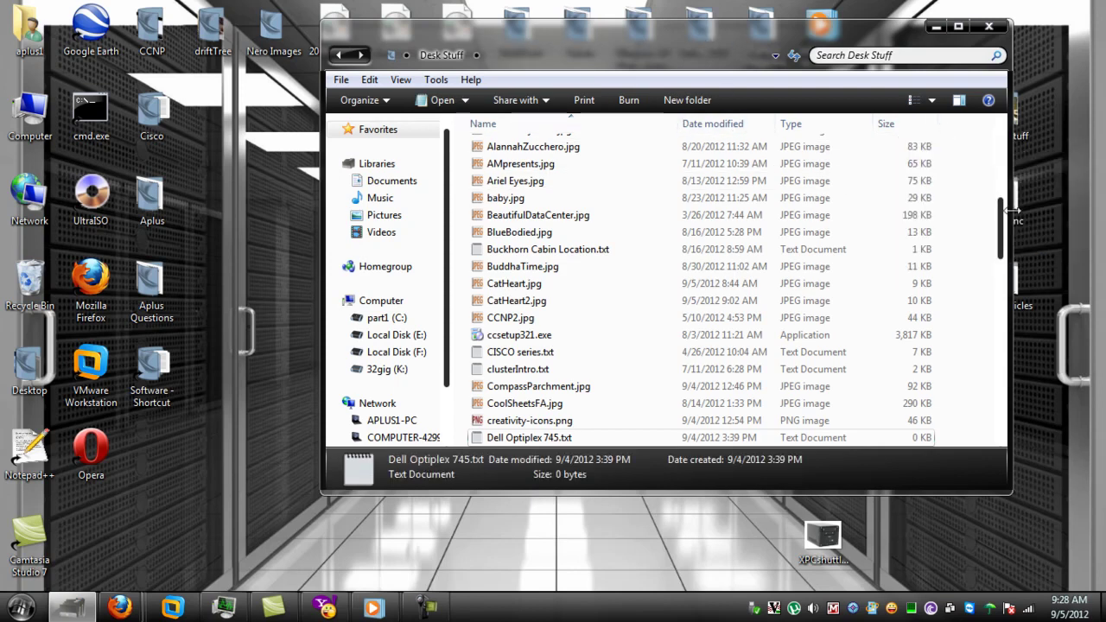
pyautogui.scroll(8, 1000, 235)
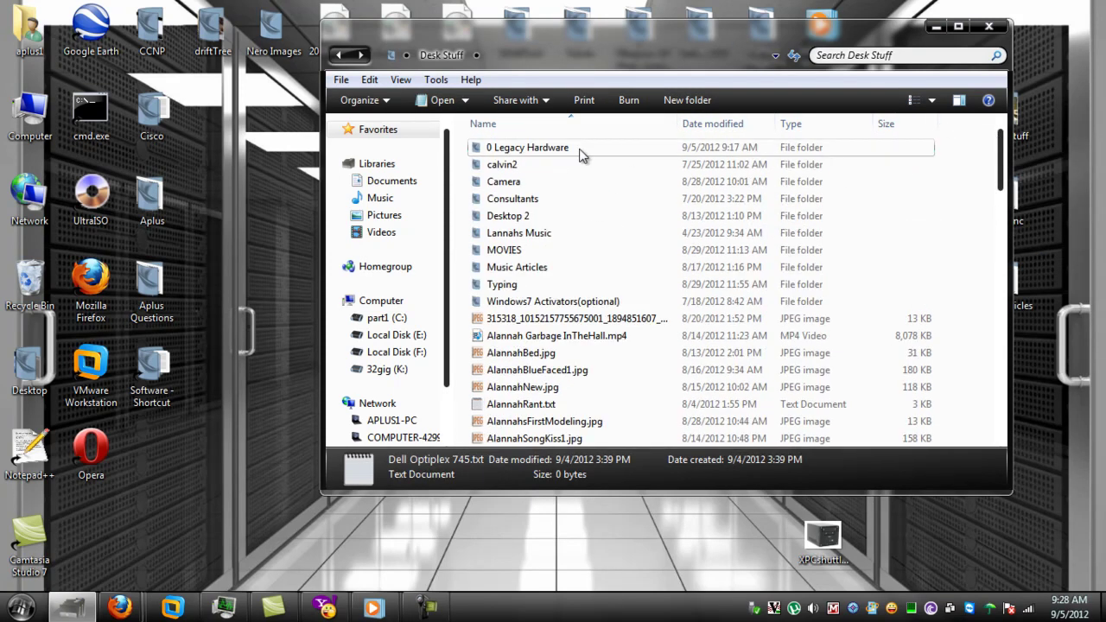
pyautogui.rightClick(519, 155)
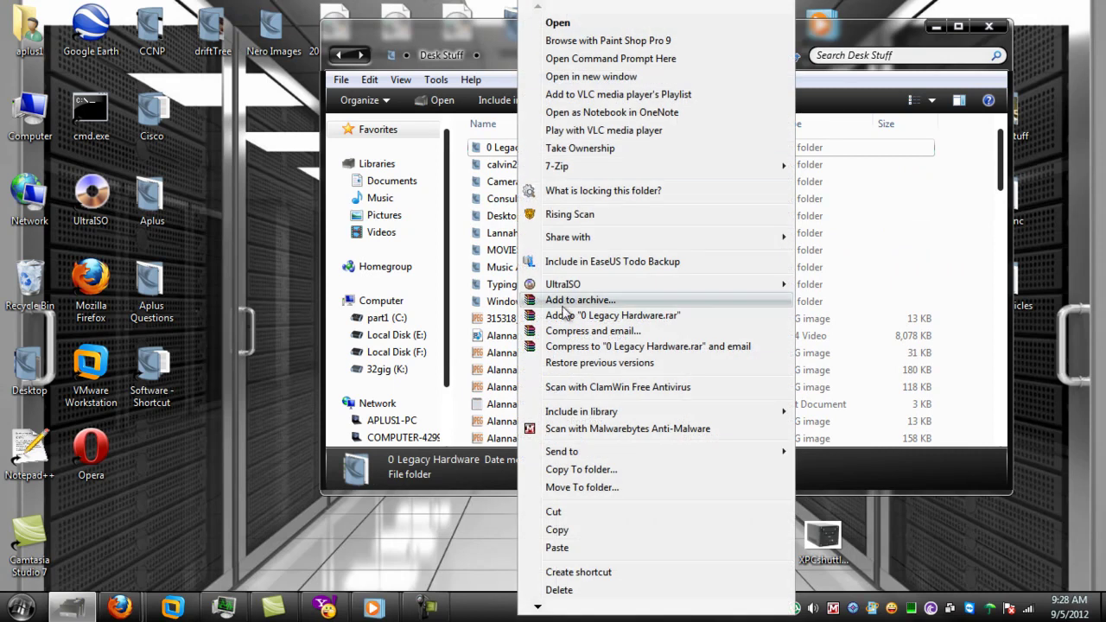
pyautogui.click(558, 548)
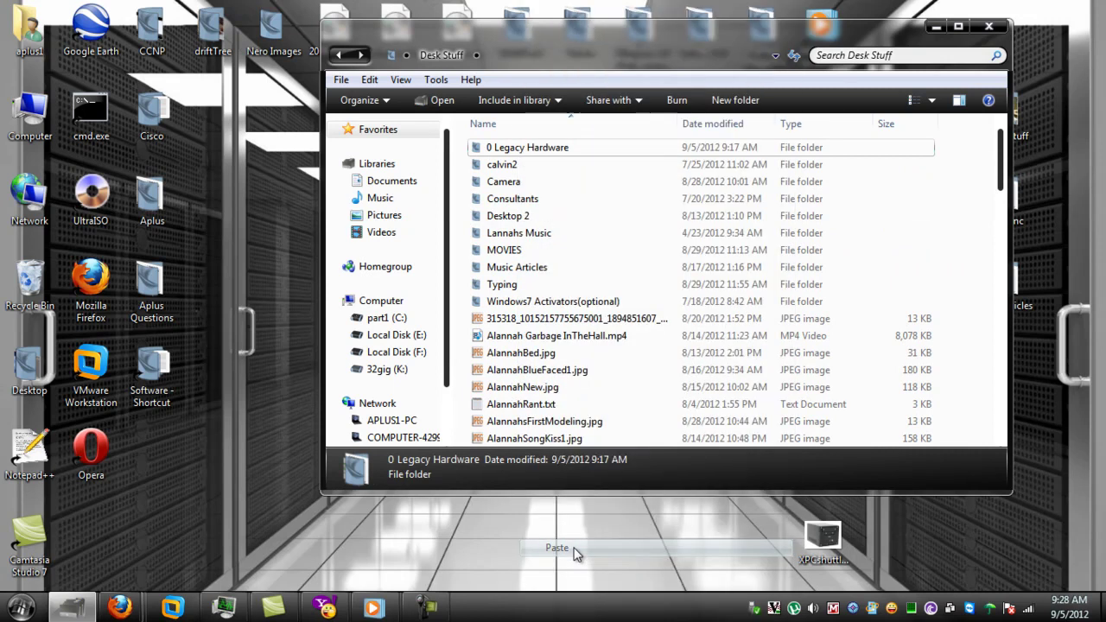
pyautogui.doubleClick(517, 153)
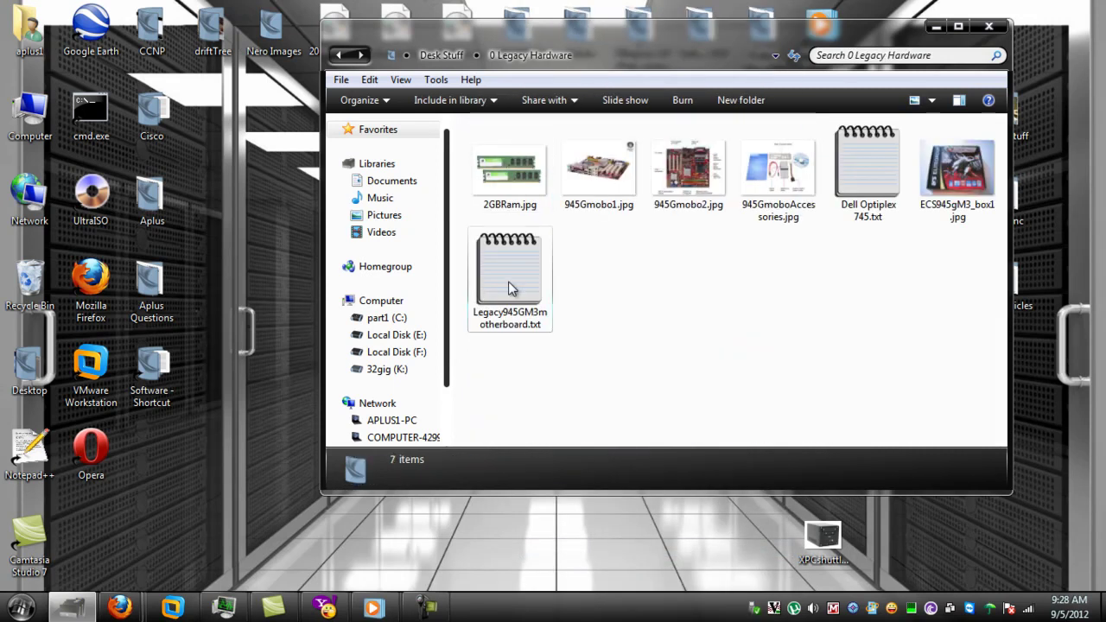
pyautogui.click(833, 215)
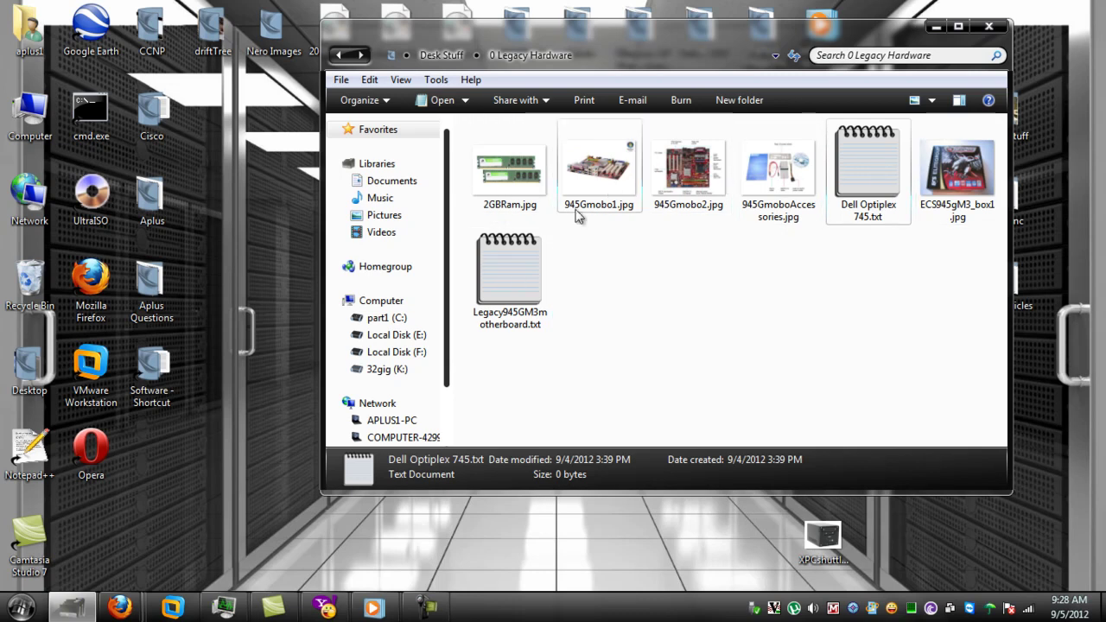
# - Create a new folder named 945G-M3 inside the 0 Legacy Hardware folder
pyautogui.rightClick(696, 317)
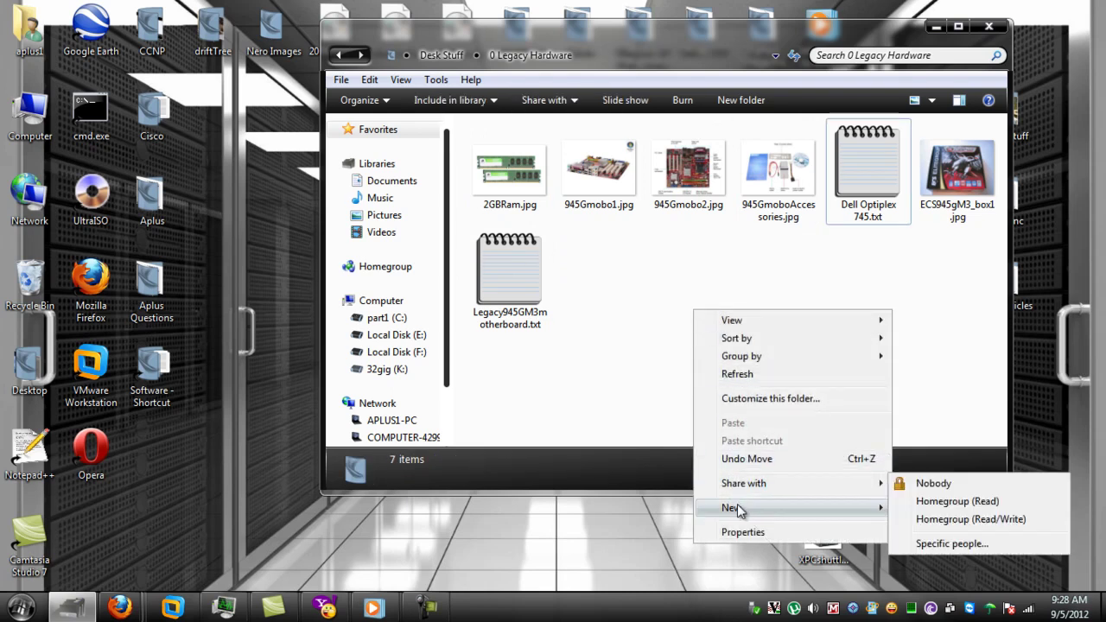
pyautogui.moveTo(737, 509)
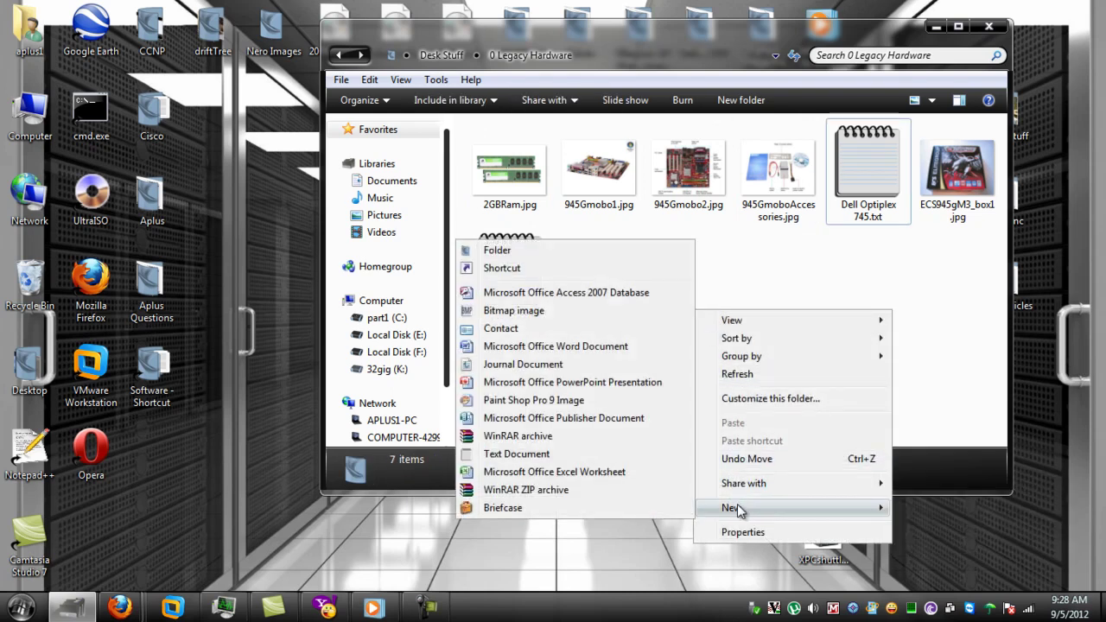
pyautogui.click(517, 252)
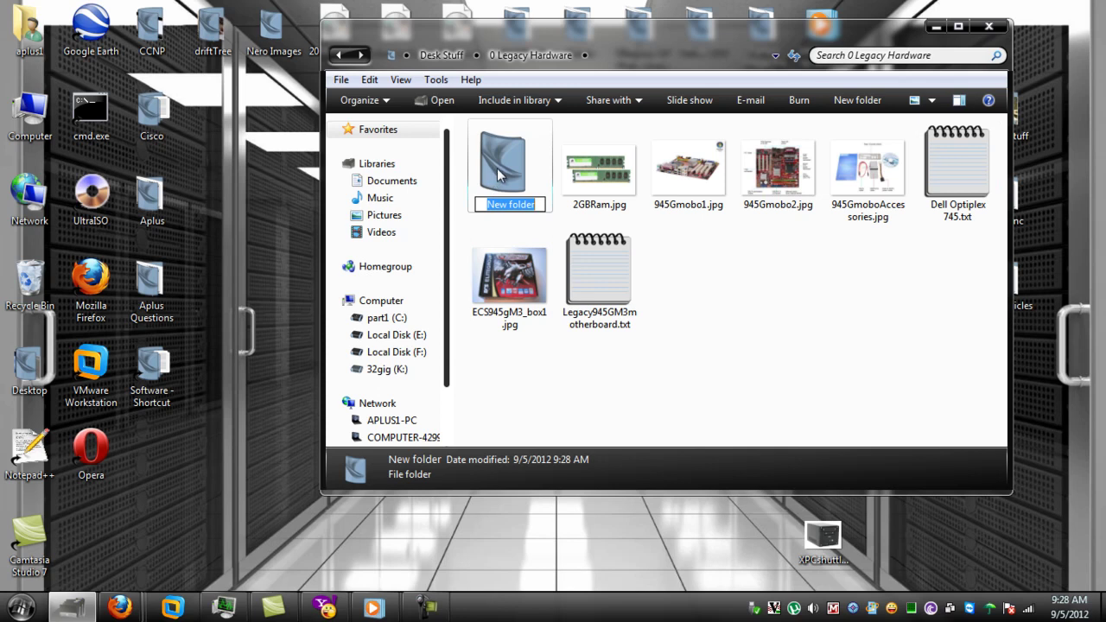
pyautogui.write('945G-M3')
pyautogui.press('Return')
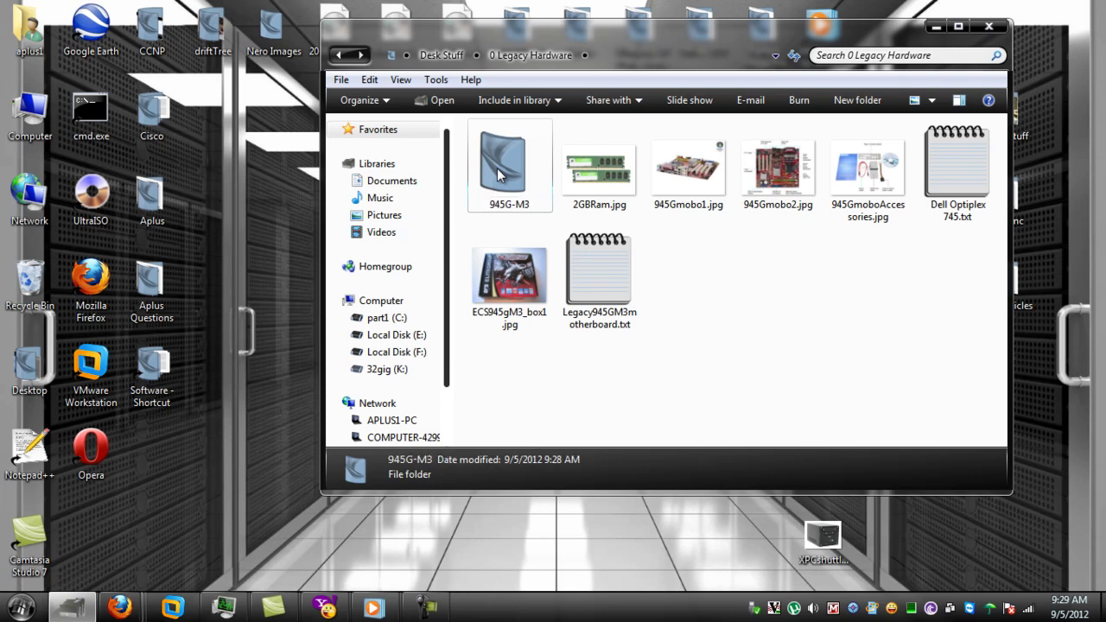
# - Move the five JPG pictures and Legacy945GM3motherboard.txt into the 945G-M3 folder
pyautogui.moveTo(510, 292); pyautogui.dragTo(496, 186)
pyautogui.click(934, 215)
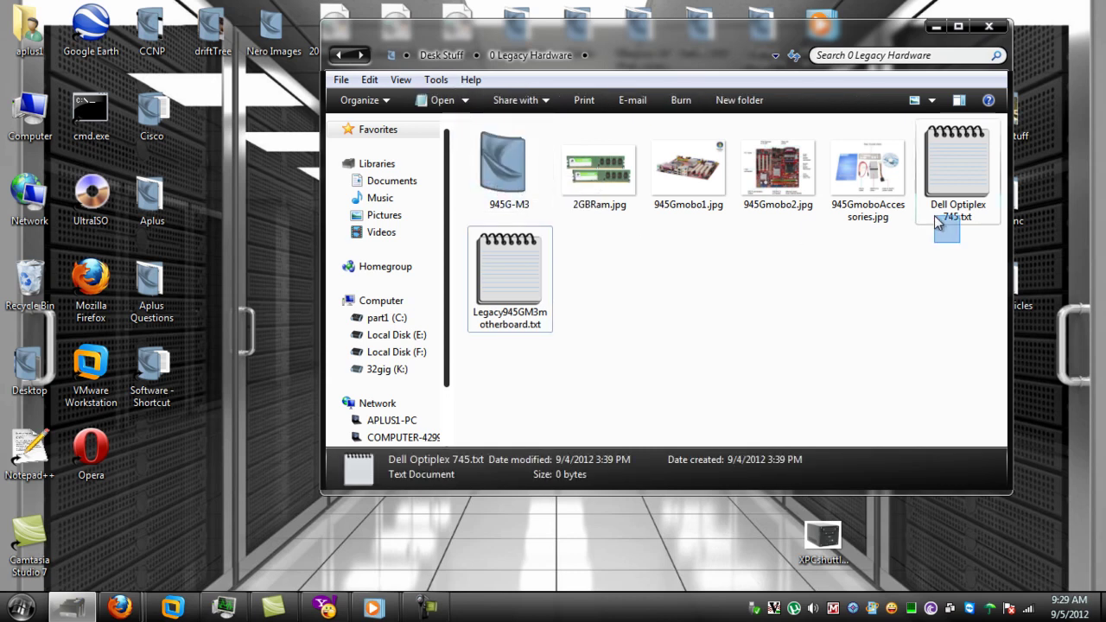
pyautogui.click(919, 250)
pyautogui.moveTo(887, 229); pyautogui.dragTo(559, 121)
pyautogui.click(928, 250)
pyautogui.moveTo(901, 243); pyautogui.dragTo(510, 186)
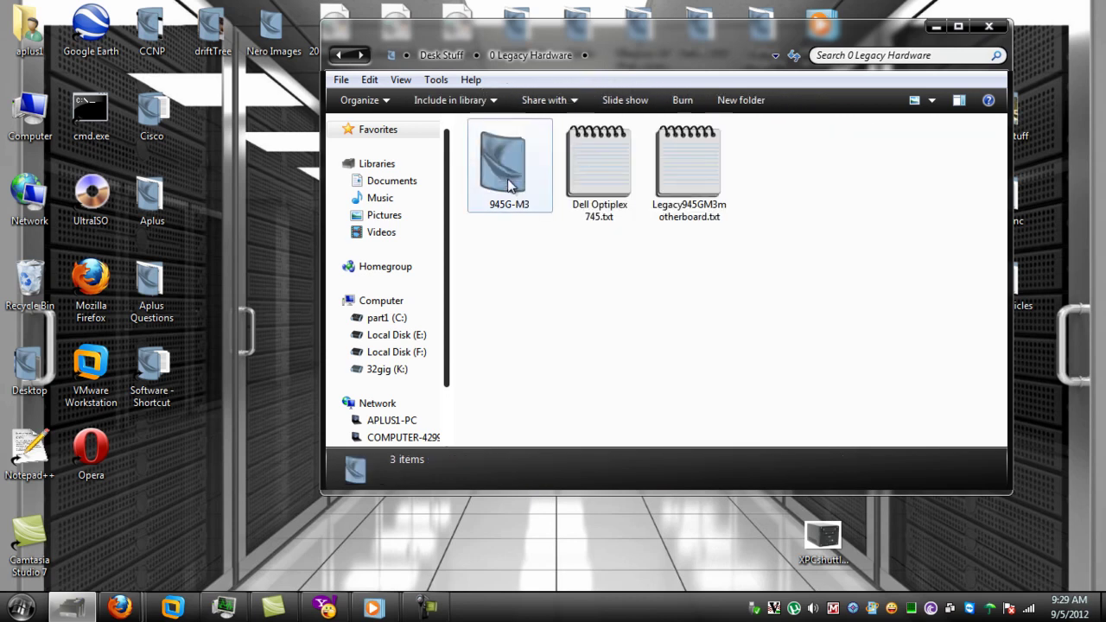
pyautogui.moveTo(689, 194); pyautogui.dragTo(495, 227)
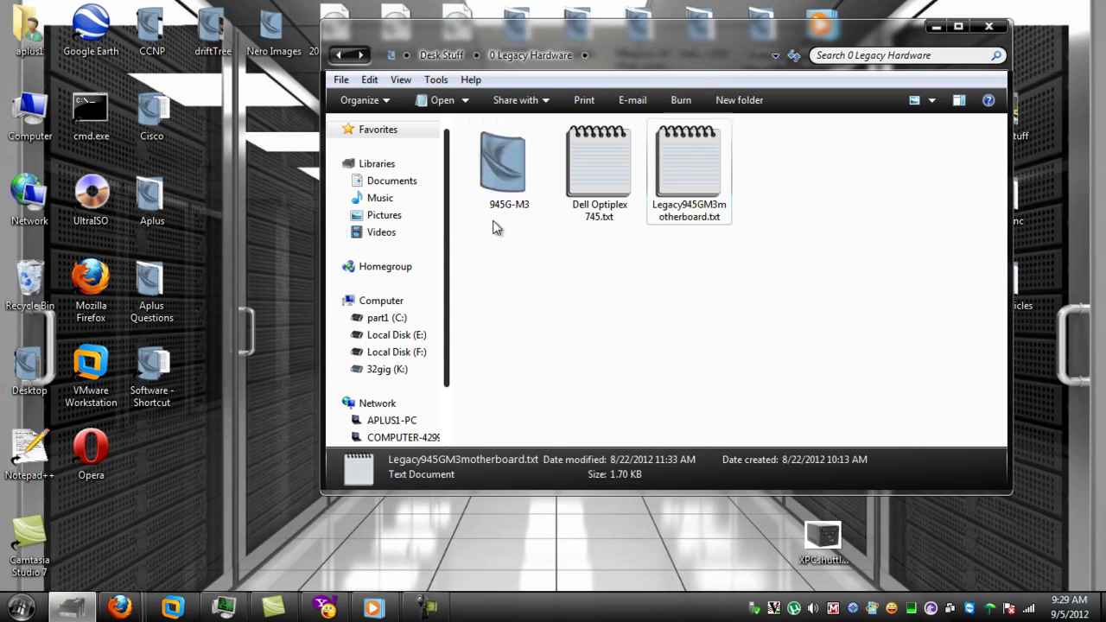
pyautogui.moveTo(685, 186); pyautogui.dragTo(509, 186)
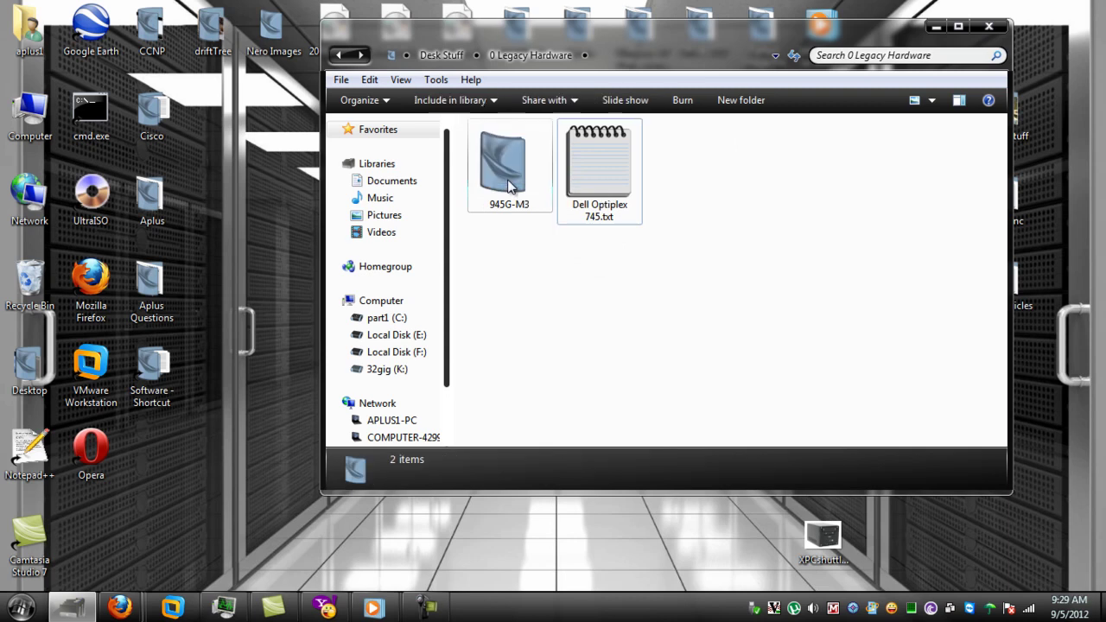
# - Move Dell Optiplex 745.txt into a new folder named Dell Optiplex 745 within 0 Legacy Hardware, and return to Desk Stuff
pyautogui.rightClick(711, 178)
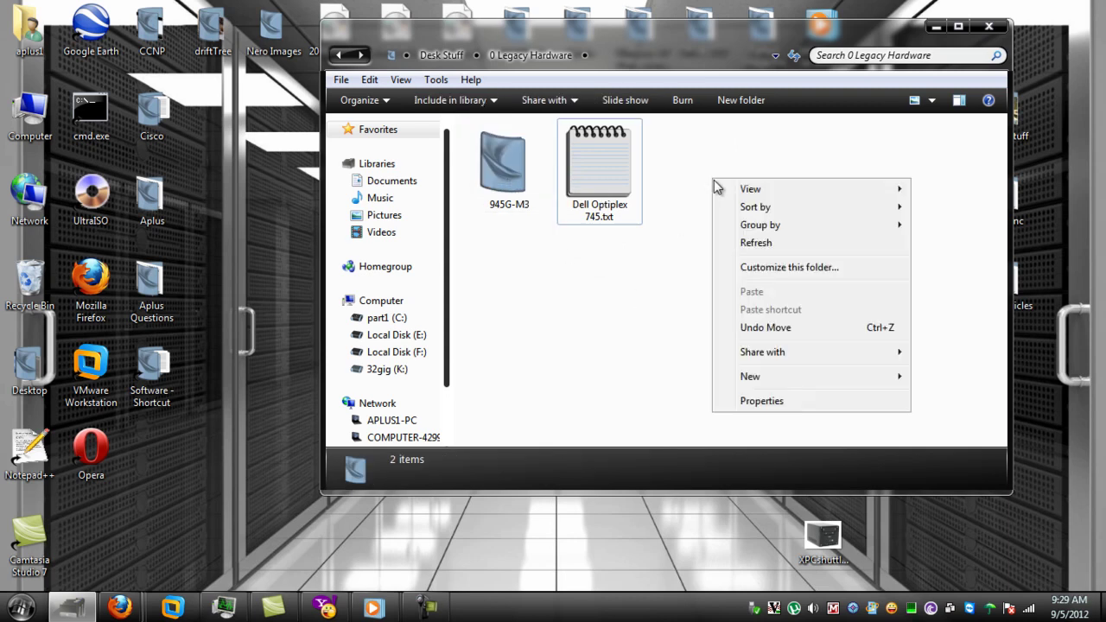
pyautogui.moveTo(761, 386)
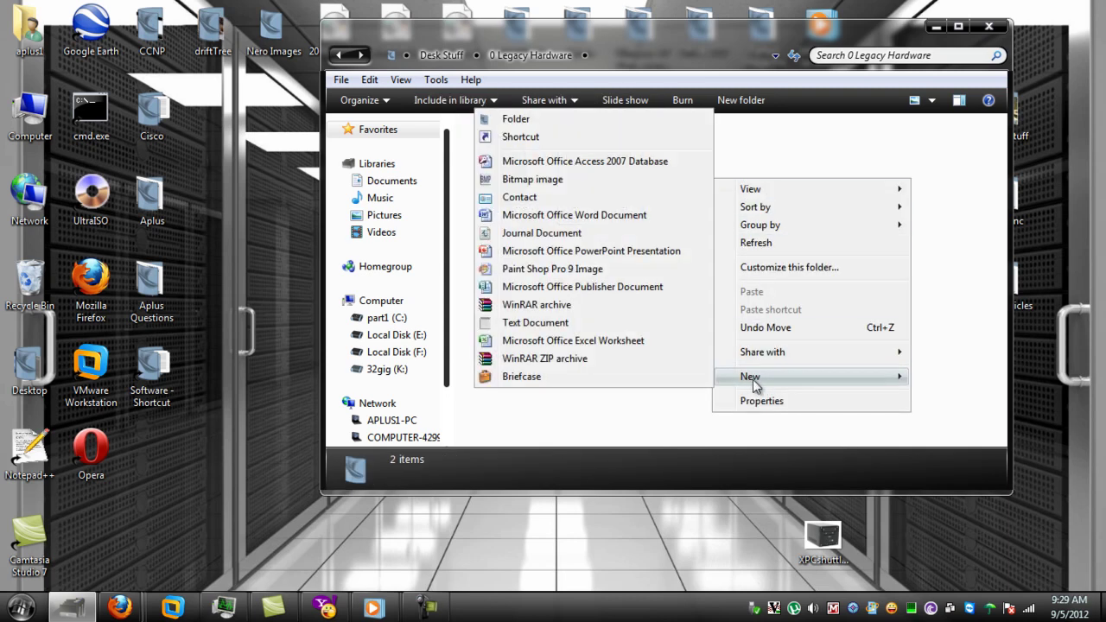
pyautogui.click(507, 113)
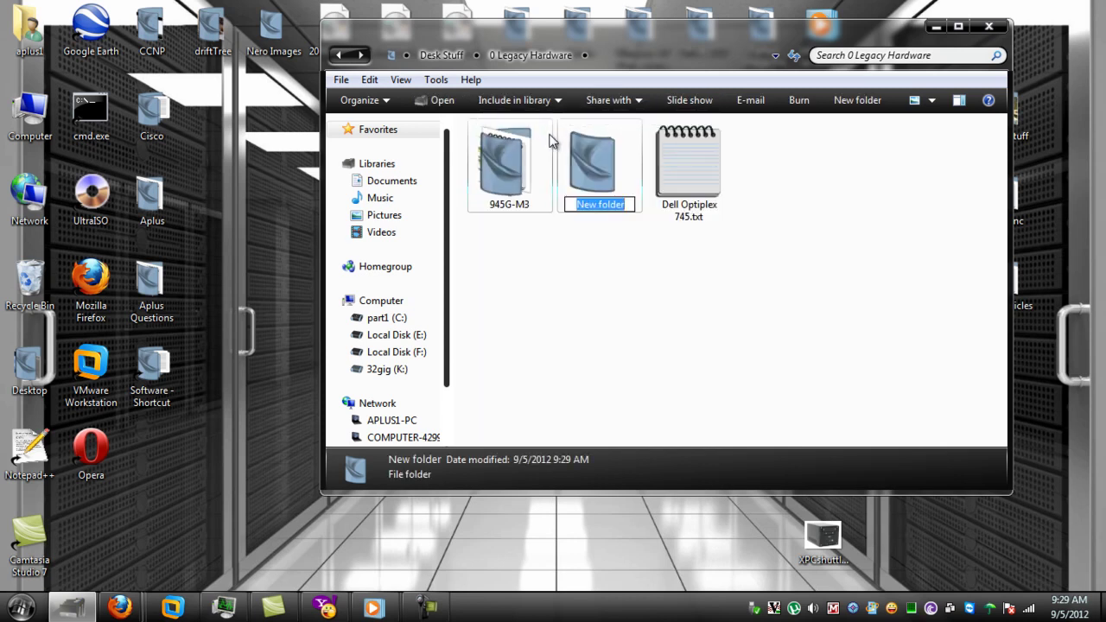
pyautogui.write('Dell Optiplex 745')
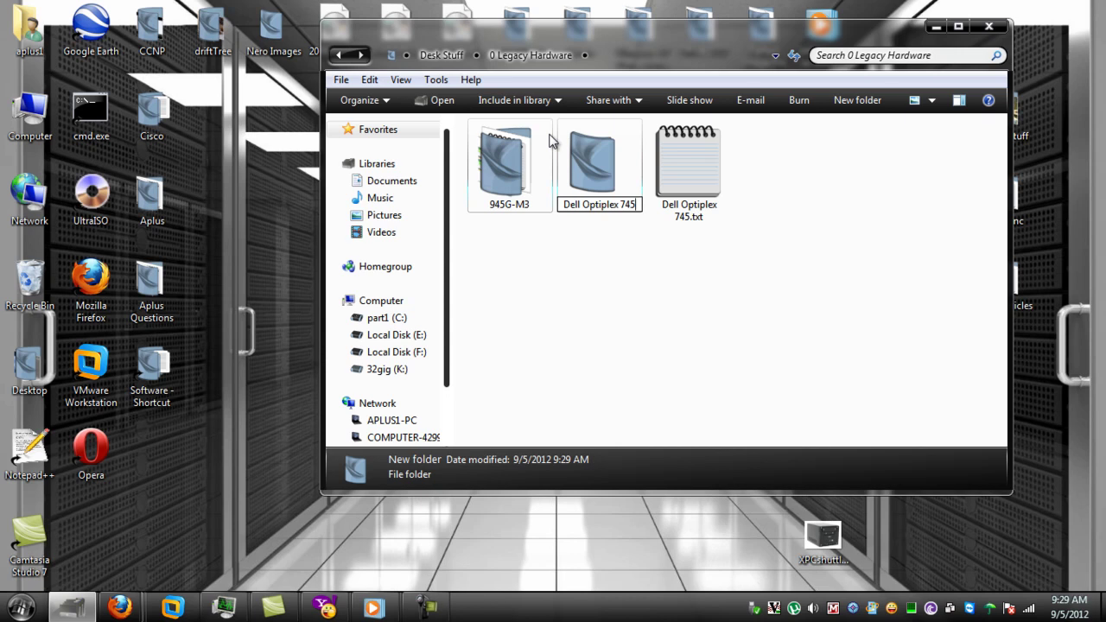
pyautogui.press('Return')
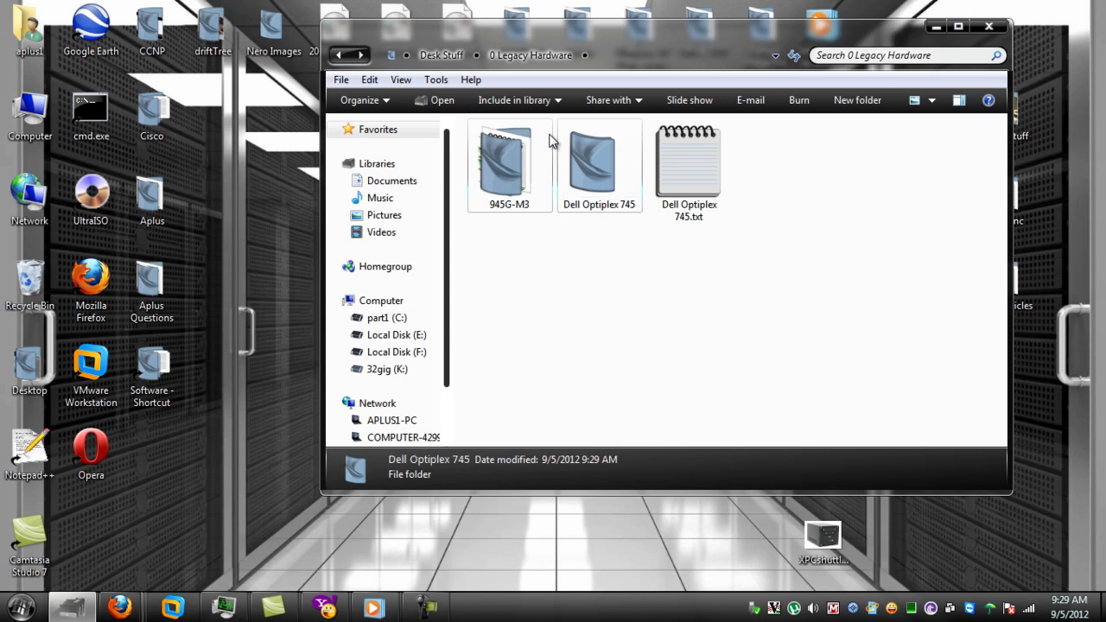
pyautogui.moveTo(696, 175); pyautogui.dragTo(608, 203)
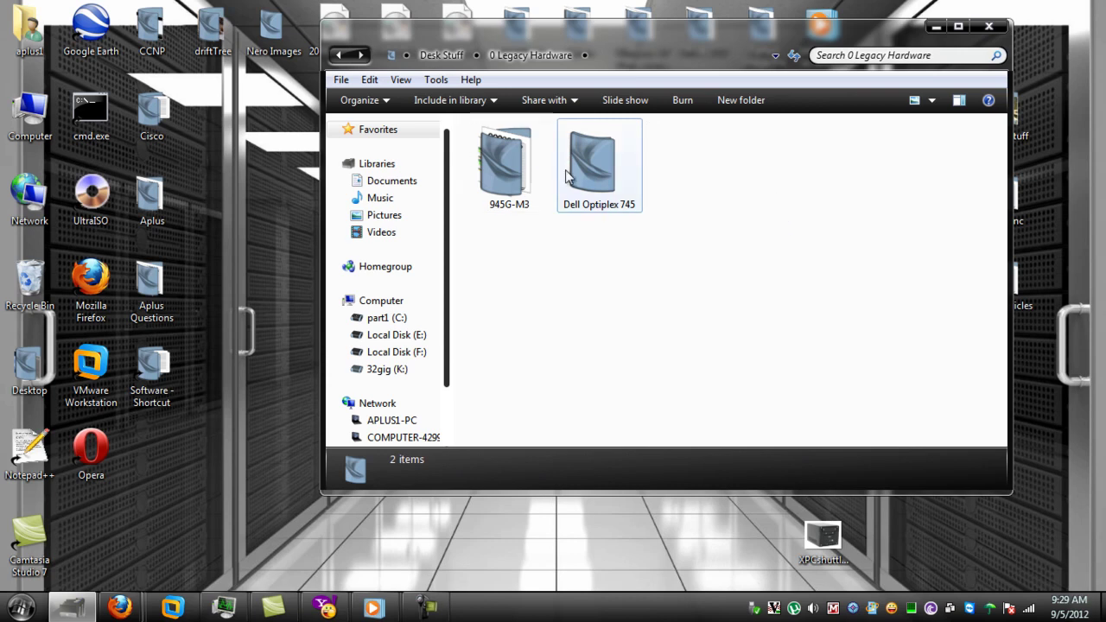
pyautogui.click(342, 57)
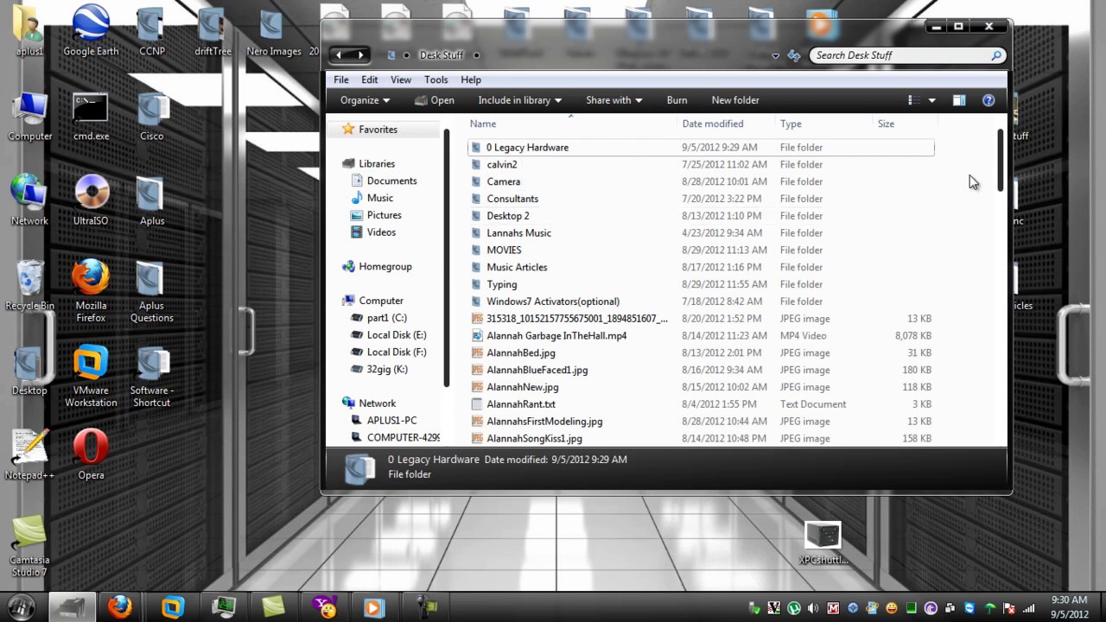
pyautogui.click(388, 102)
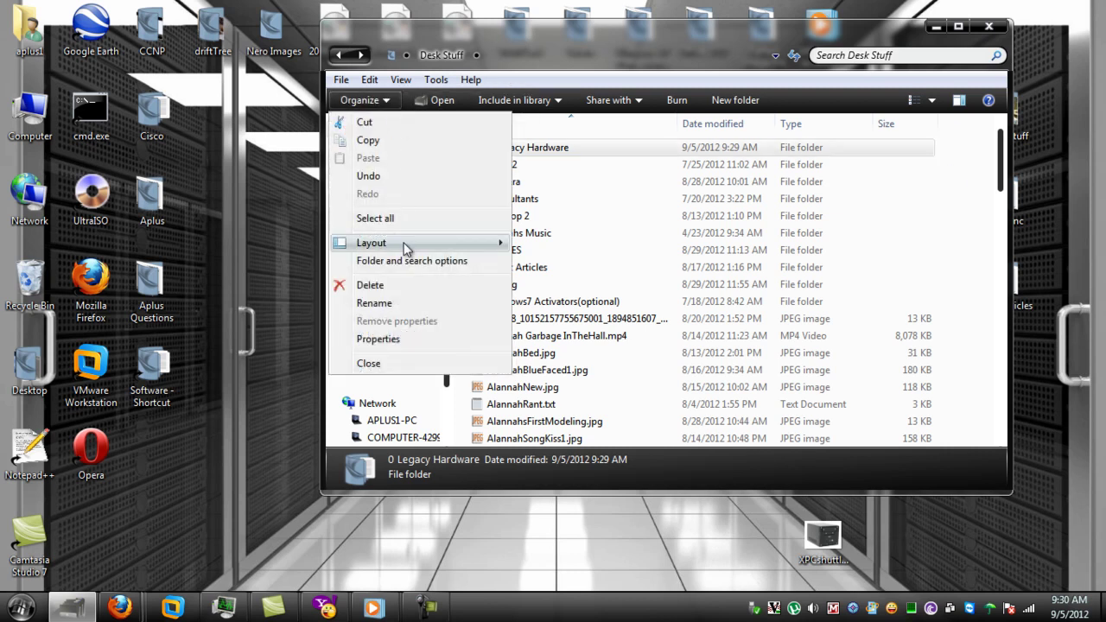
pyautogui.click(380, 339)
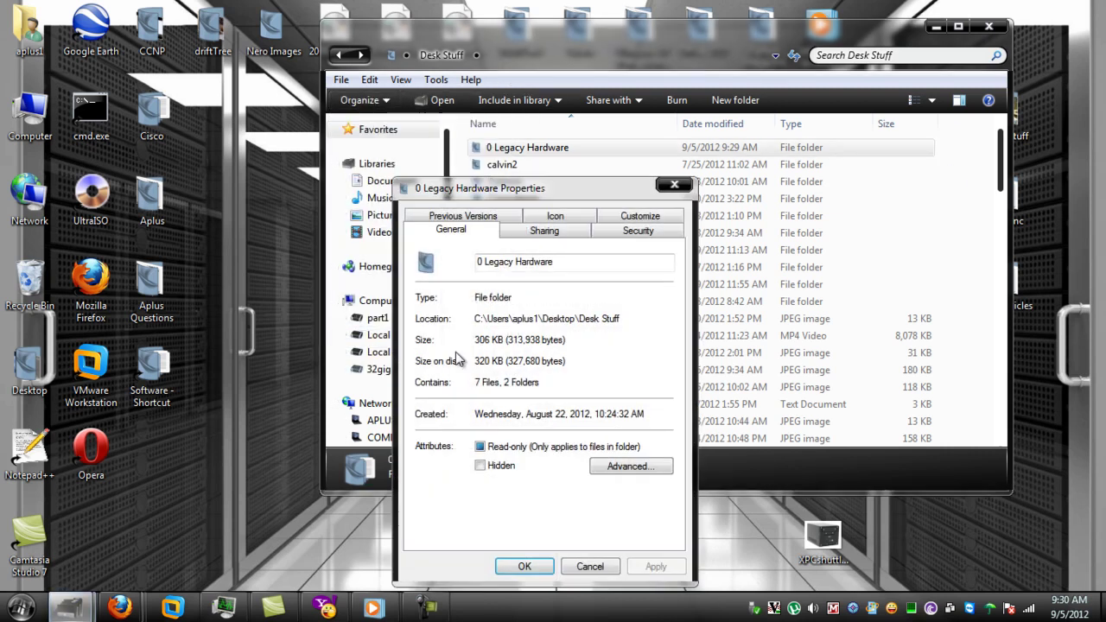
pyautogui.click(641, 218)
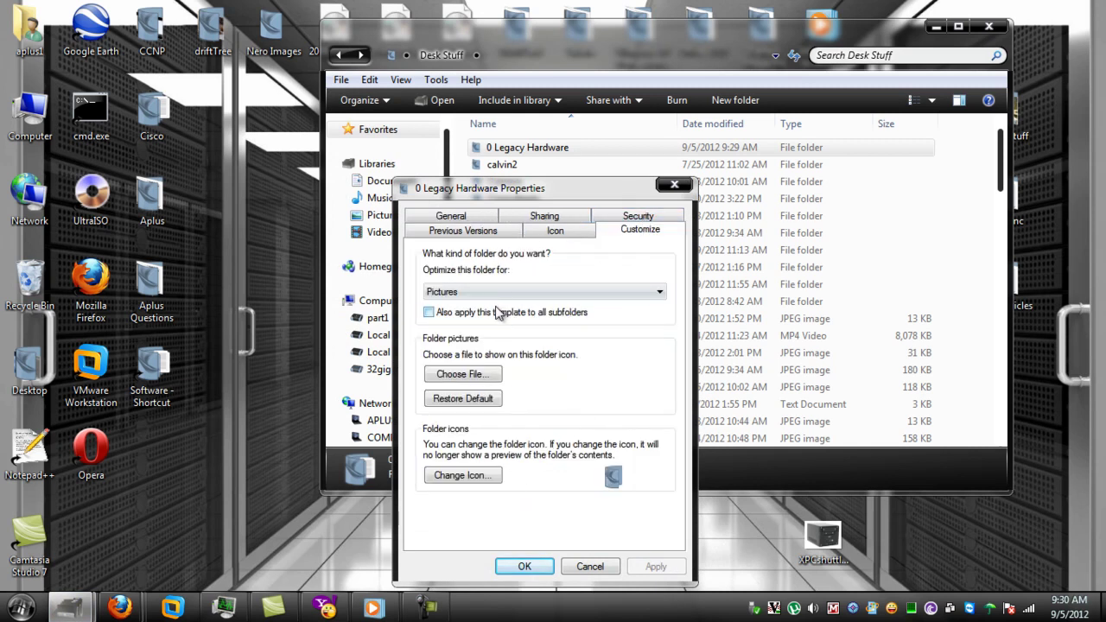
pyautogui.click(673, 184)
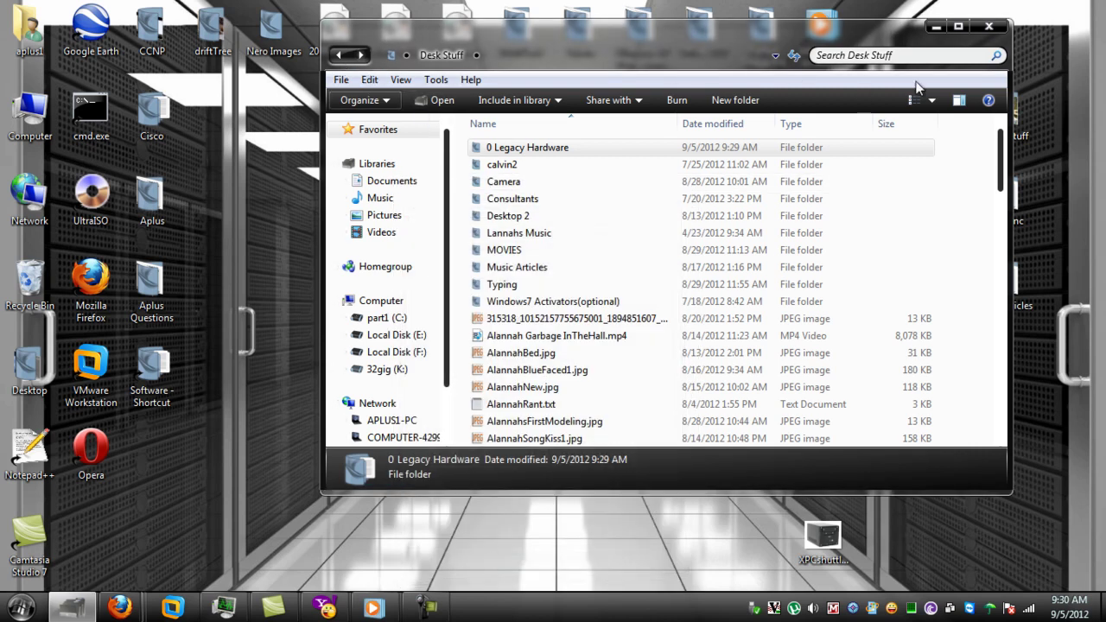
# - Reopen the Desk Stuff folder and customize its properties so the folder is optimized for Pictures
pyautogui.click(989, 27)
pyautogui.doubleClick(1000, 111)
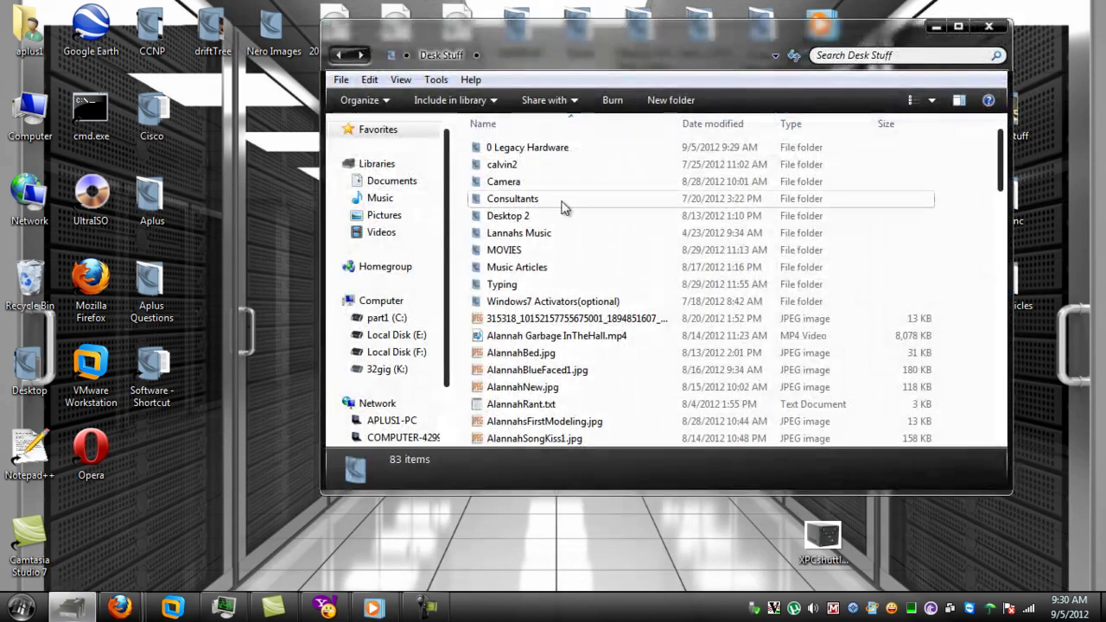
pyautogui.click(380, 101)
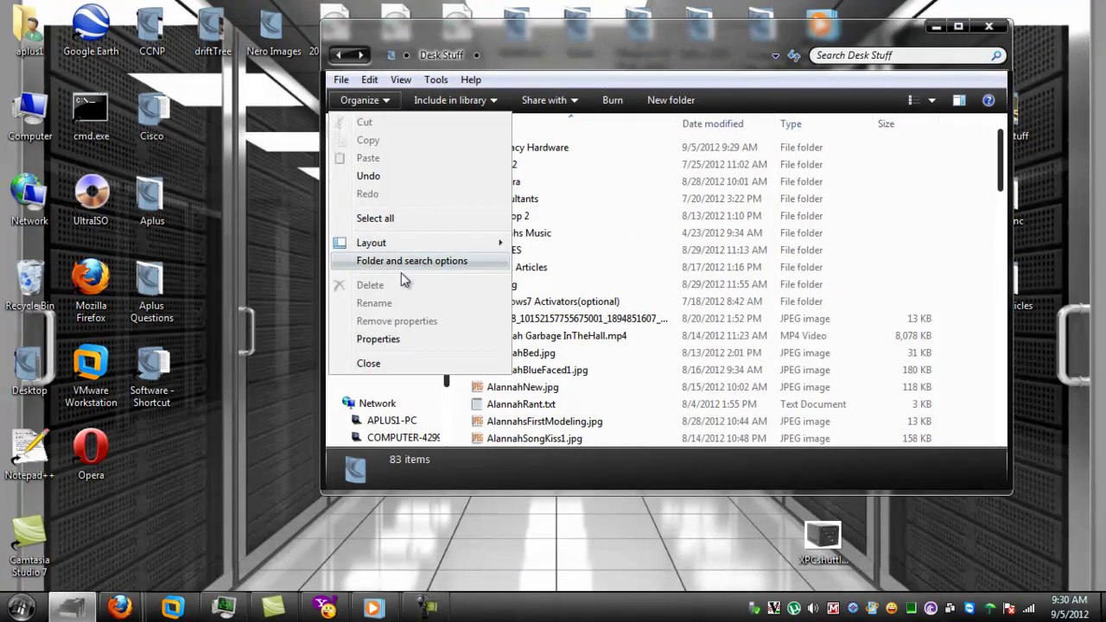
pyautogui.click(377, 339)
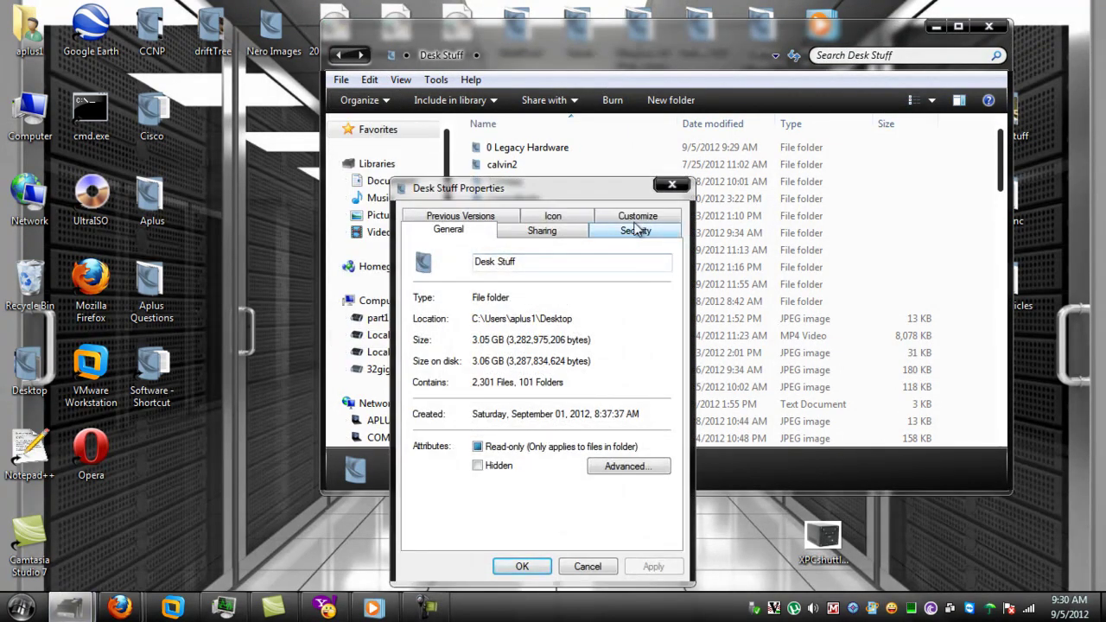
pyautogui.click(638, 218)
pyautogui.click(635, 294)
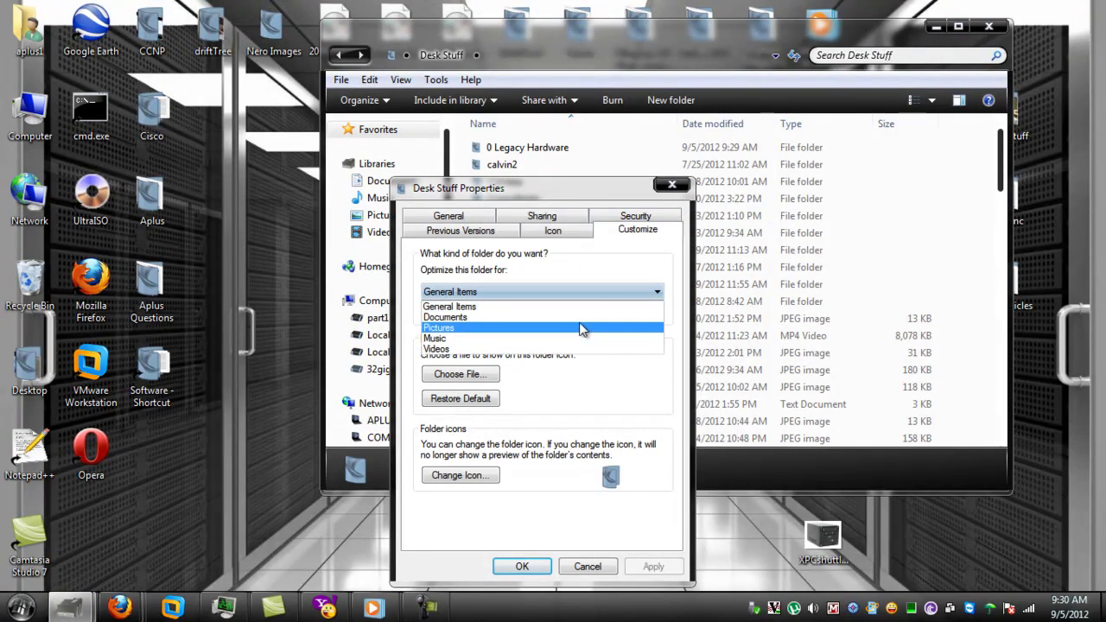
pyautogui.click(572, 325)
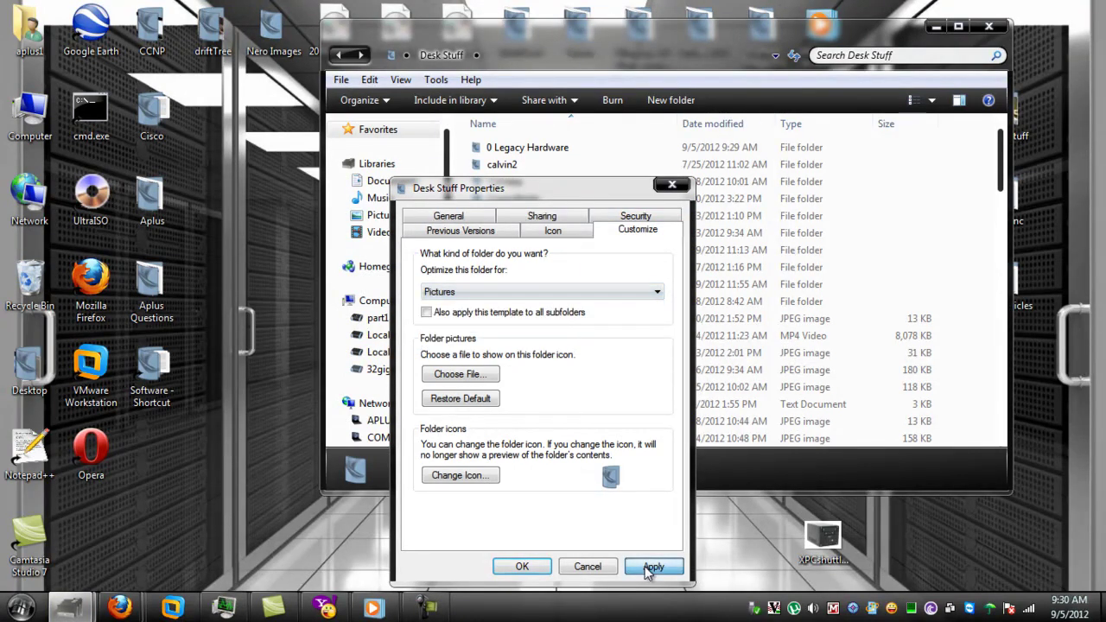
pyautogui.click(649, 566)
pyautogui.click(543, 569)
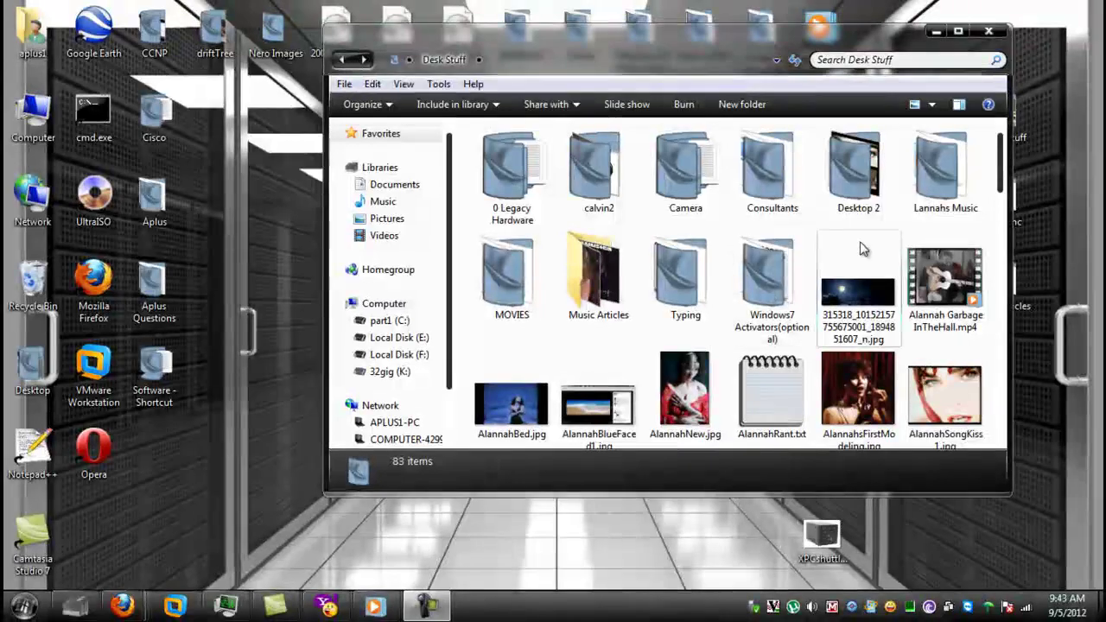
# - Create a new folder named xPC inside the 0 Legacy Hardware folder
pyautogui.moveTo(803, 43); pyautogui.dragTo(527, 47)
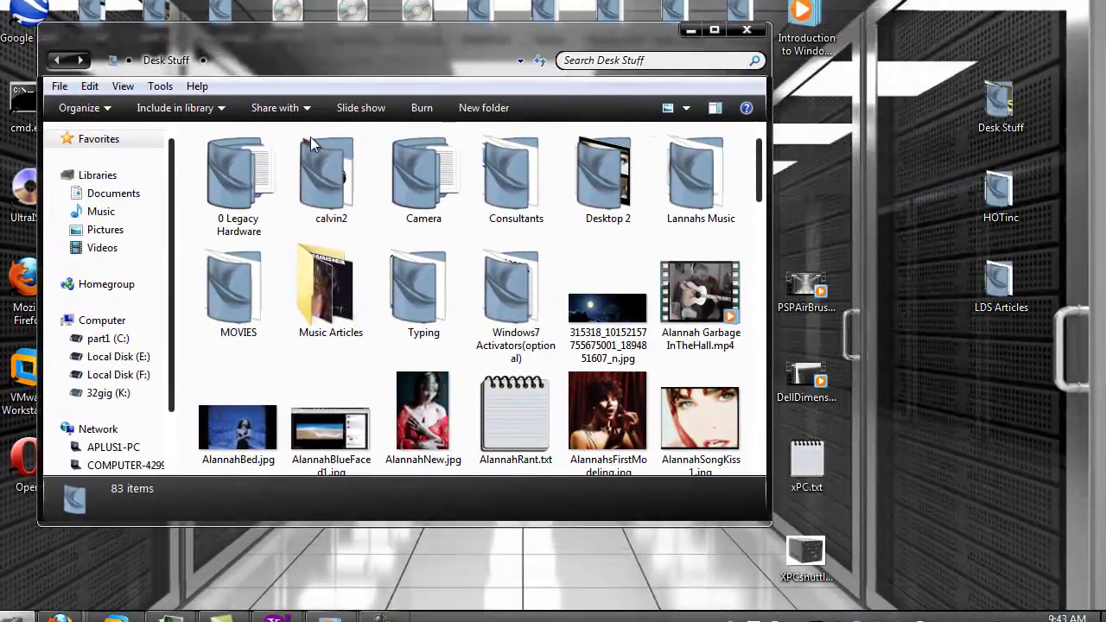
pyautogui.doubleClick(239, 186)
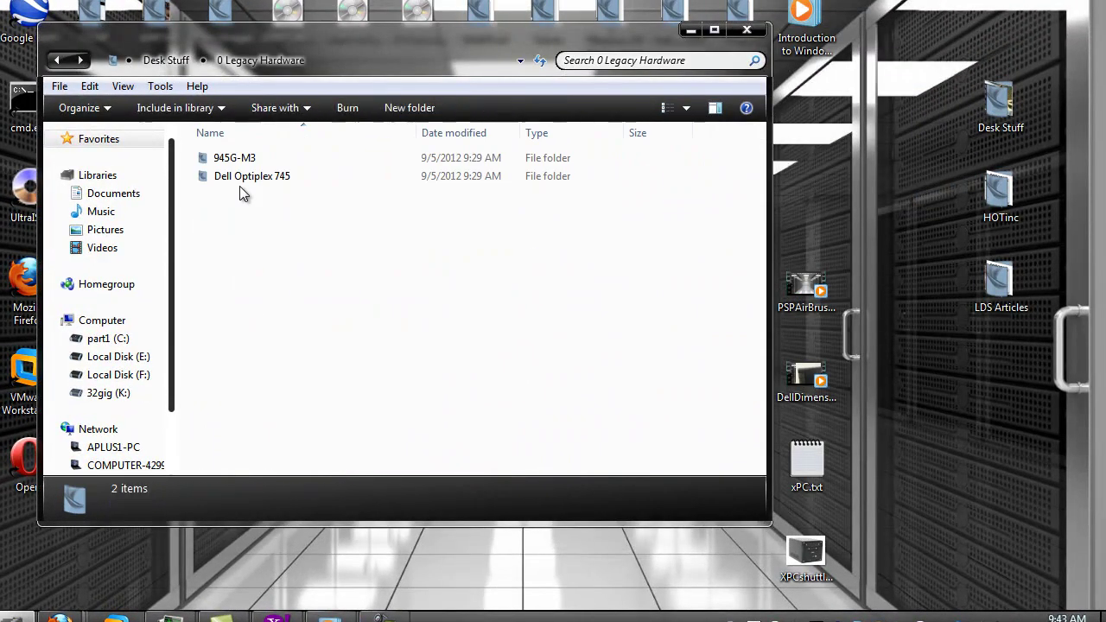
pyautogui.click(107, 109)
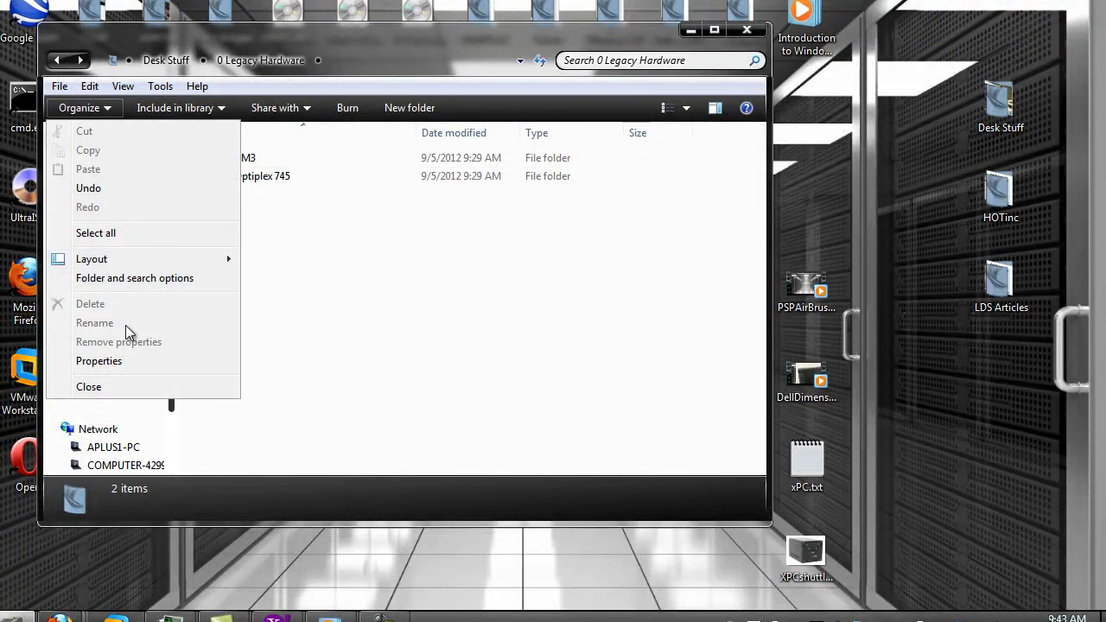
pyautogui.click(324, 278)
pyautogui.rightClick(325, 276)
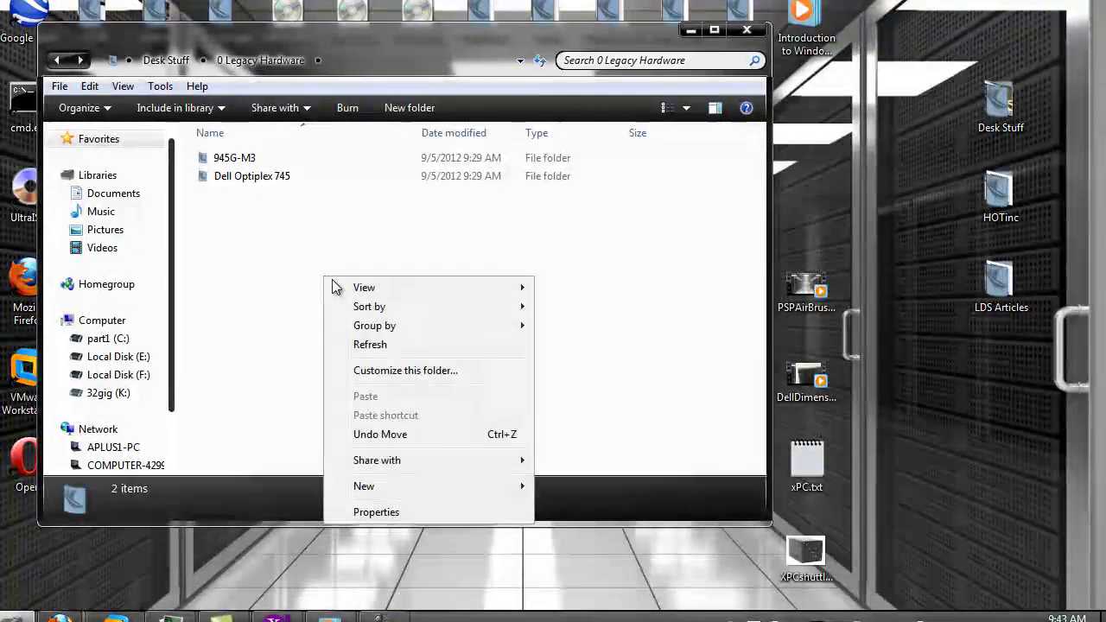
pyautogui.moveTo(382, 489)
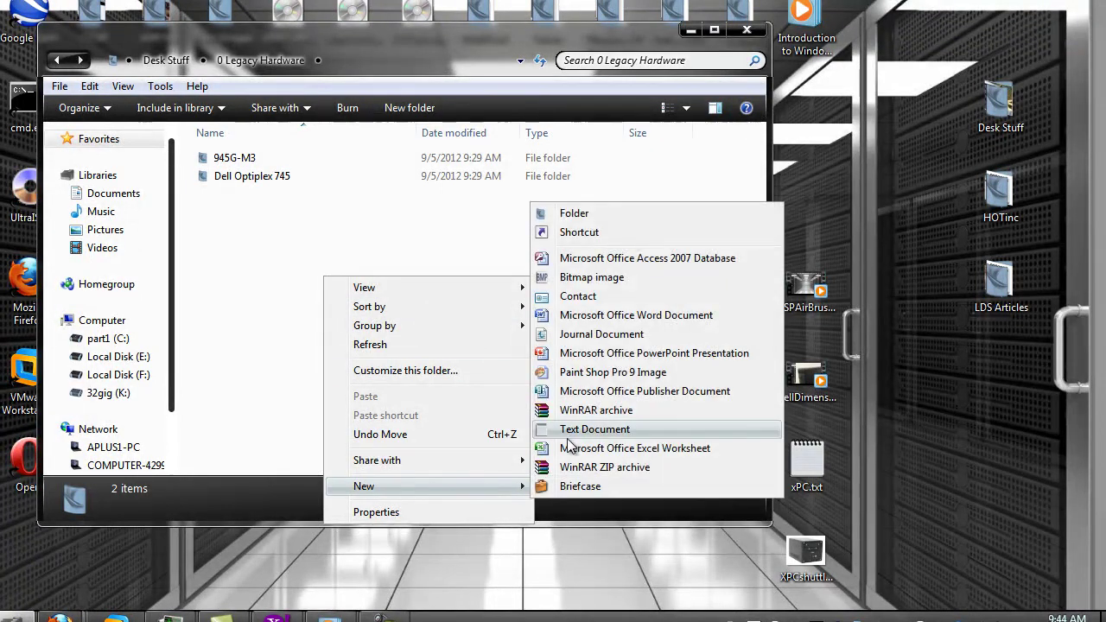
pyautogui.click(582, 213)
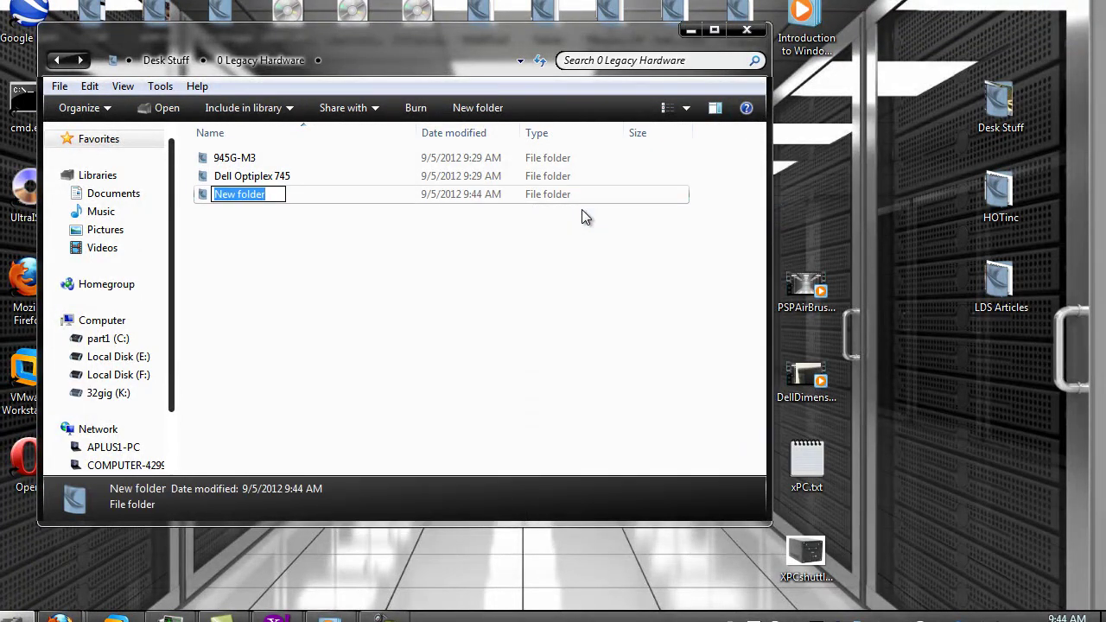
pyautogui.write('xPC')
pyautogui.press('Return')
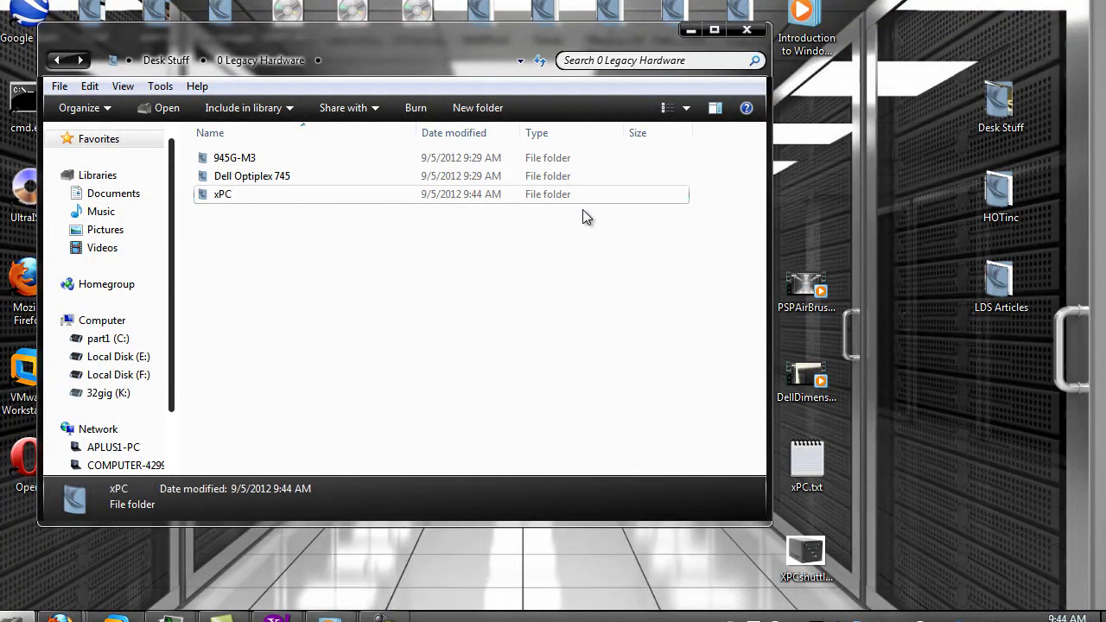
# - Move xPC.txt and the XPCshuttleCoreDuo.jpg picture from the desktop into the xPC folder, check its contents, and return to Desk Stuff
pyautogui.moveTo(806, 463); pyautogui.dragTo(239, 199)
pyautogui.moveTo(819, 566); pyautogui.dragTo(235, 205)
pyautogui.doubleClick(227, 195)
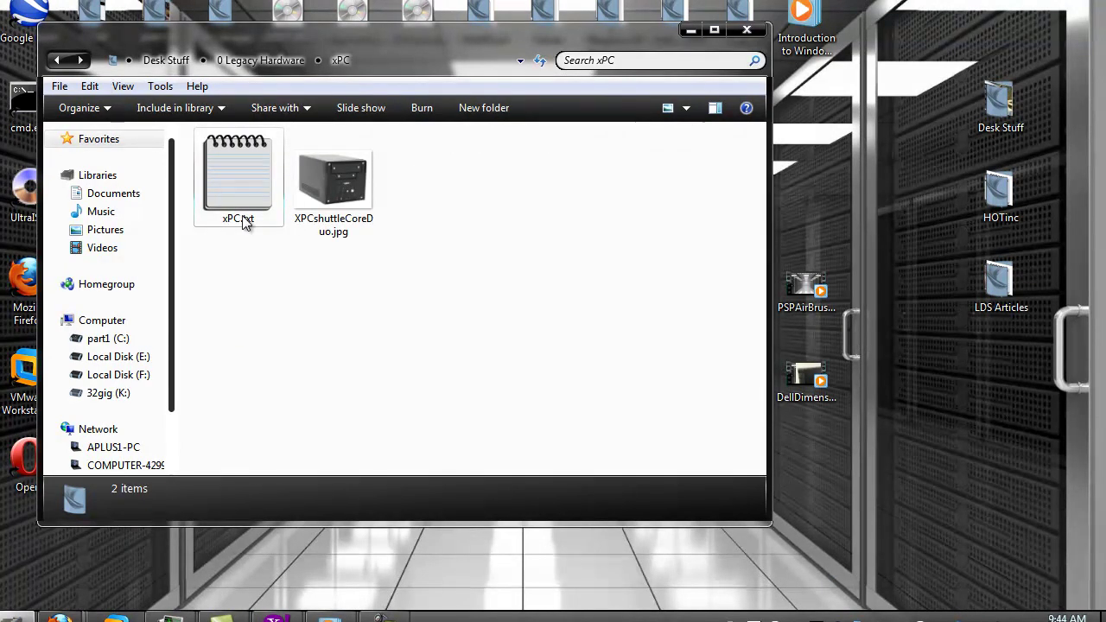
pyautogui.click(58, 62)
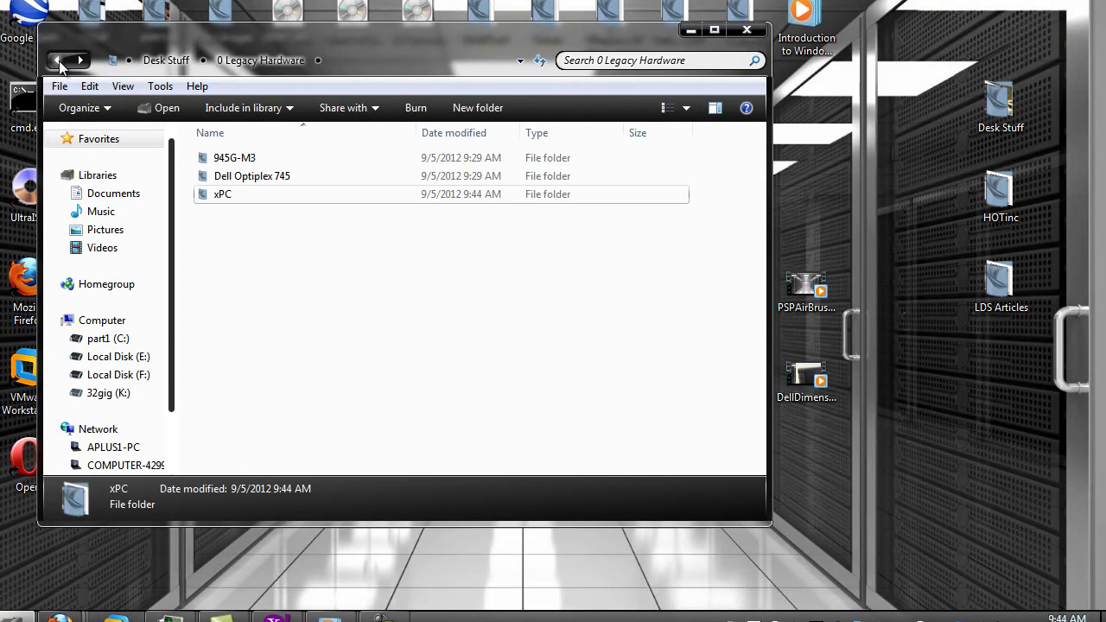
pyautogui.click(58, 62)
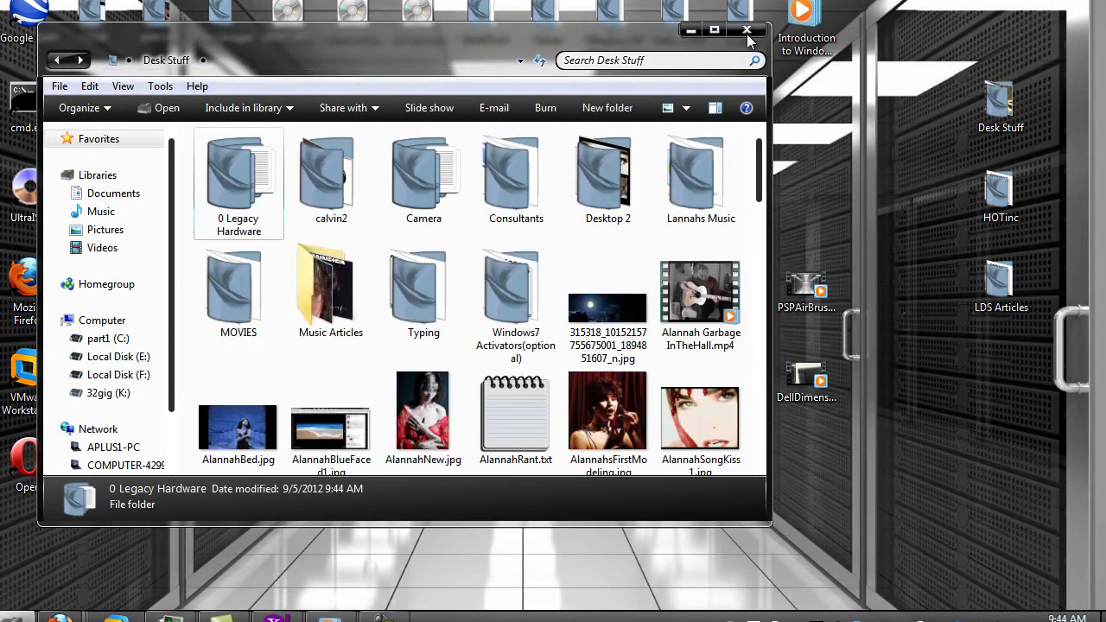
# - Close and reopen the Desk Stuff folder, and set its properties to optimize it for General Items
pyautogui.click(747, 31)
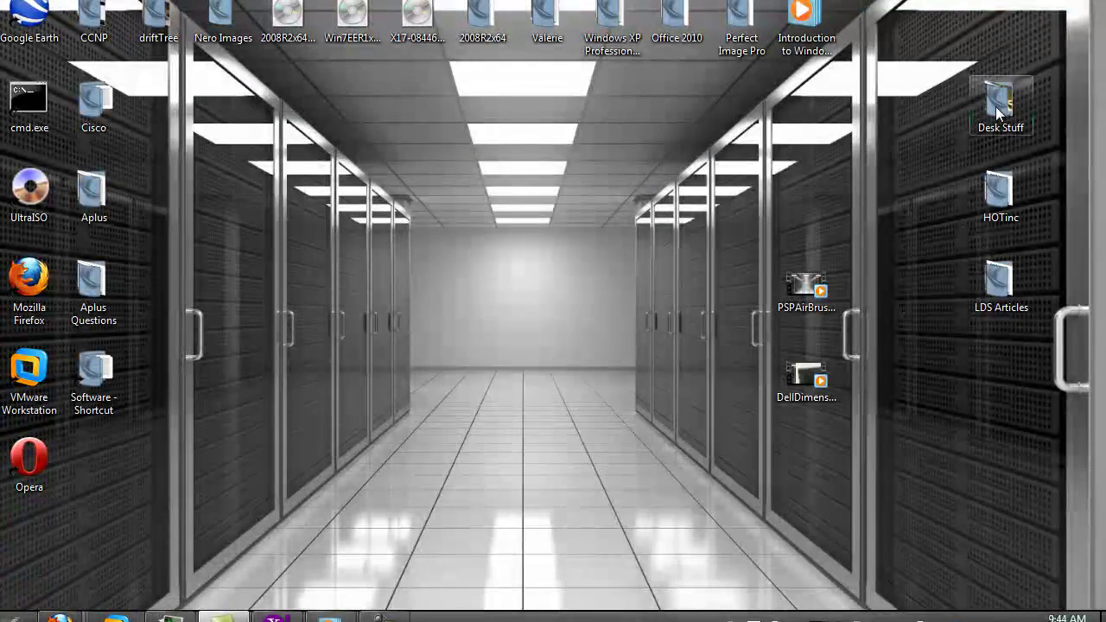
pyautogui.doubleClick(999, 108)
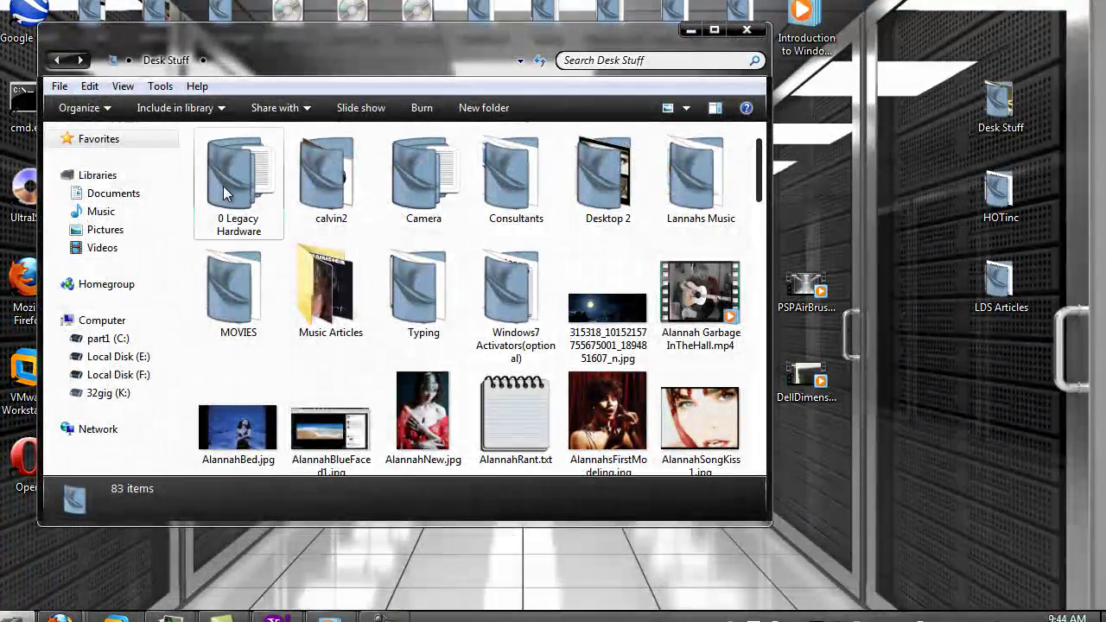
pyautogui.click(105, 108)
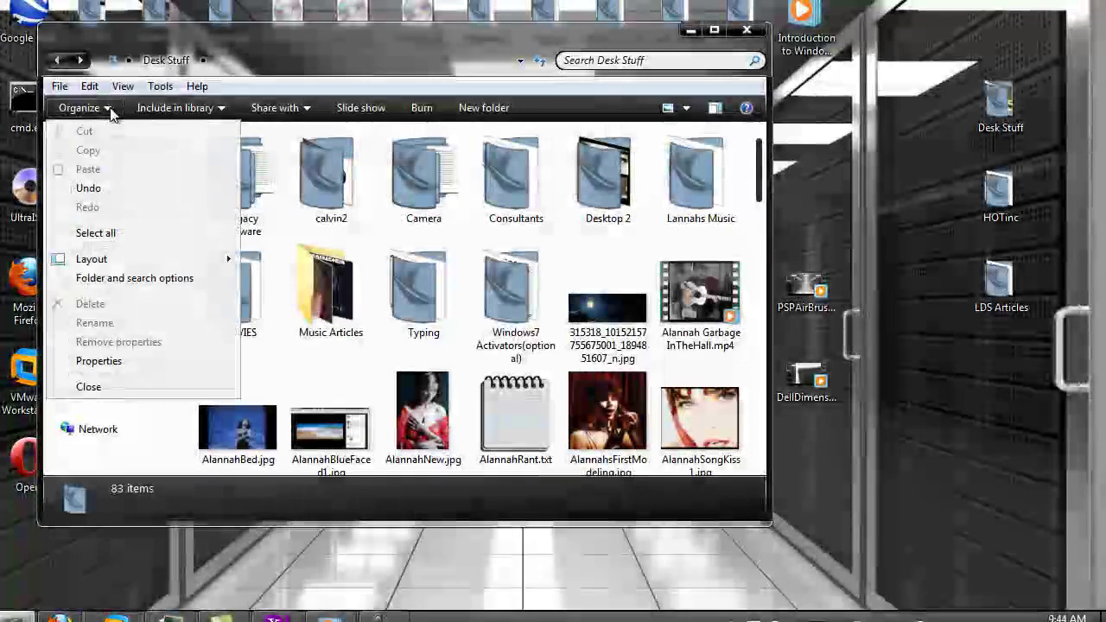
pyautogui.click(108, 362)
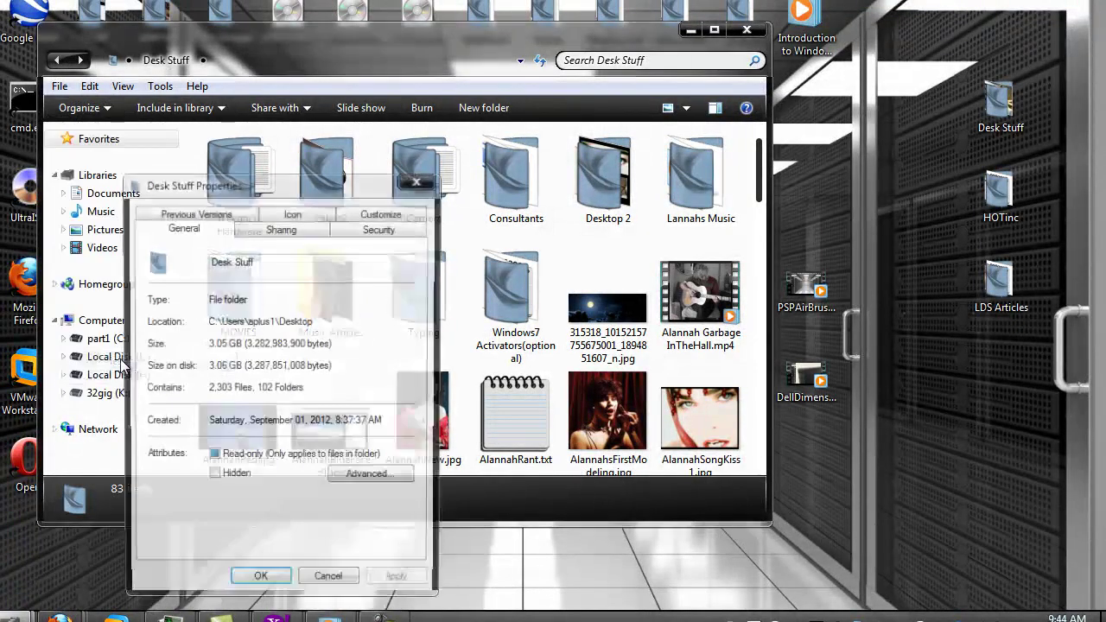
pyautogui.click(377, 219)
pyautogui.click(402, 295)
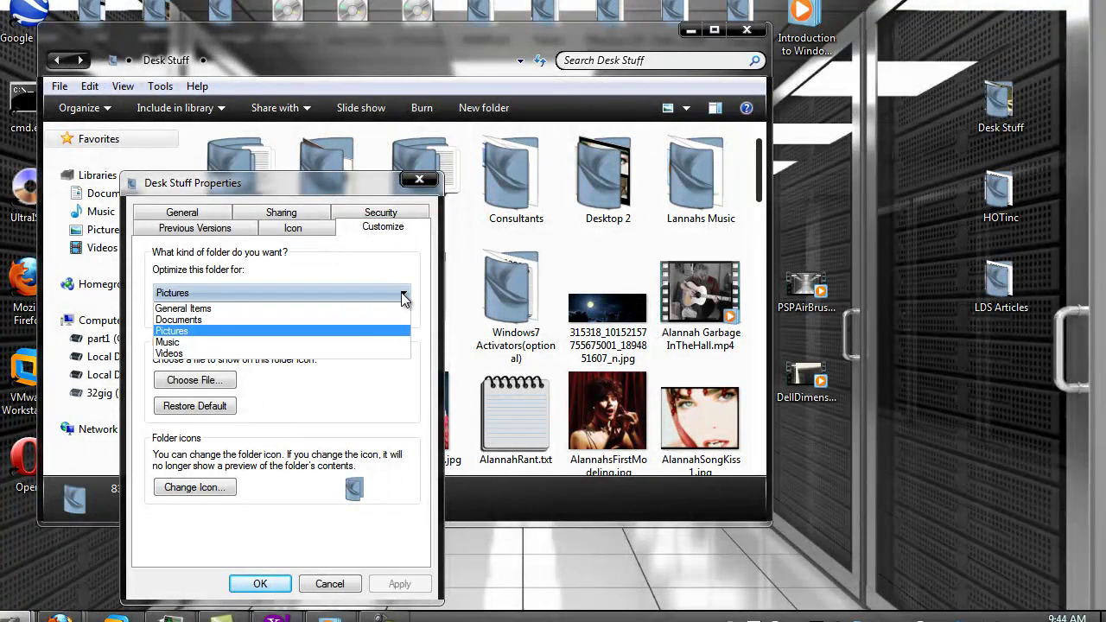
pyautogui.click(279, 309)
pyautogui.click(393, 585)
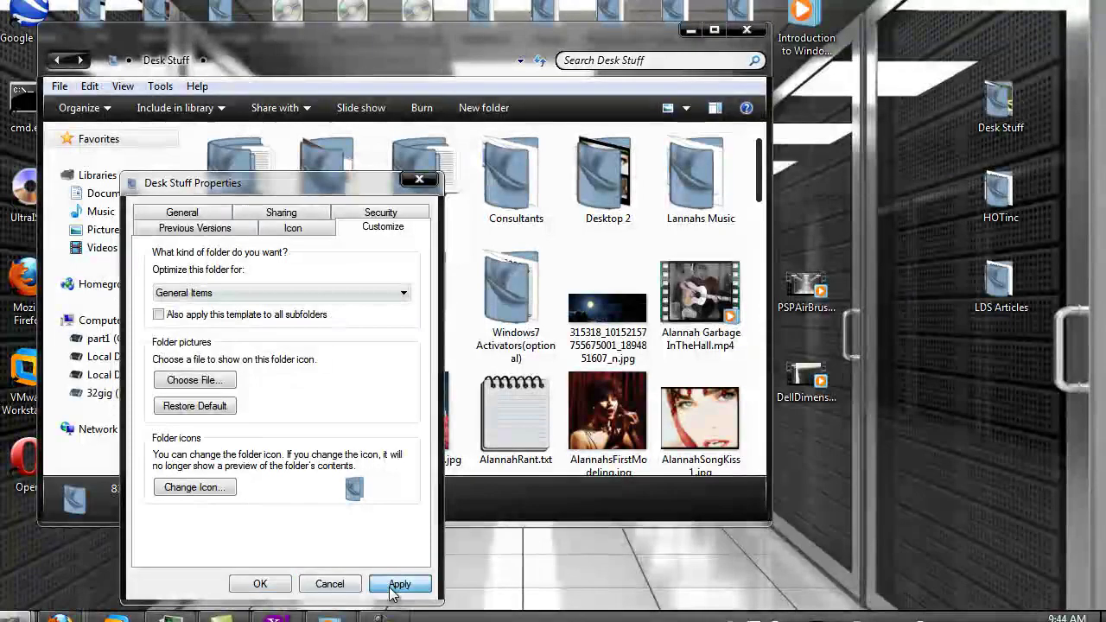
pyautogui.click(278, 584)
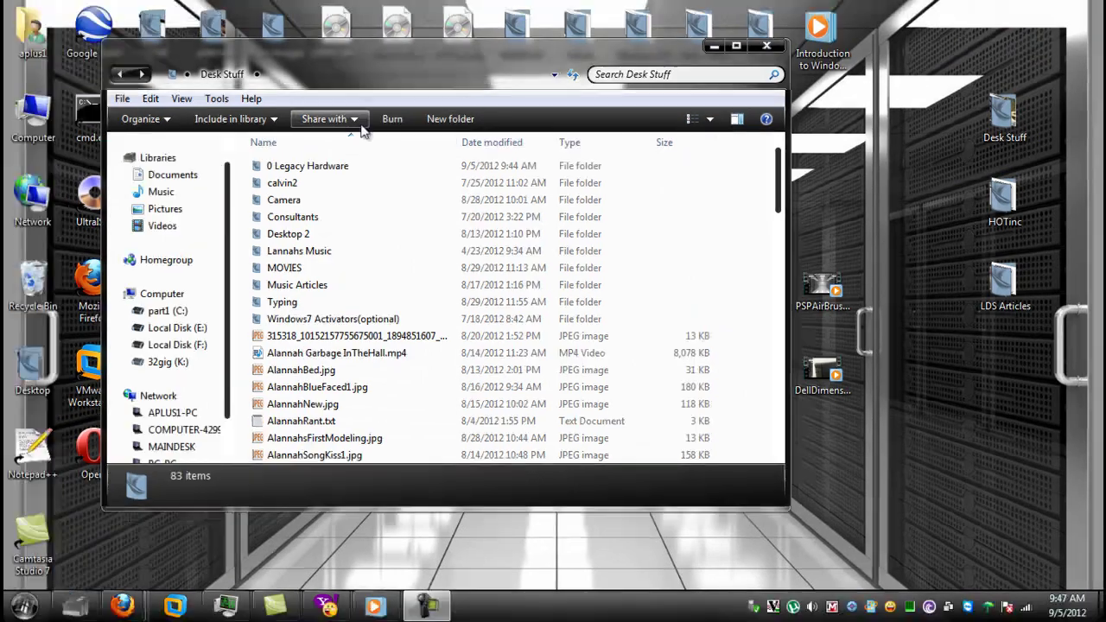
# - Hide the menu bar in the Desk Stuff window's layout and turn it back on
pyautogui.click(172, 122)
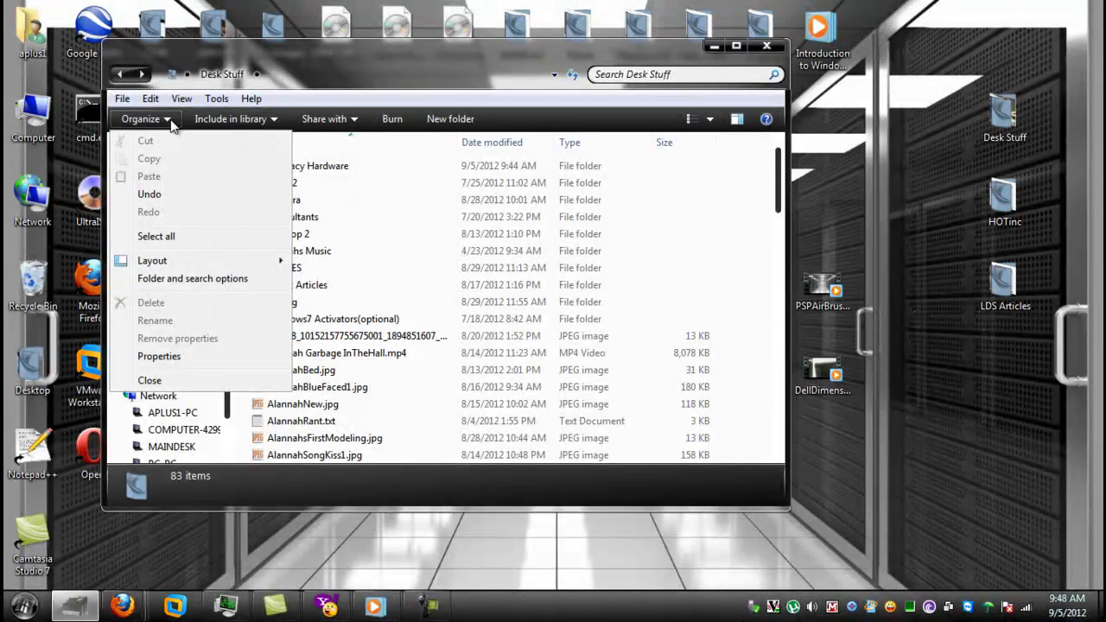
pyautogui.moveTo(169, 264)
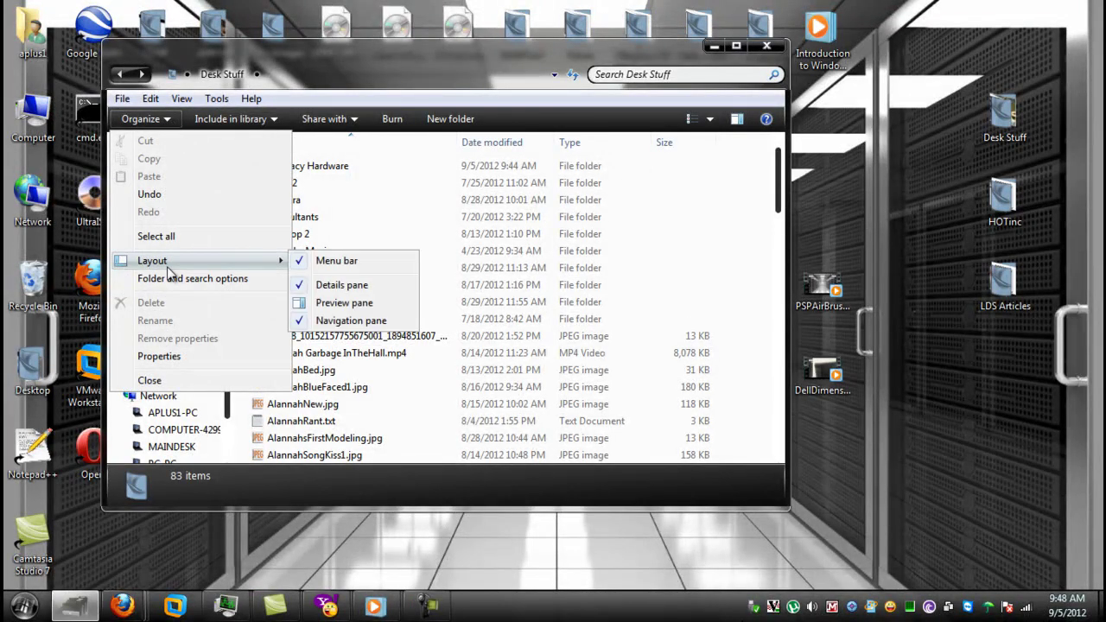
pyautogui.click(342, 262)
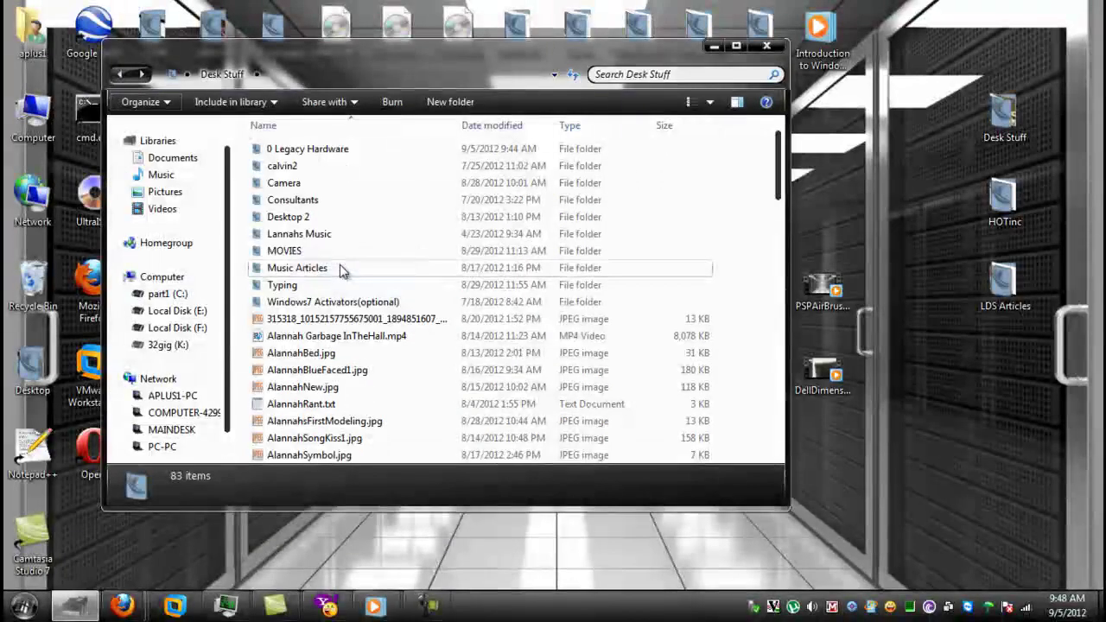
pyautogui.click(172, 103)
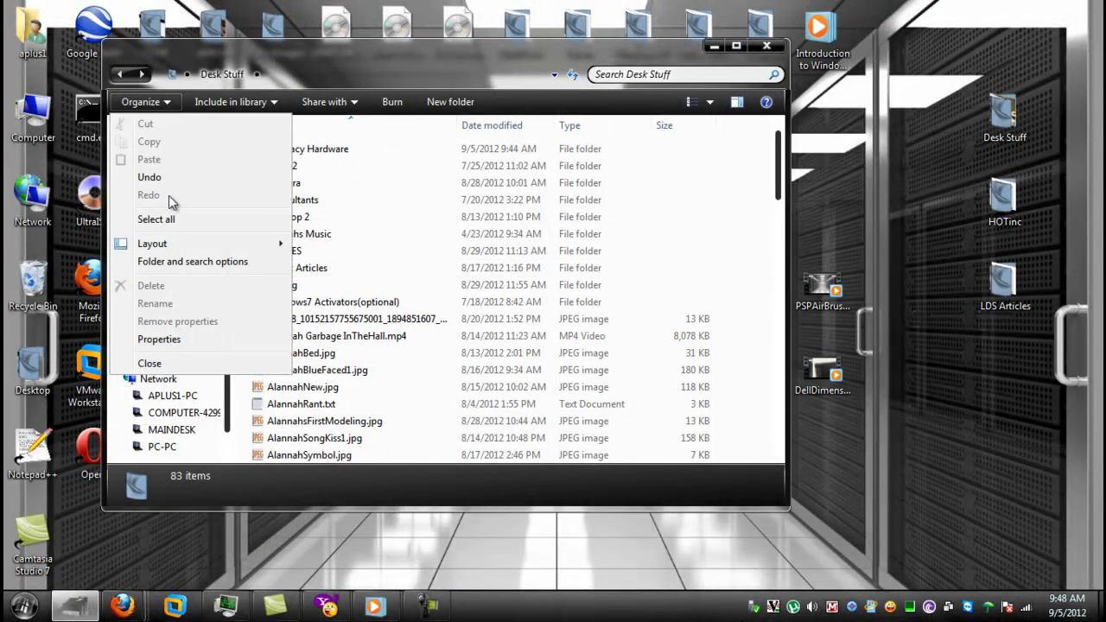
pyautogui.moveTo(173, 240)
pyautogui.click(334, 245)
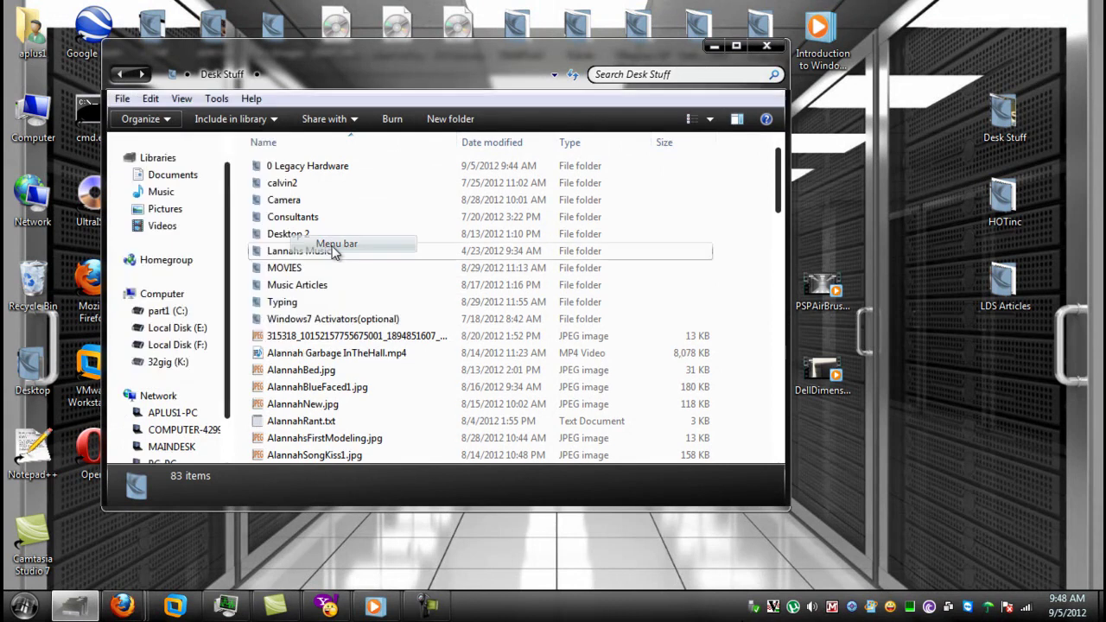
# - Look over the Tools and View commands and display the Desk Stuff contents in List view
pyautogui.click(216, 99)
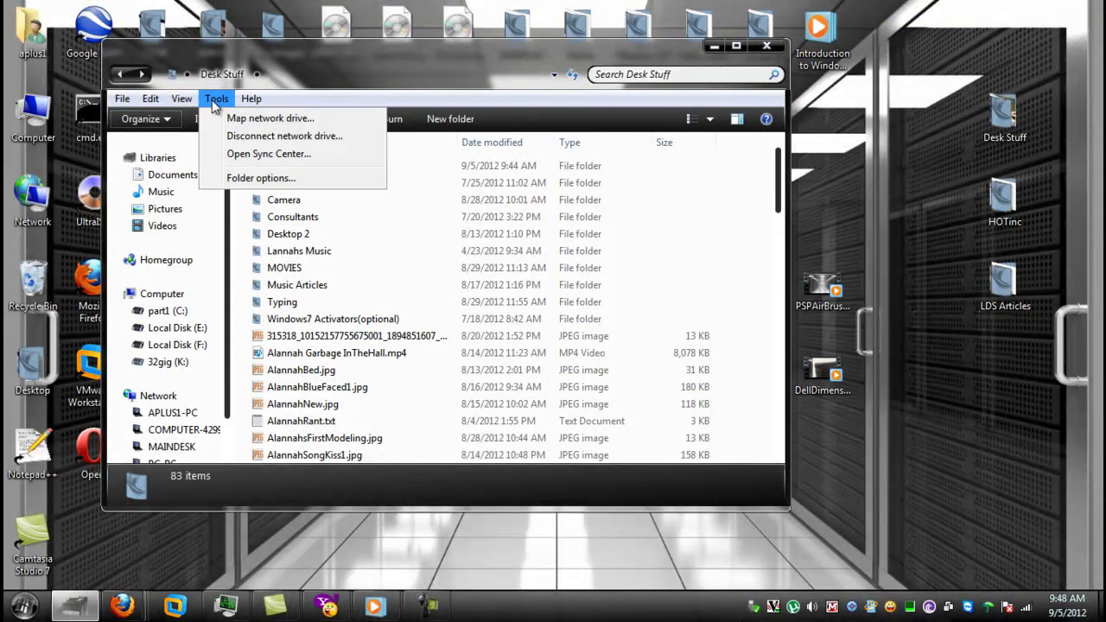
pyautogui.moveTo(185, 102)
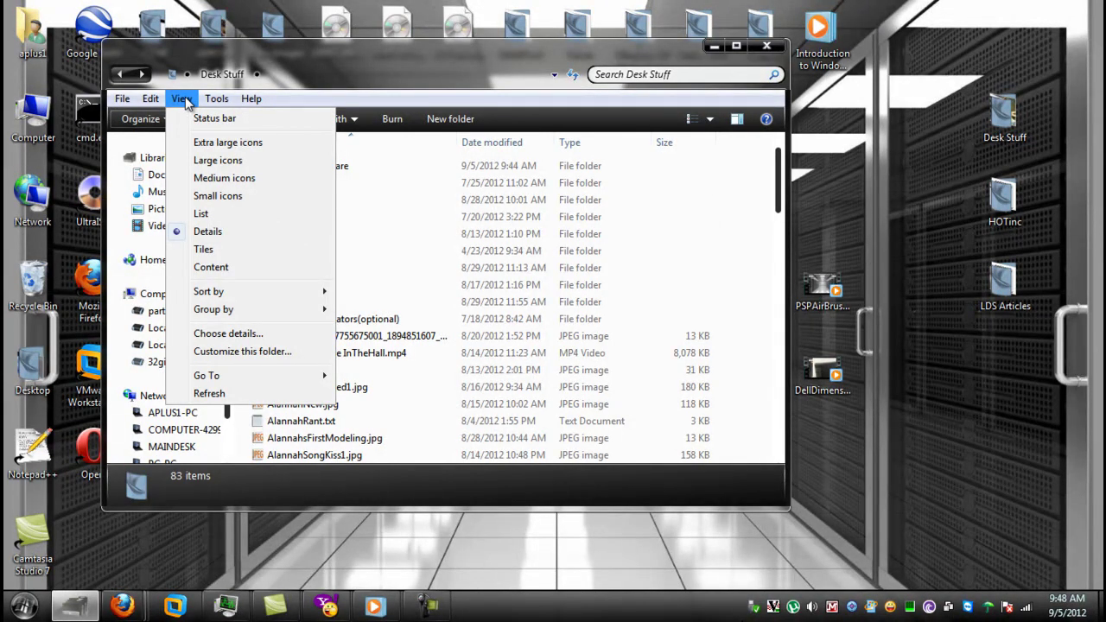
pyautogui.click(206, 215)
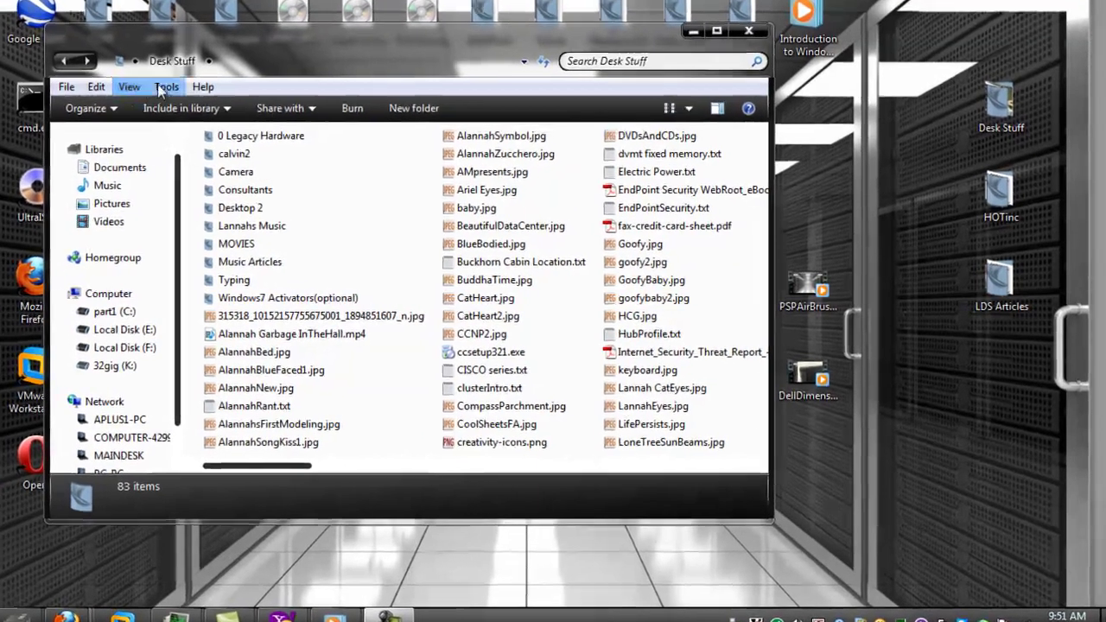
# - Switch the Desk Stuff contents back to Details view
pyautogui.click(214, 100)
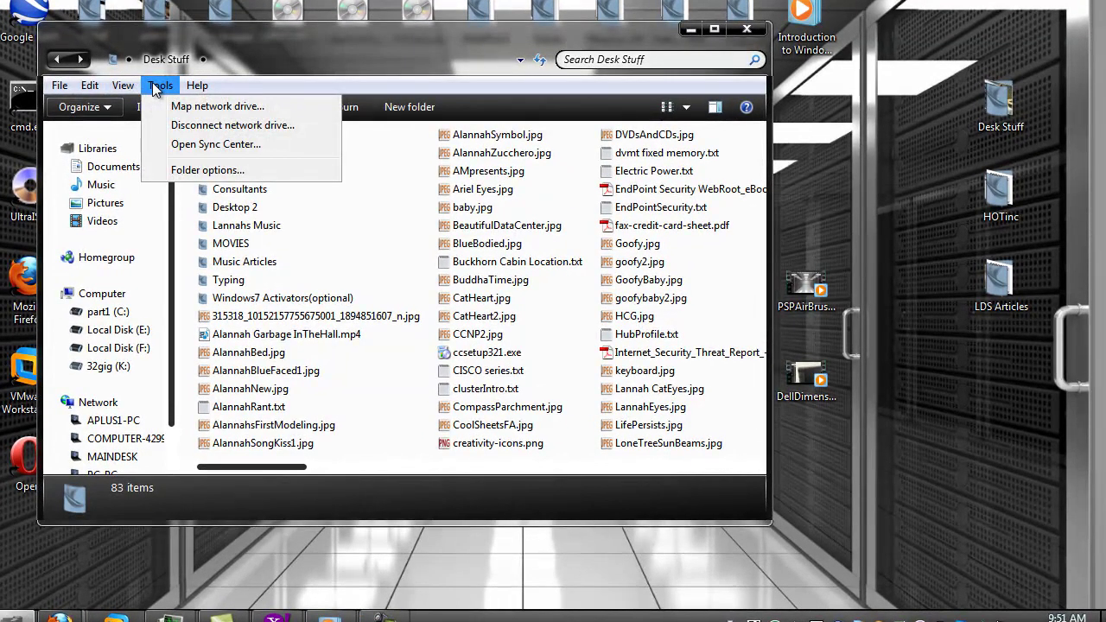
pyautogui.click(126, 88)
pyautogui.click(128, 88)
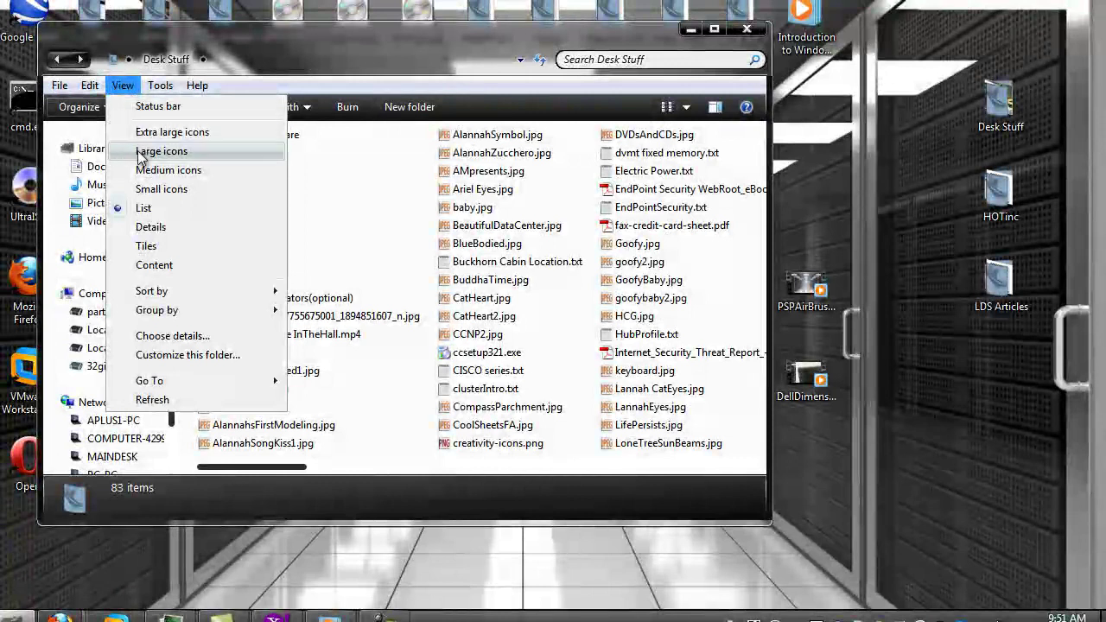
pyautogui.click(145, 229)
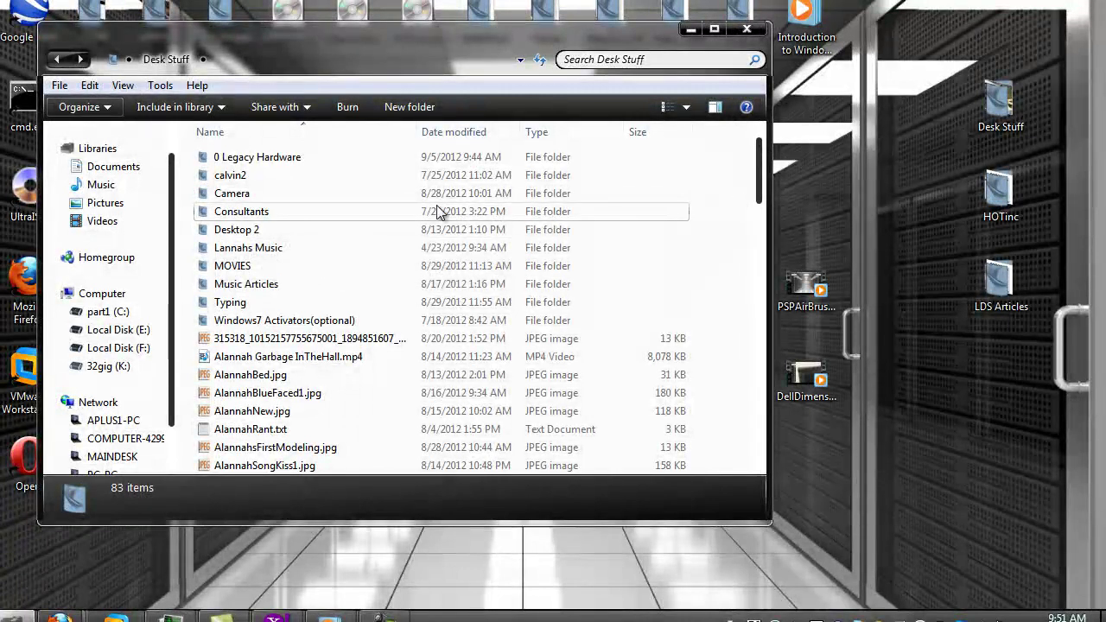
# - Look at the Name column's filter ranges and display the Desk Stuff contents in Content view
pyautogui.click(408, 131)
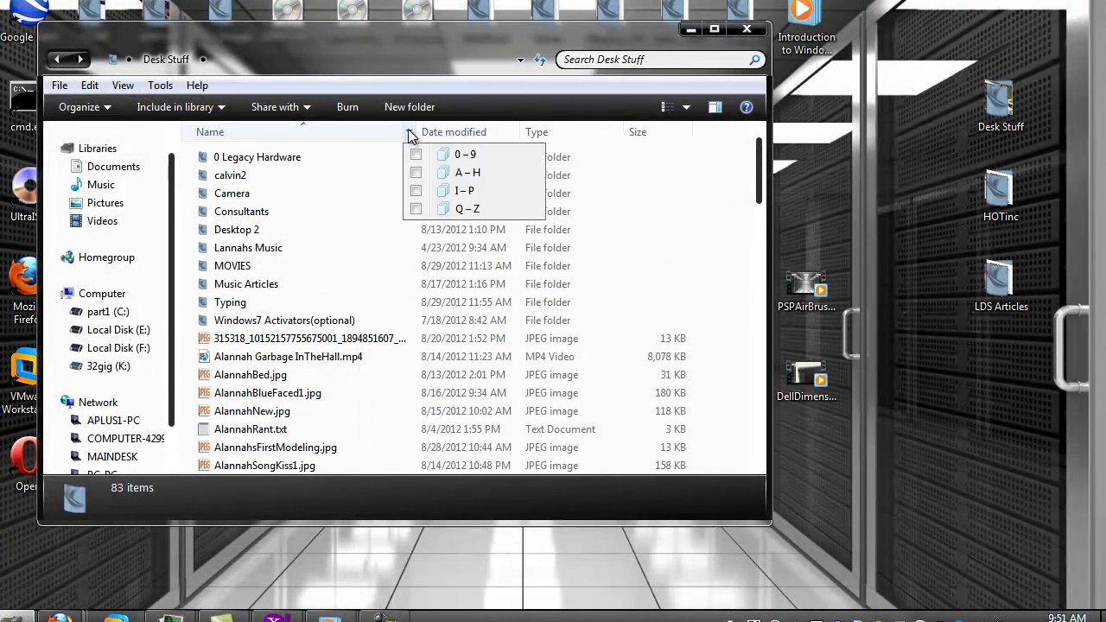
pyautogui.click(122, 85)
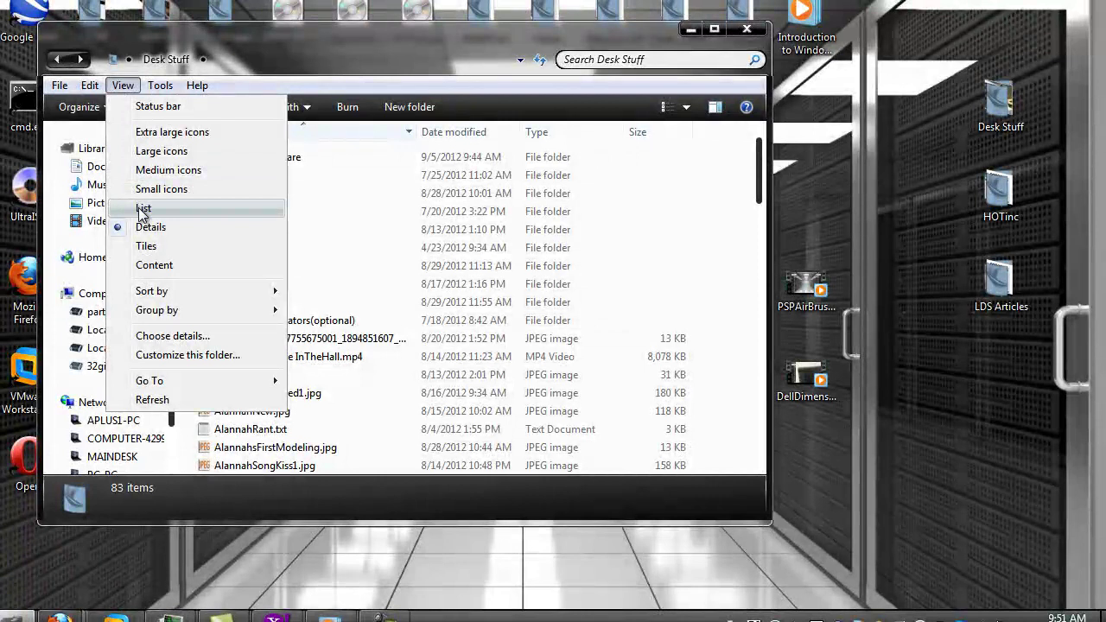
pyautogui.click(149, 265)
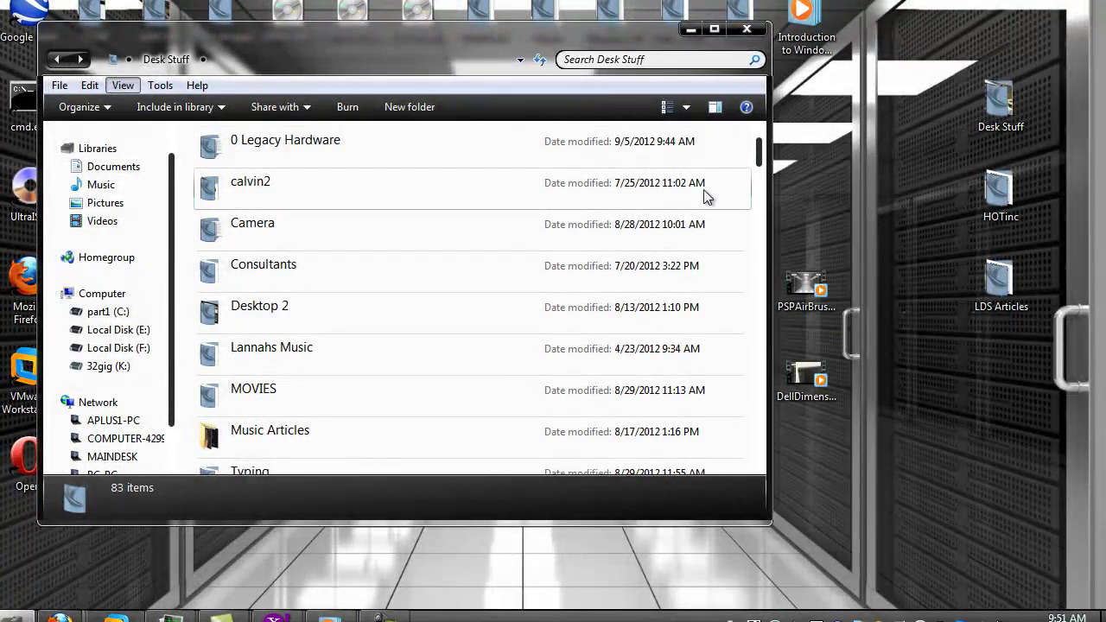
pyautogui.moveTo(759, 160)
pyautogui.mouseDown()
pyautogui.moveTo(762, 199)
pyautogui.moveTo(761, 155)
pyautogui.mouseUp()
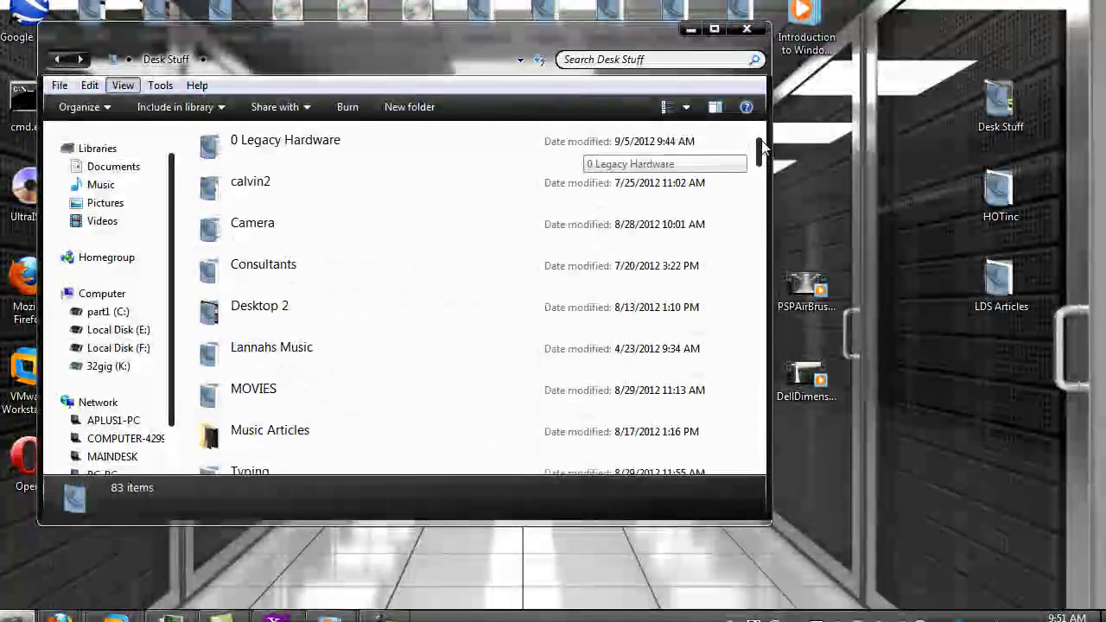
# - Display the Desk Stuff contents in Tiles view
pyautogui.click(121, 85)
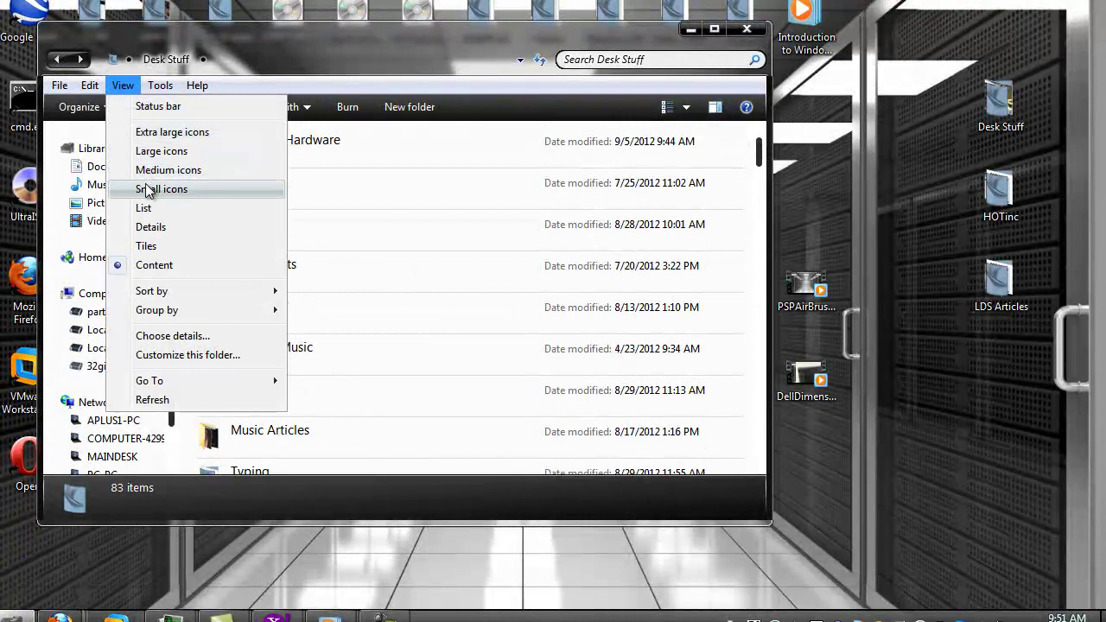
pyautogui.click(147, 245)
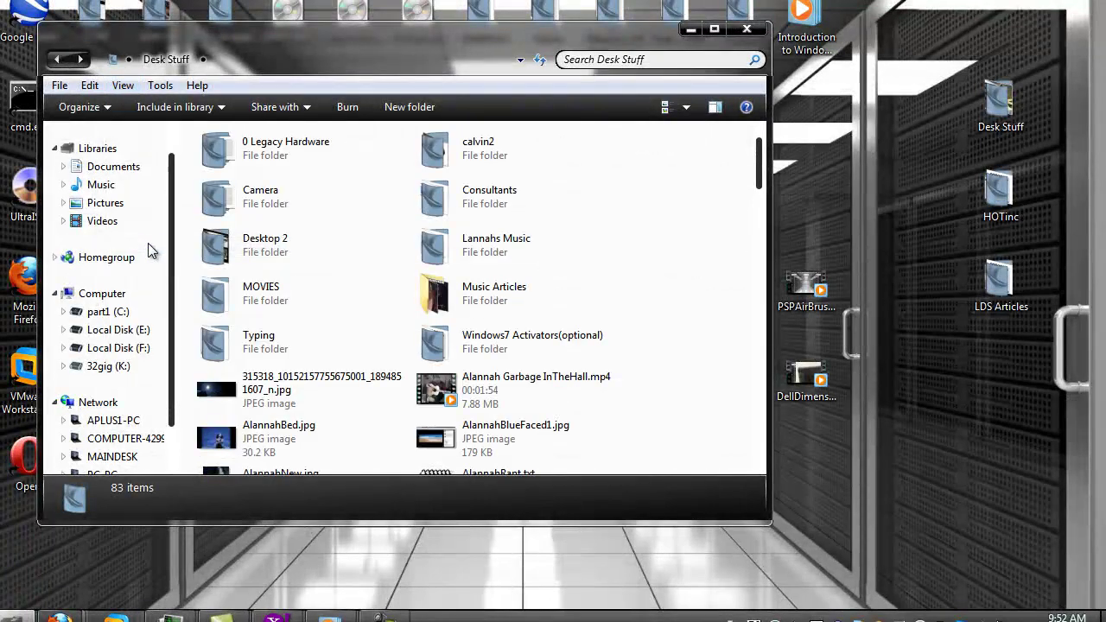
pyautogui.moveTo(760, 177)
pyautogui.mouseDown()
pyautogui.moveTo(757, 343)
pyautogui.moveTo(761, 177)
pyautogui.mouseUp()
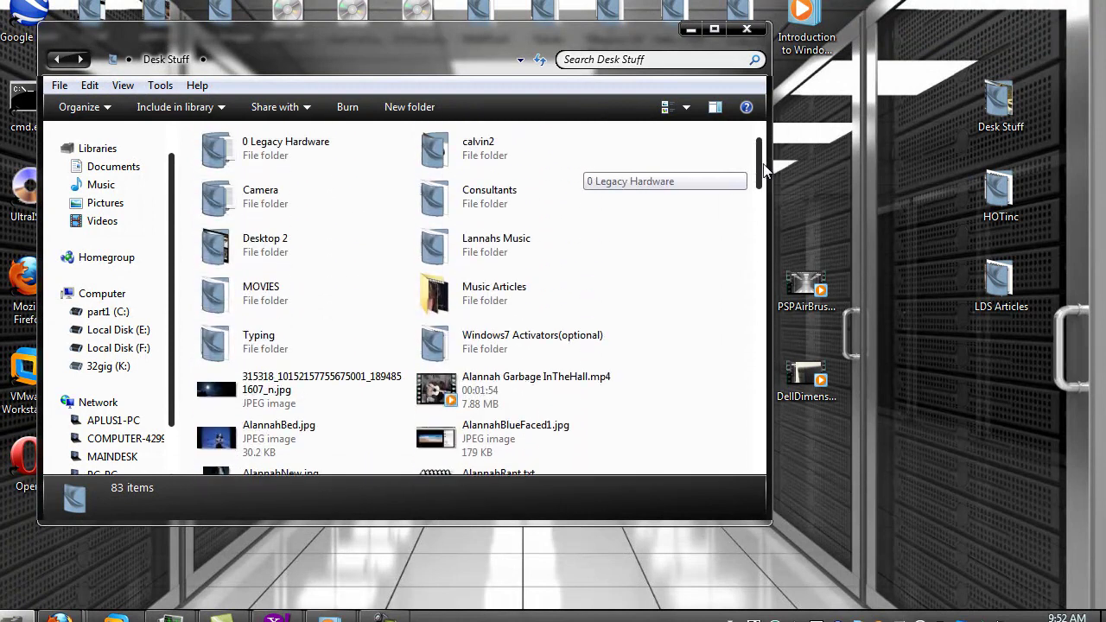
# - Display the Desk Stuff contents as Extra large icons and look through the file previews
pyautogui.click(122, 85)
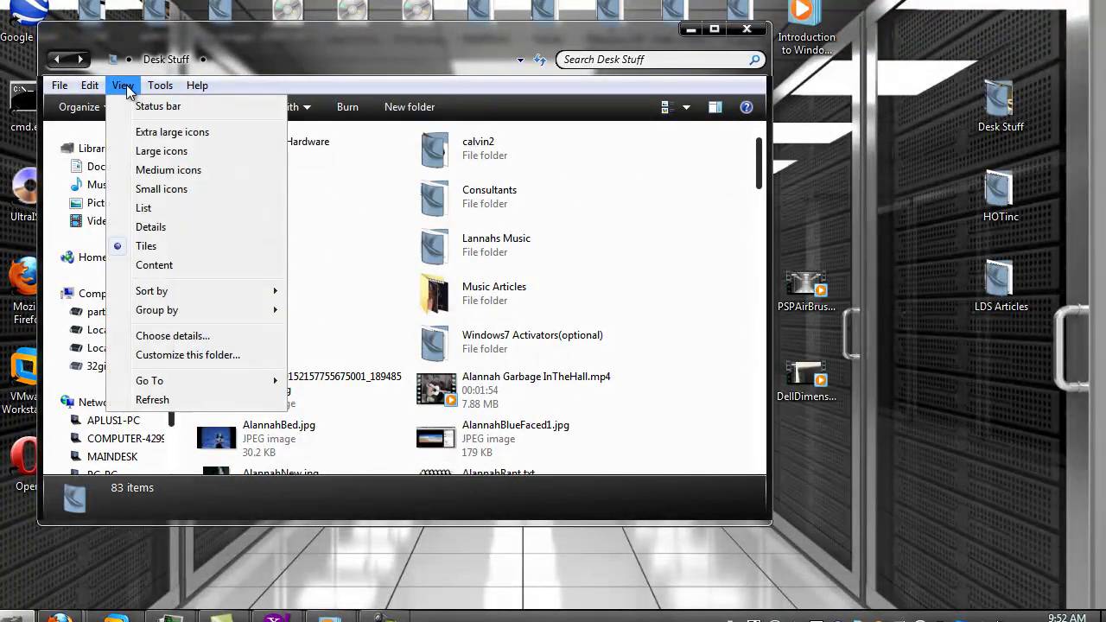
pyautogui.click(152, 134)
pyautogui.moveTo(759, 149); pyautogui.dragTo(758, 237)
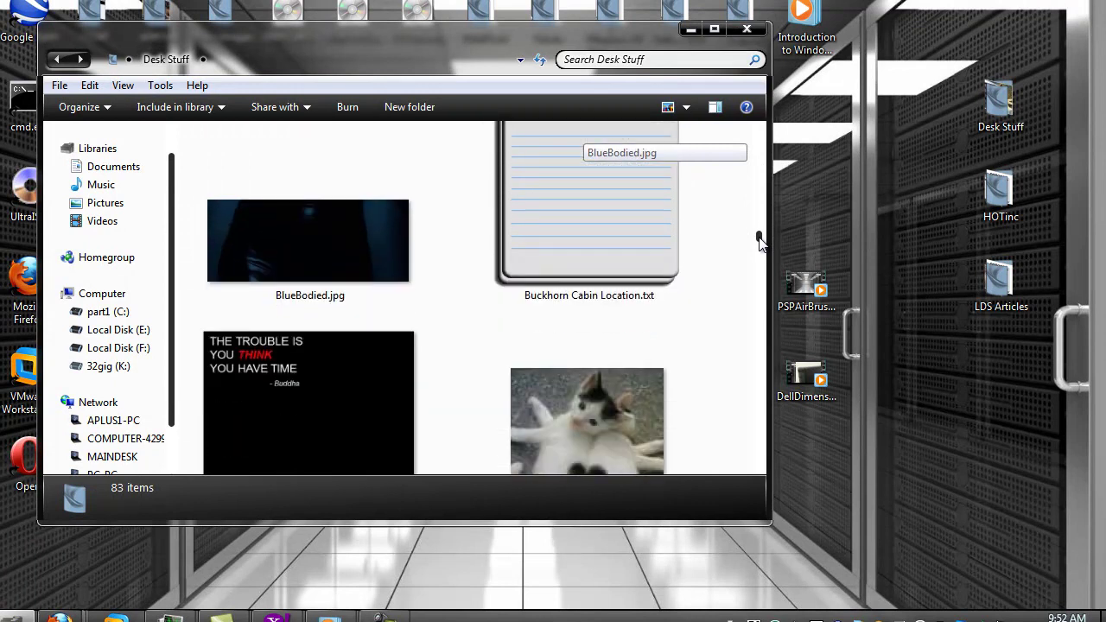
# - Display the Desk Stuff contents as Large icons and browse through the items
pyautogui.click(129, 88)
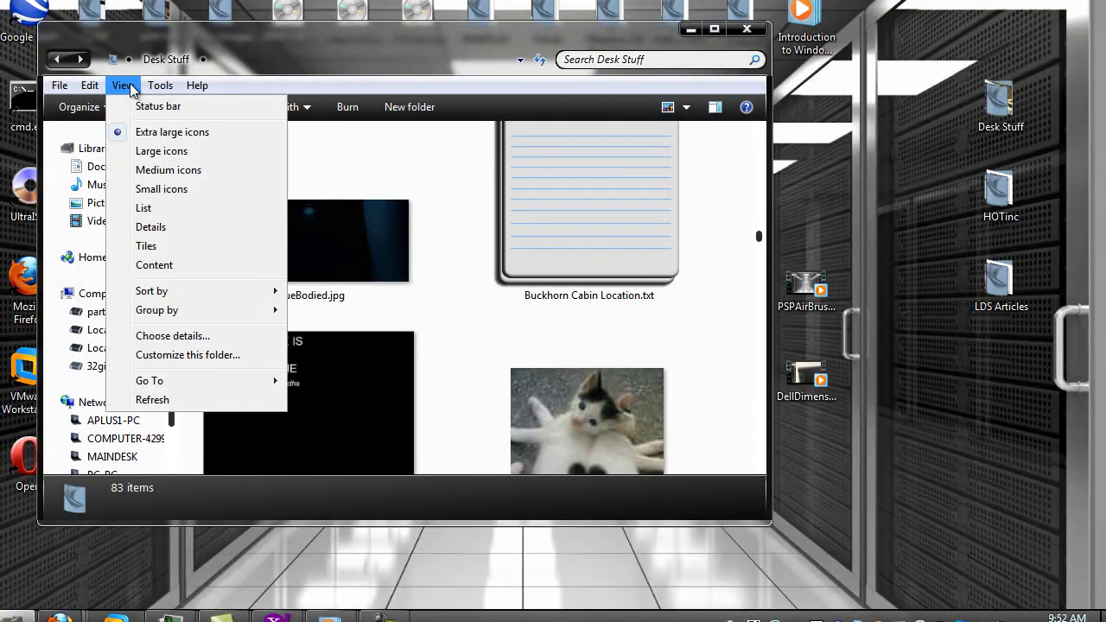
pyautogui.click(149, 151)
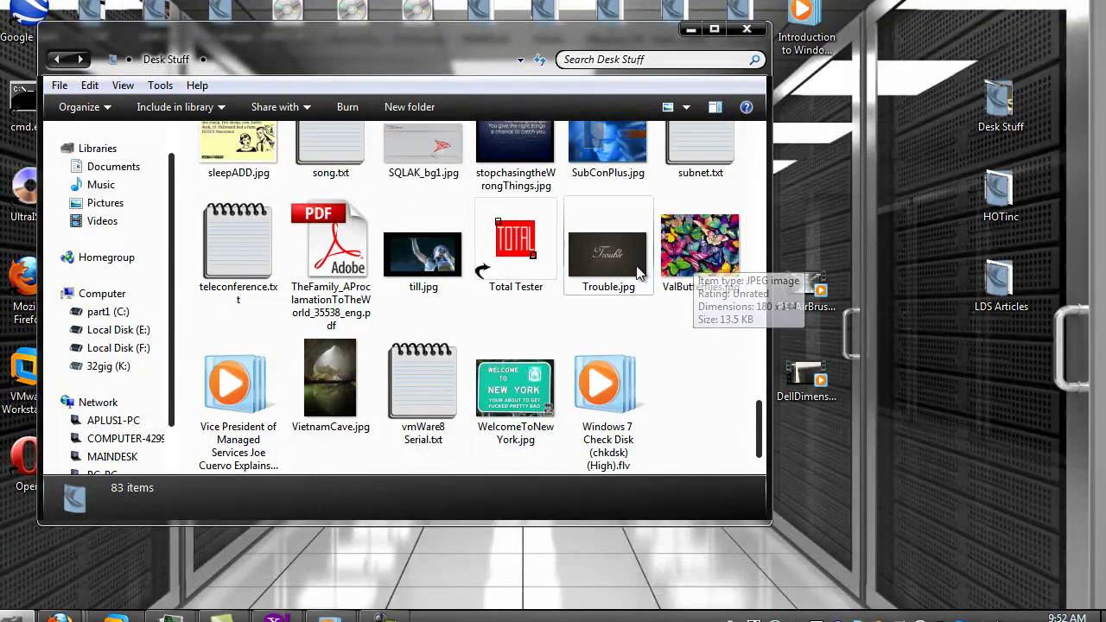
pyautogui.moveTo(762, 426); pyautogui.dragTo(748, 155)
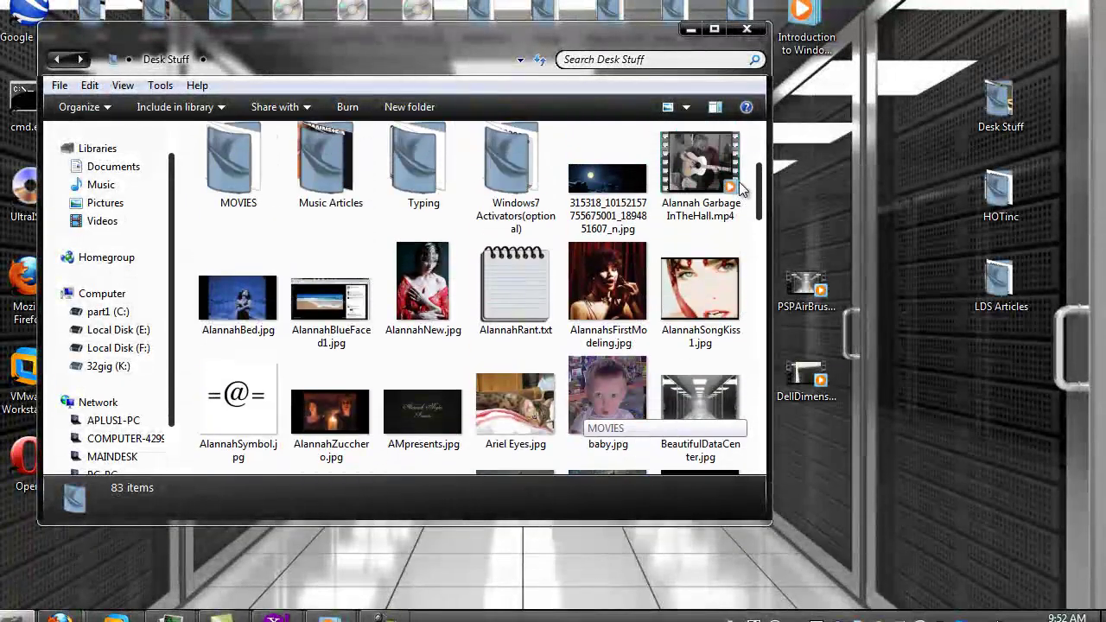
# - Display the Desk Stuff contents as Medium icons and return them to Details view
pyautogui.click(119, 88)
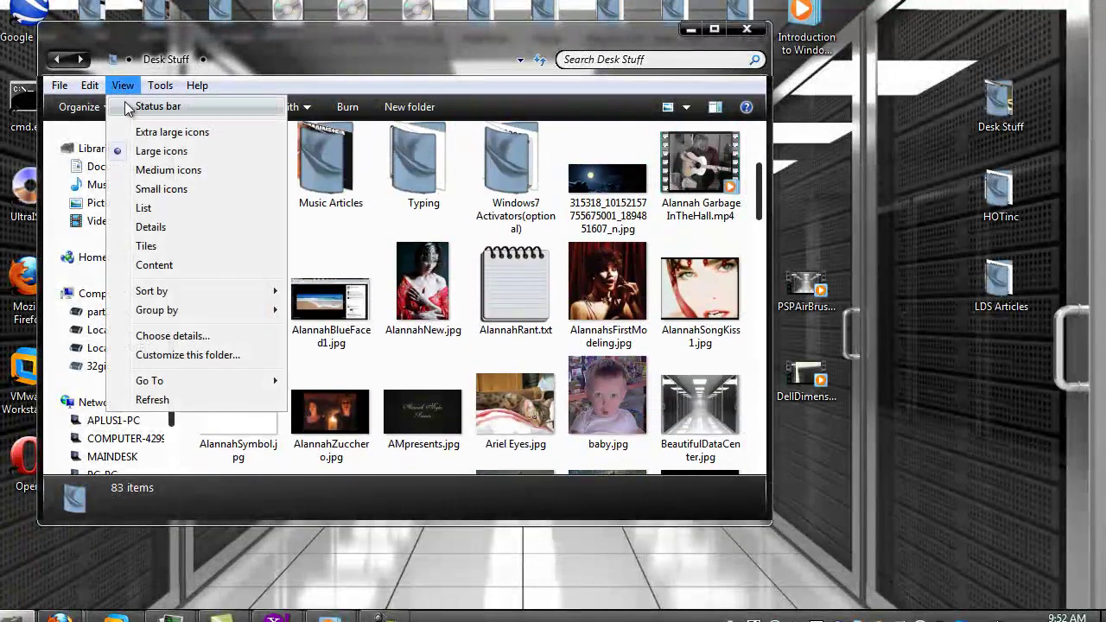
pyautogui.click(151, 171)
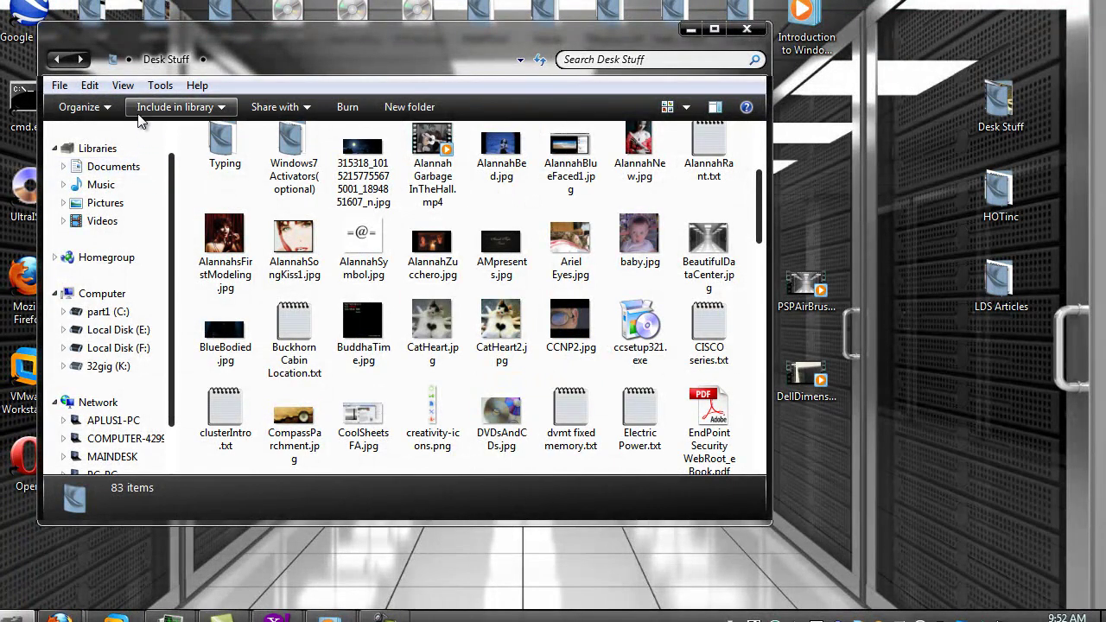
pyautogui.click(123, 85)
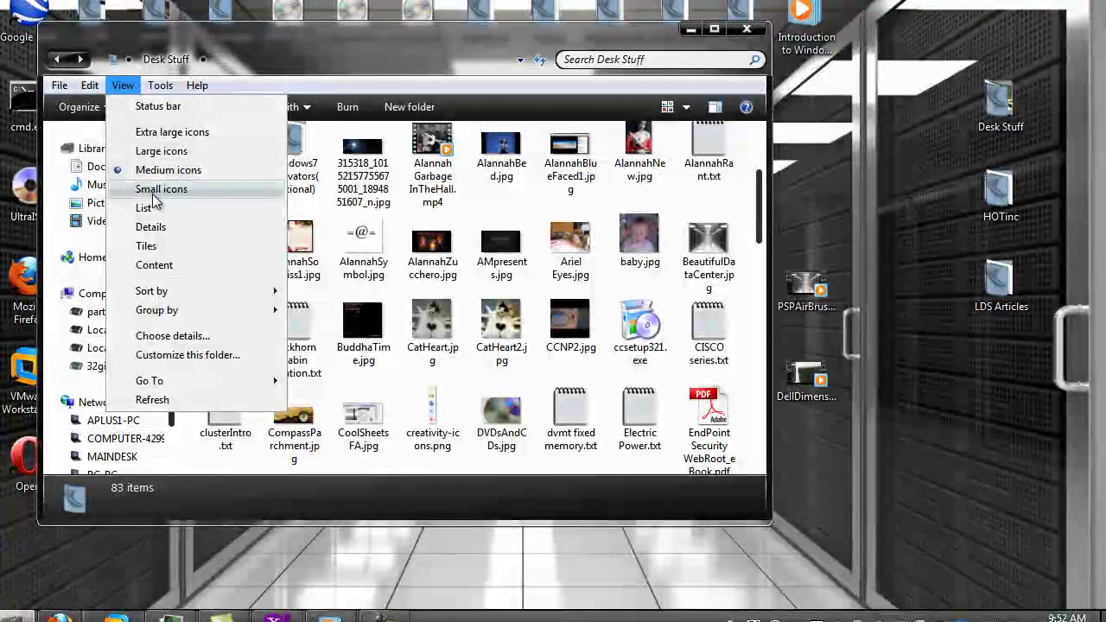
pyautogui.click(152, 226)
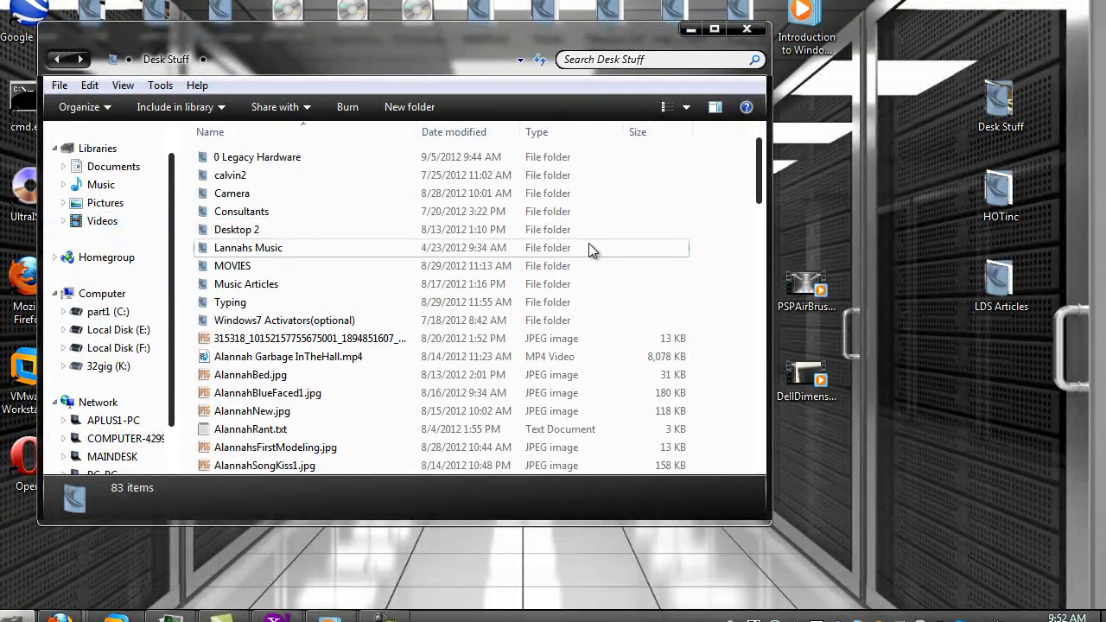
# - Check the toolbar lock option and show the full path of the Desk Stuff folder
pyautogui.click(123, 86)
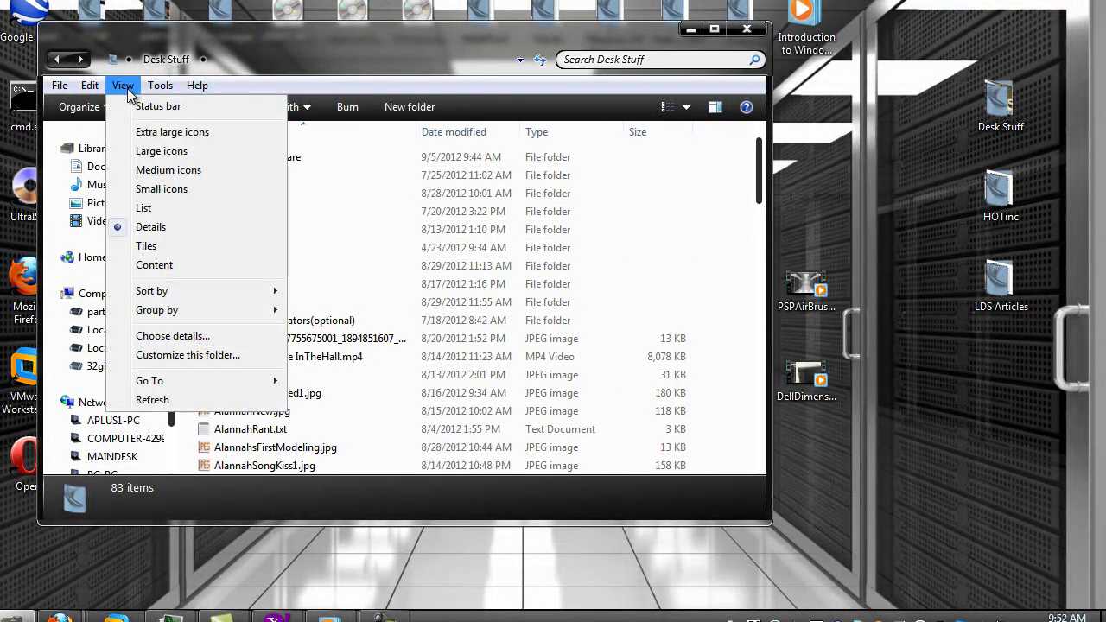
pyautogui.click(201, 39)
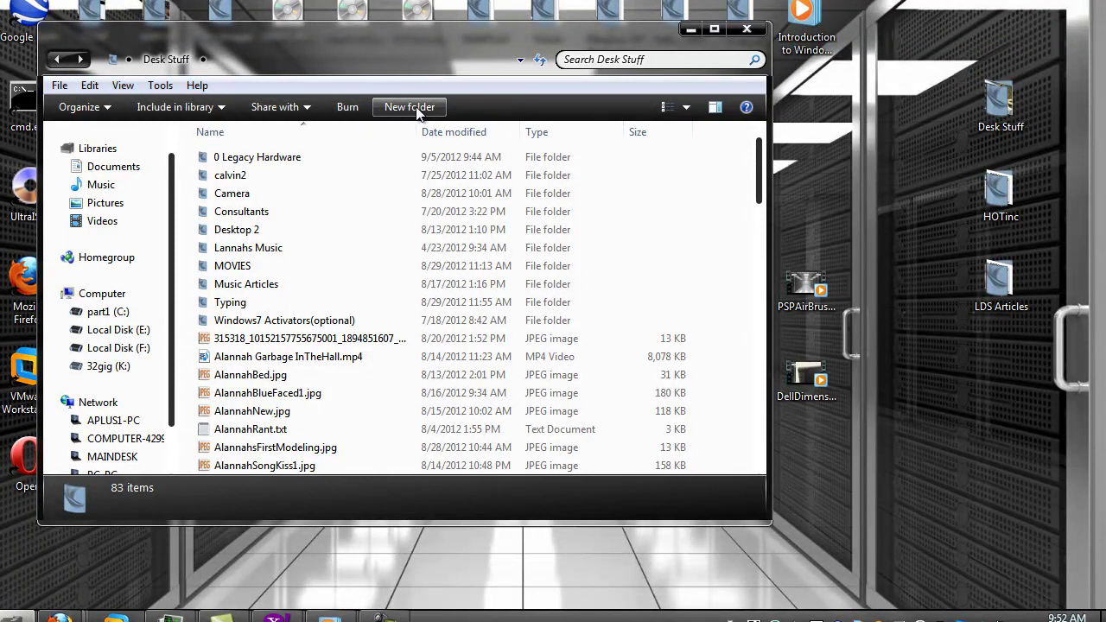
pyautogui.rightClick(284, 86)
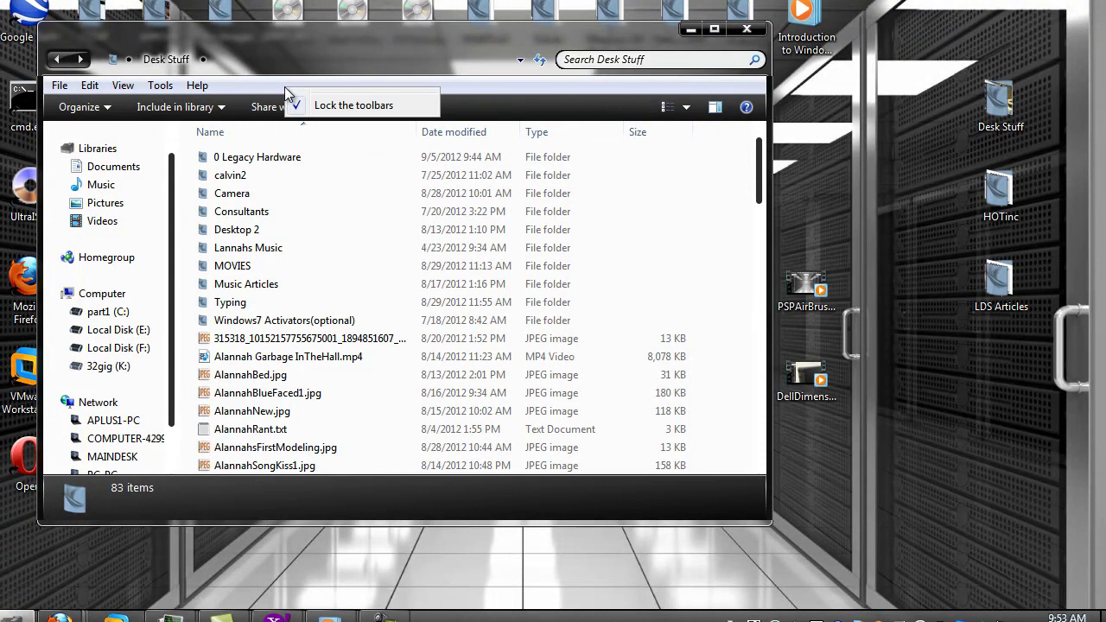
pyautogui.click(280, 53)
pyautogui.click(280, 54)
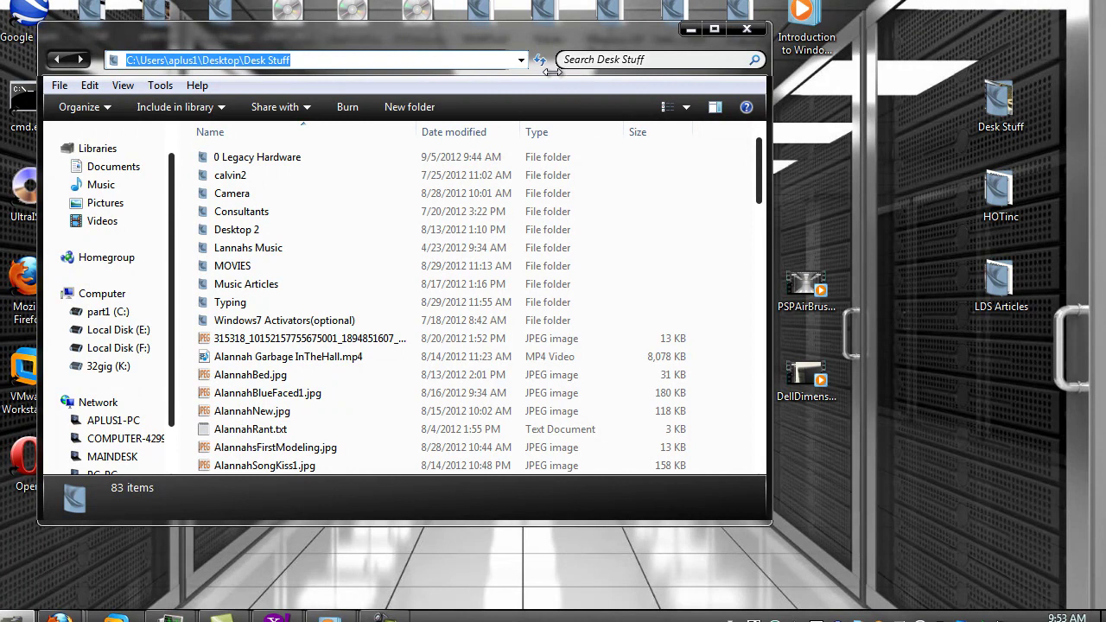
# - Filter the Desk Stuff contents by Name to the 0–9 range and remove the filter again
pyautogui.click(409, 133)
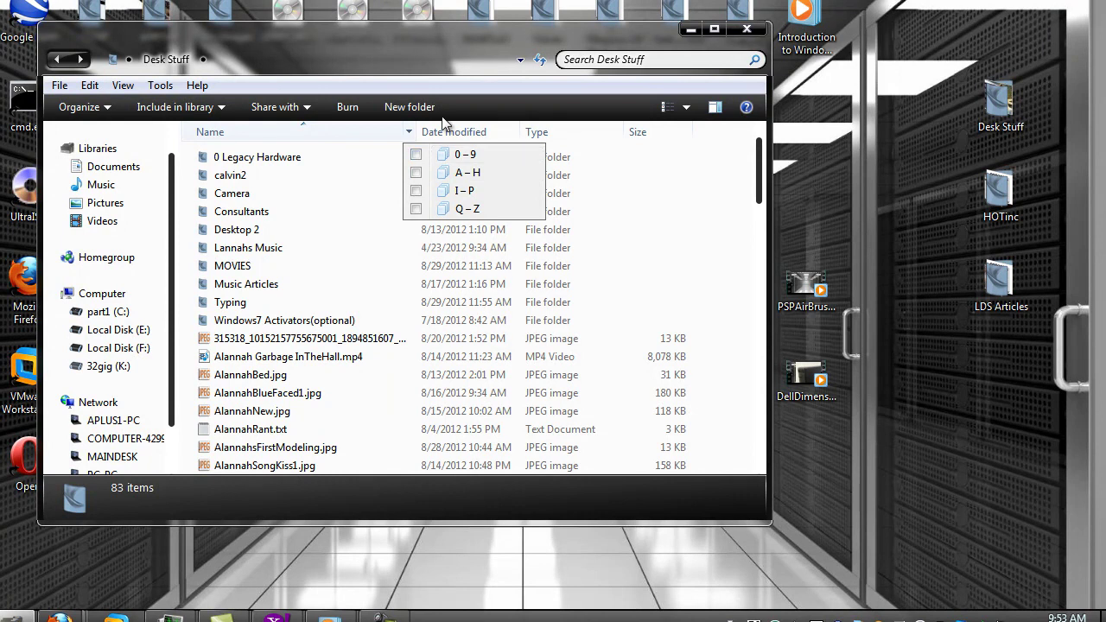
pyautogui.click(469, 47)
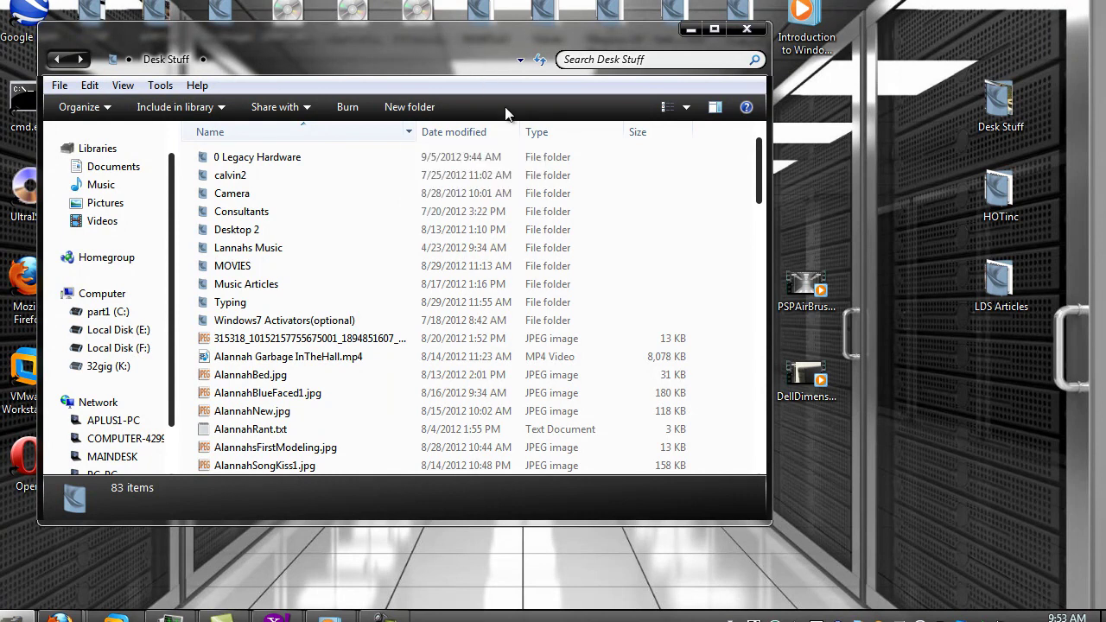
pyautogui.click(409, 132)
pyautogui.click(416, 154)
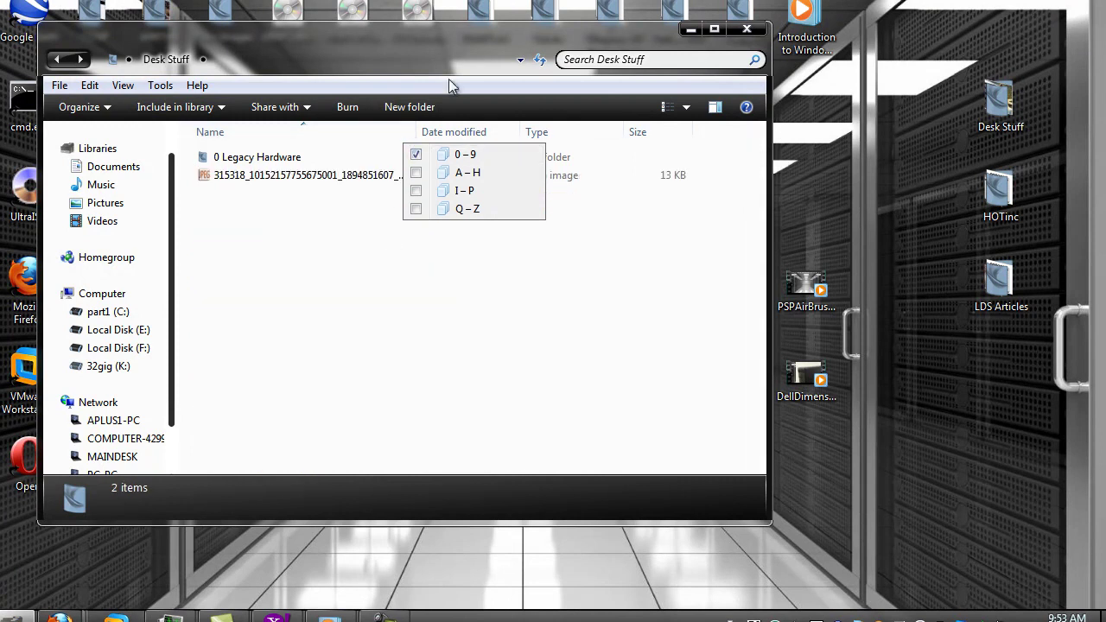
pyautogui.click(448, 47)
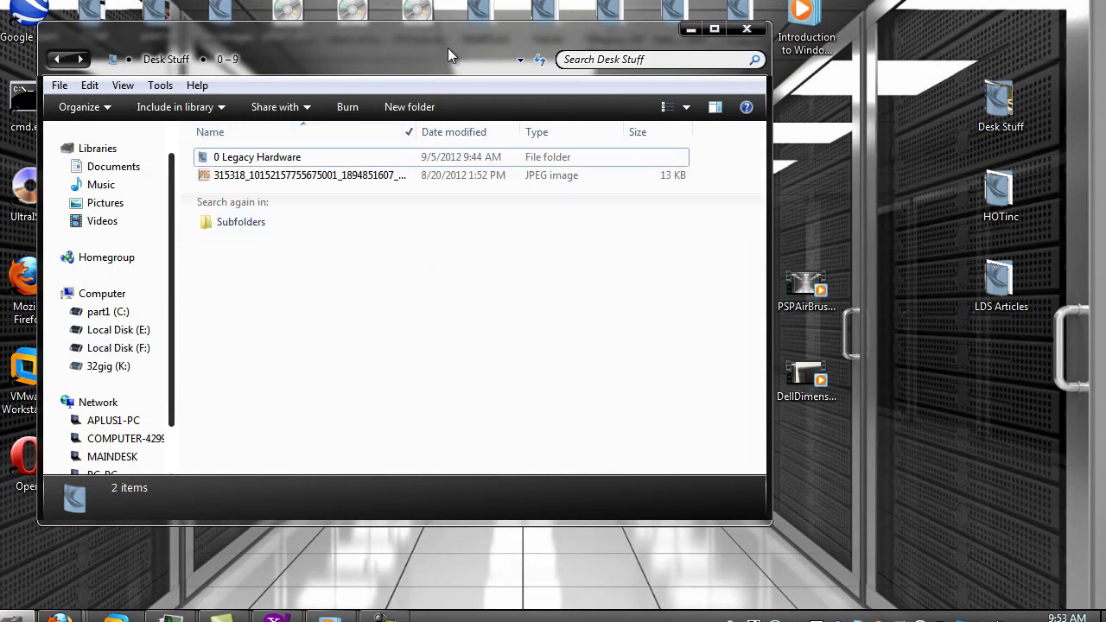
pyautogui.click(410, 135)
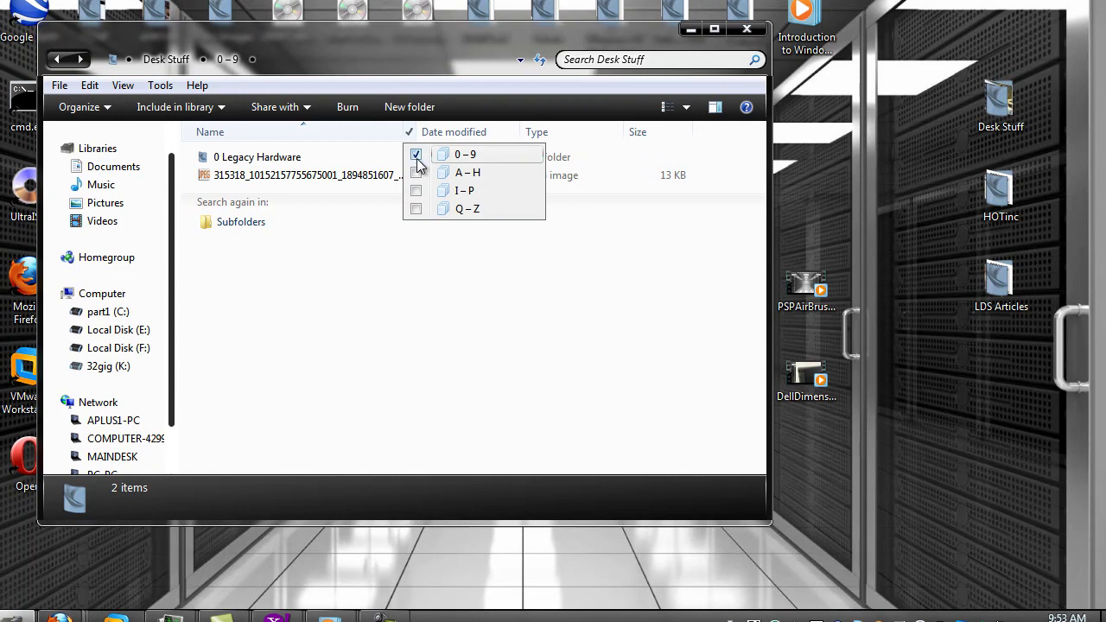
pyautogui.click(416, 157)
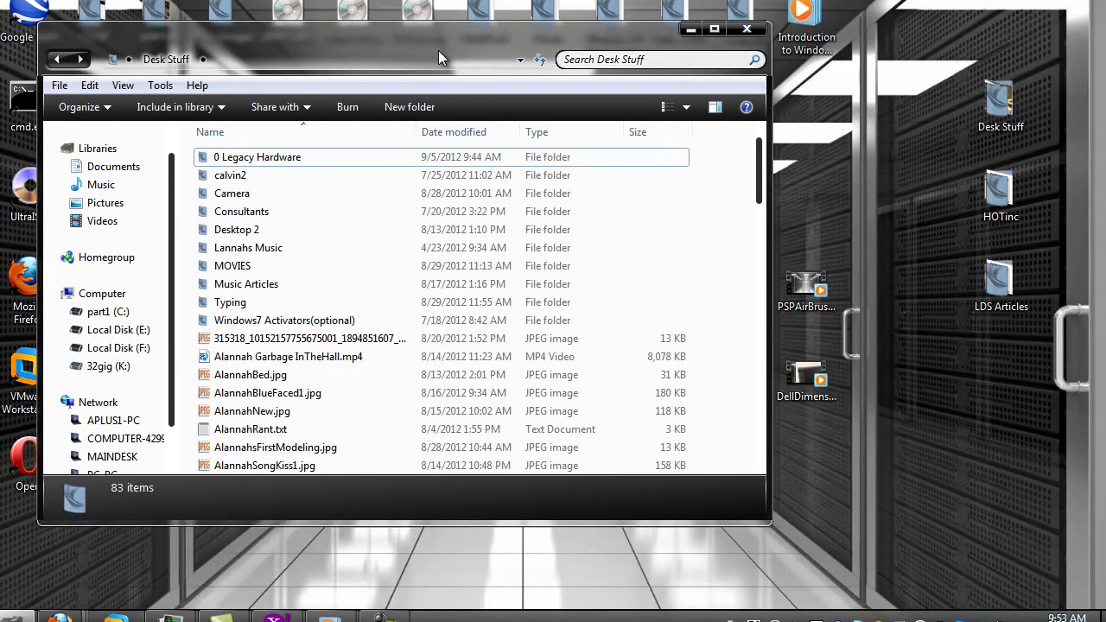
pyautogui.click(384, 617)
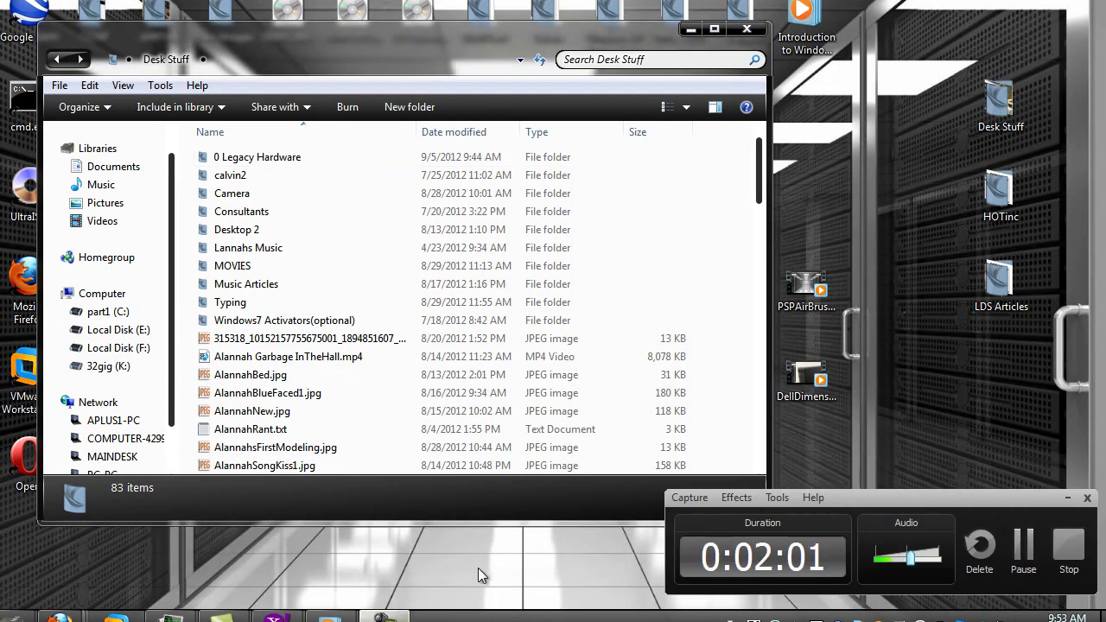